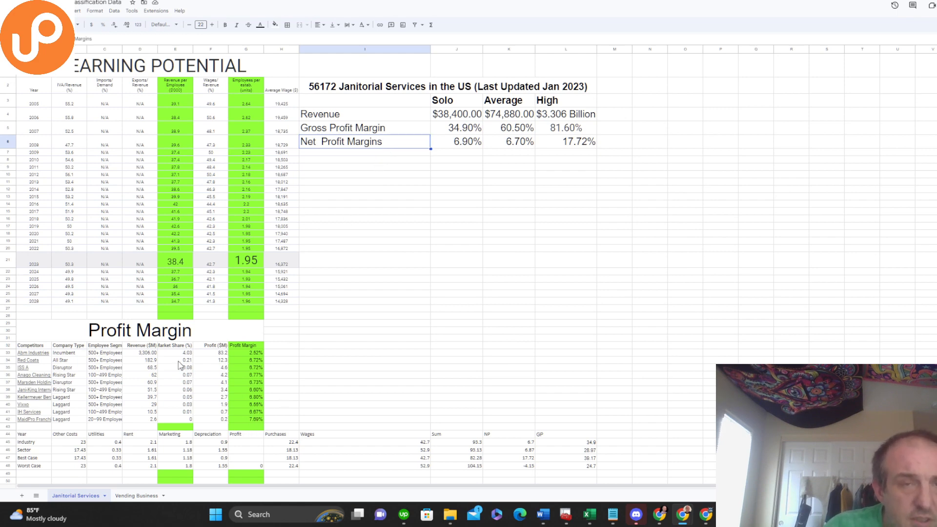
Compare the Solo, Average and High net profit margins in the spreadsheet with the profit share in the IBISWorld Cost Structure 2023 chart
{"action": "left_click", "coordinate": [254, 0]}
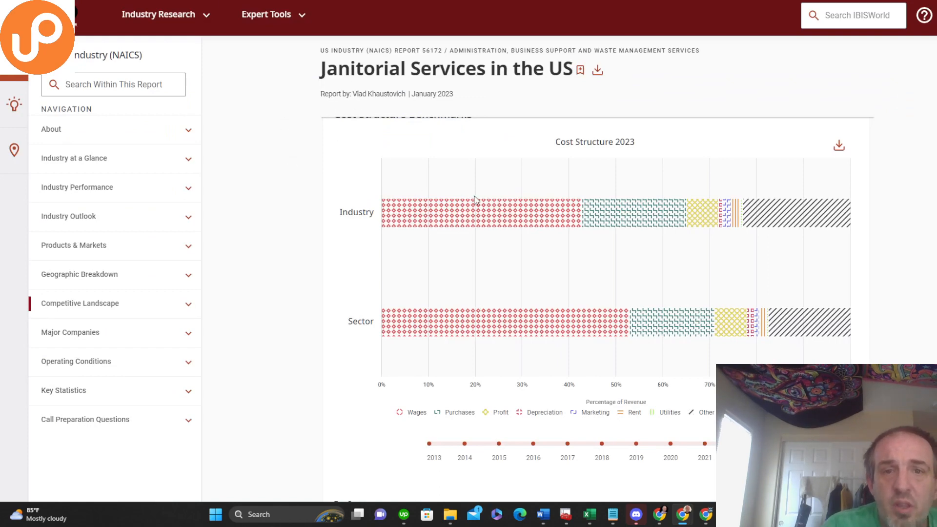
{"action": "mouse_move", "coordinate": [710, 222]}
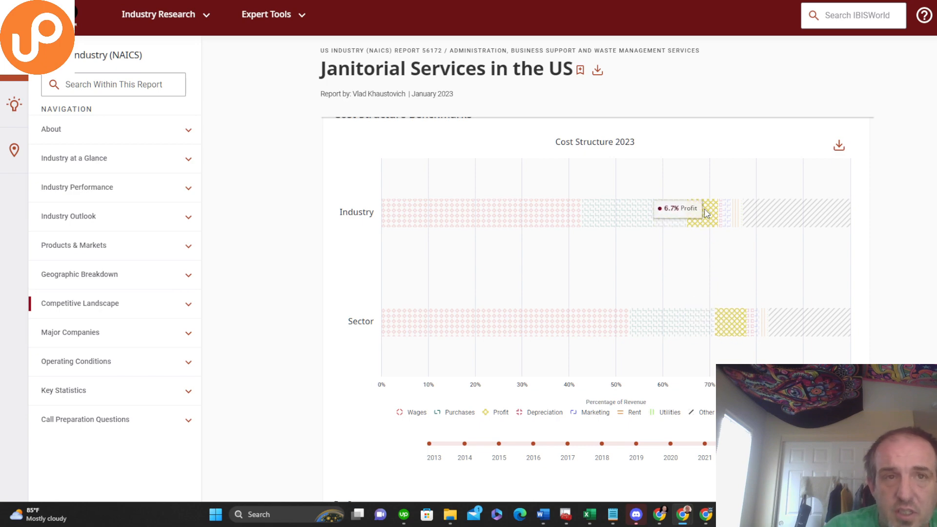
{"action": "left_click", "coordinate": [451, 0]}
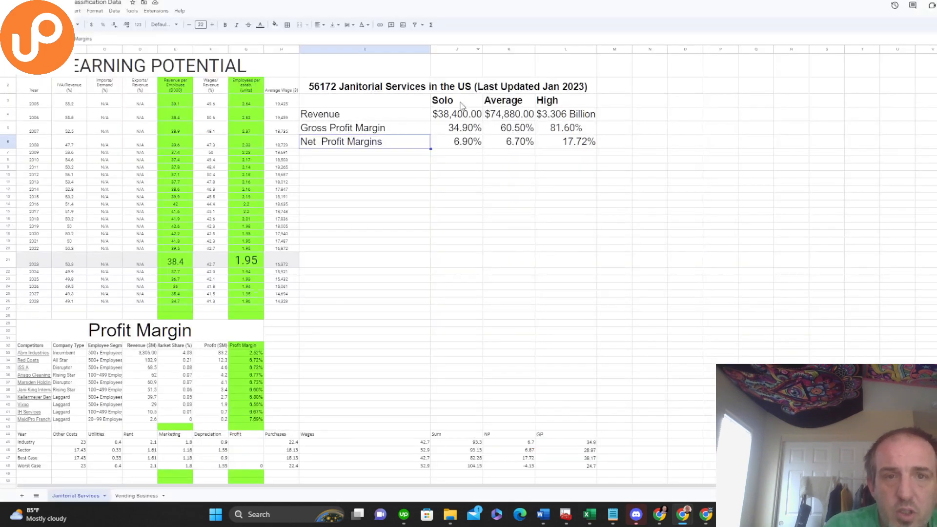
{"action": "left_click", "coordinate": [472, 146]}
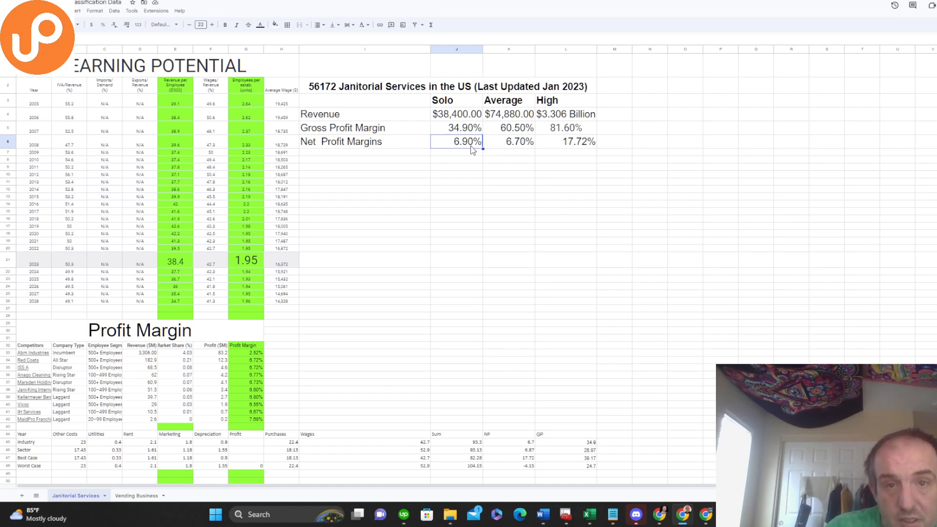
{"action": "left_click", "coordinate": [506, 150]}
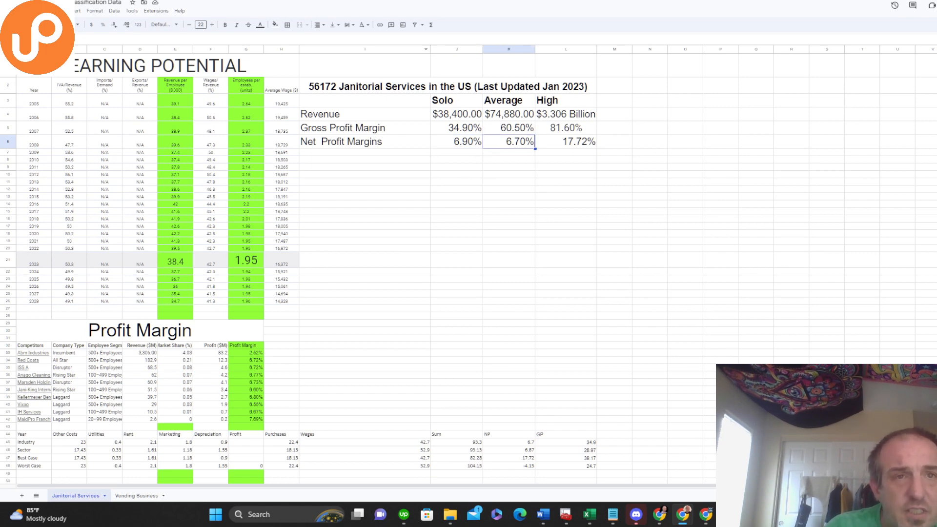
{"action": "key", "text": "ctrl+Tab"}
{"action": "scroll", "coordinate": [537, 293], "scroll_direction": "up", "scroll_amount": 15}
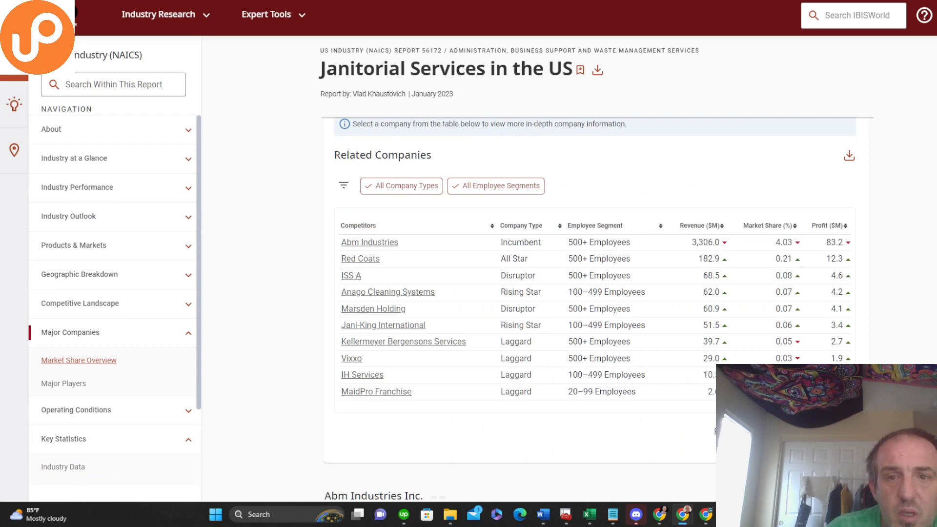
{"action": "scroll", "coordinate": [585, 244], "scroll_direction": "up", "scroll_amount": 5}
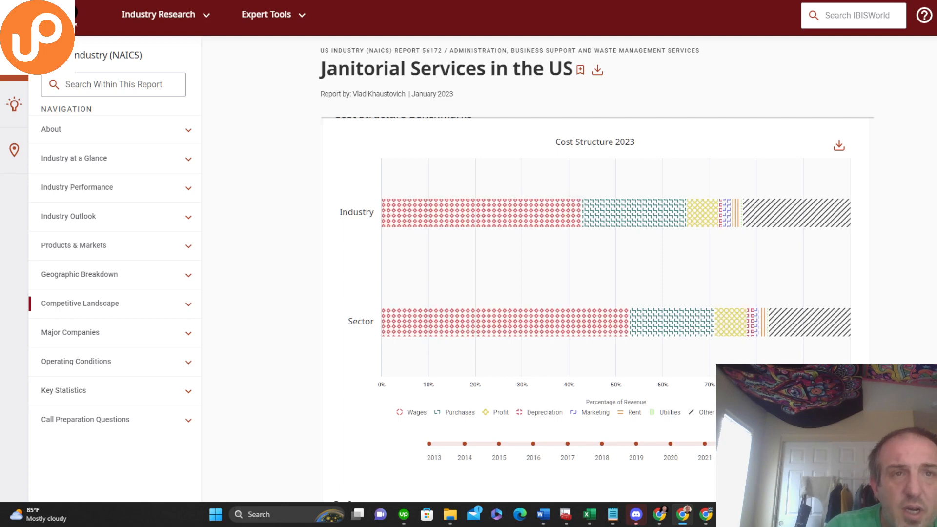
{"action": "key", "text": "ctrl+Tab"}
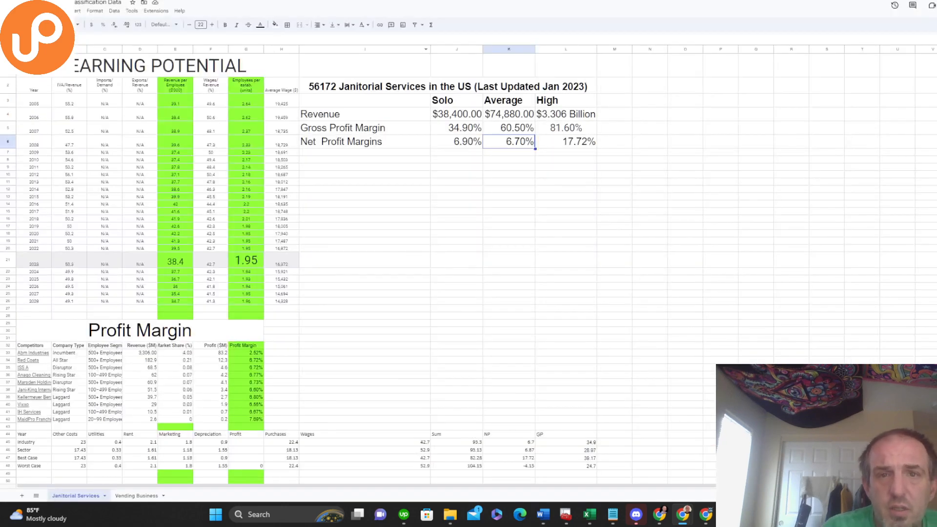
{"action": "left_click", "coordinate": [573, 146]}
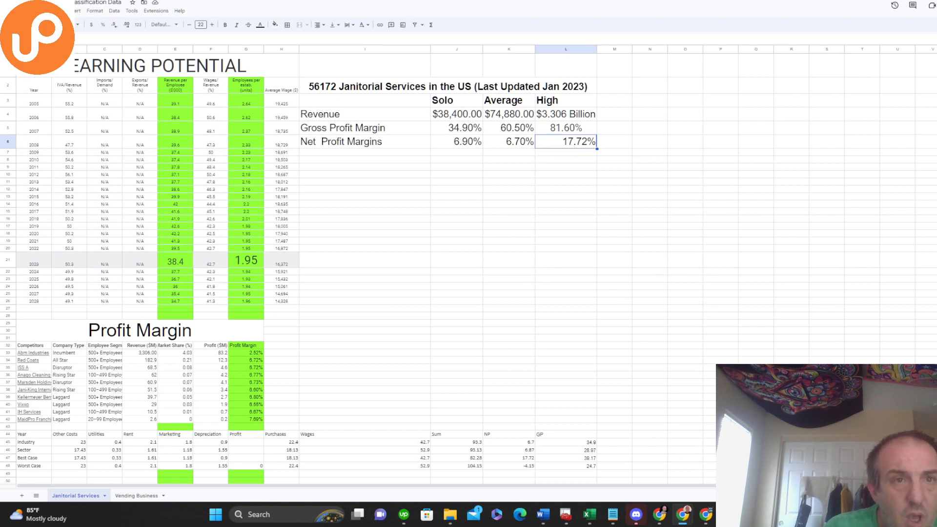
Download the Cost Structure 2023 chart data from the IBISWorld report as cost-structure-2023 (2).csv into the Brand Made Better folder
{"action": "left_click", "coordinate": [279, 0]}
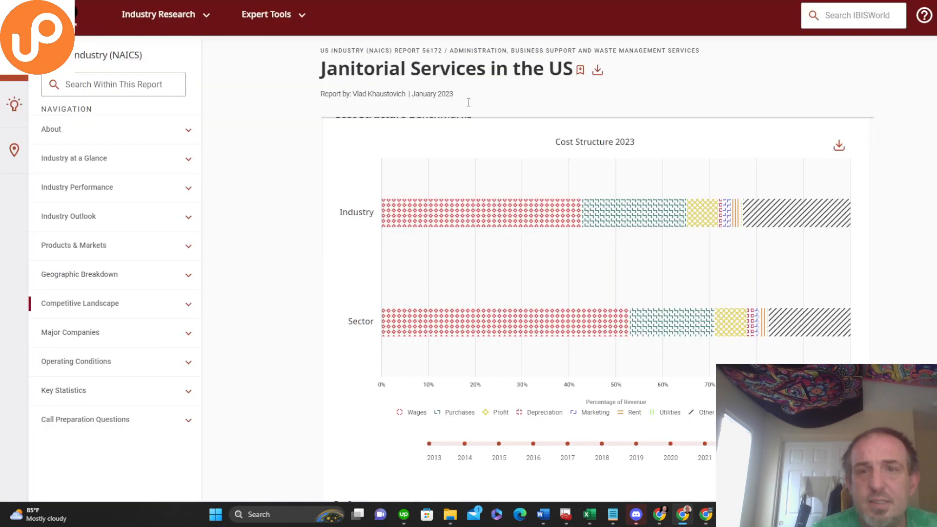
{"action": "left_click", "coordinate": [839, 146]}
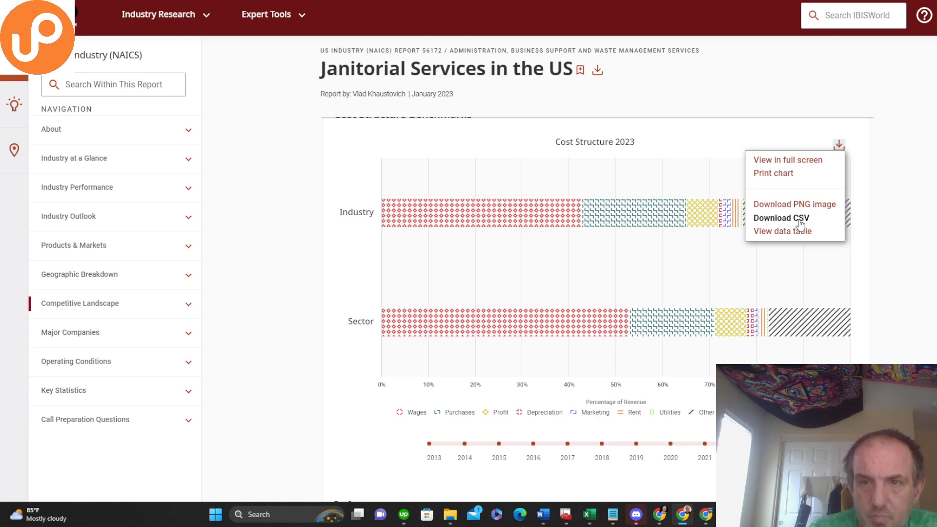
{"action": "left_click", "coordinate": [801, 222]}
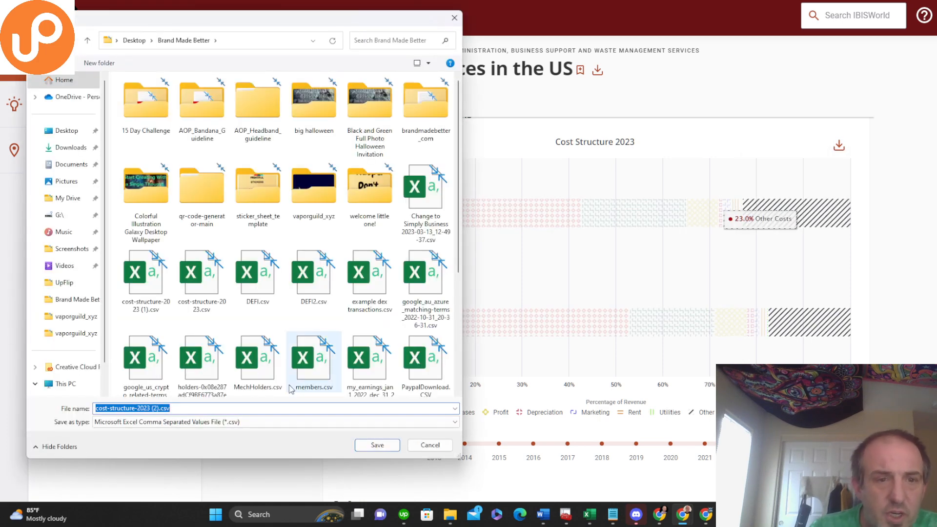
{"action": "left_click", "coordinate": [390, 445]}
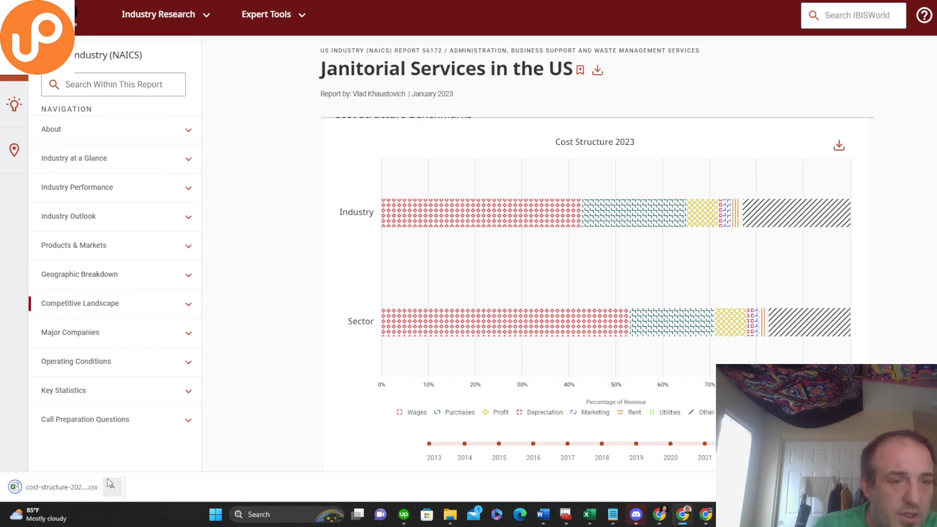
Open the downloaded cost structure CSV in Excel and maximize its window
{"action": "left_click", "coordinate": [111, 489]}
{"action": "left_click", "coordinate": [139, 426]}
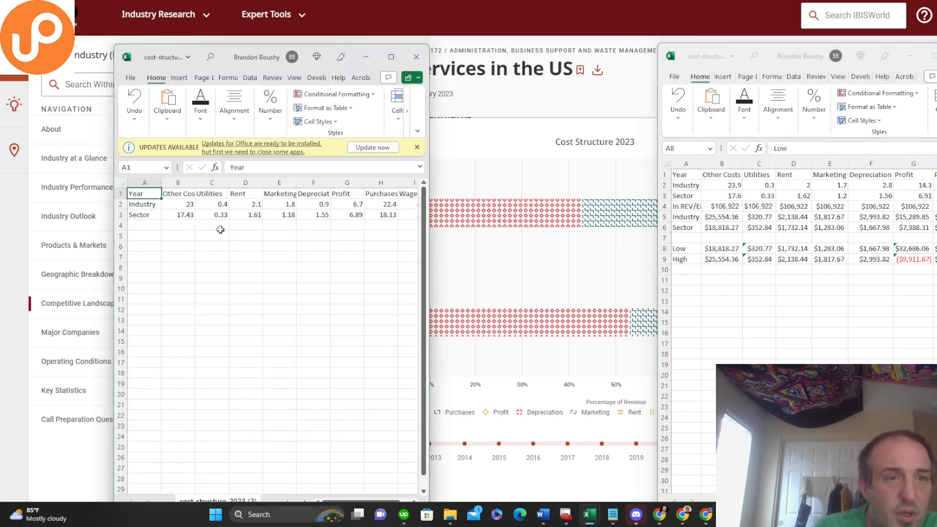
{"action": "left_click", "coordinate": [391, 57]}
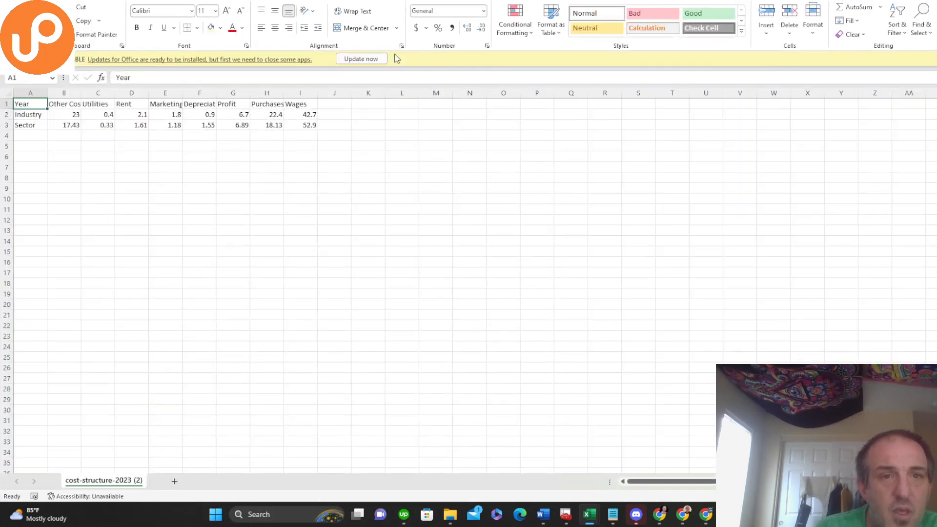
Add the row labels Min in A4 and Max in A5 below the Sector row
{"action": "left_click", "coordinate": [32, 115]}
{"action": "left_click", "coordinate": [39, 132]}
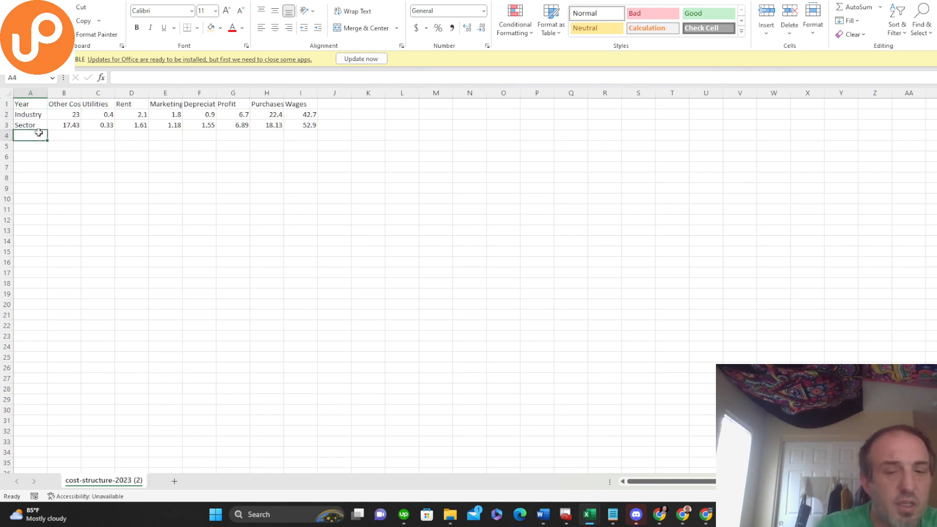
{"action": "type", "text": "Min"}
{"action": "key", "text": "Return"}
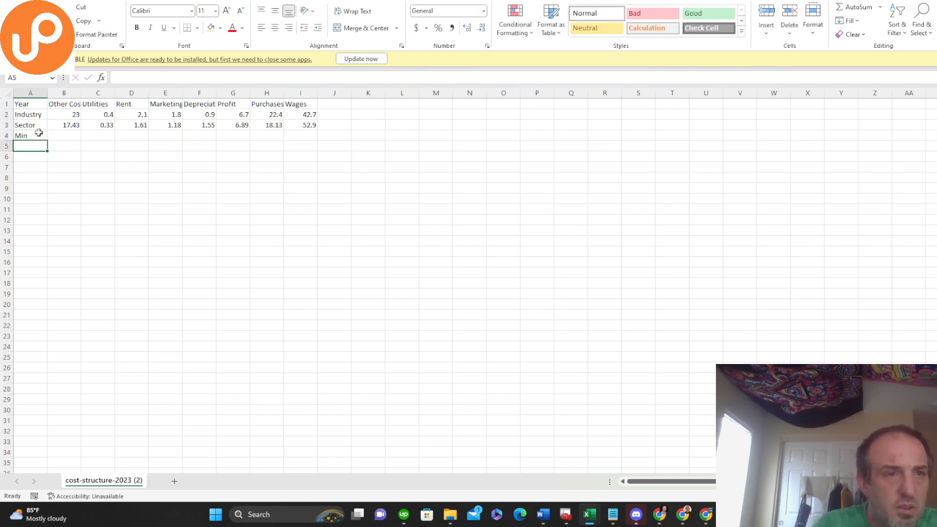
{"action": "type", "text": "Max"}
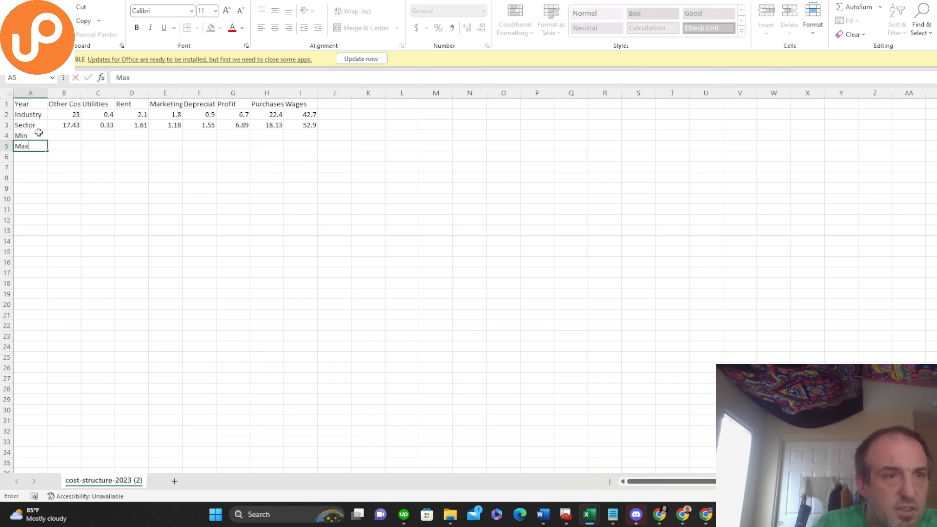
Calculate the minimum of B2:B3 in B4 and fill the formula across the Min row to I4
{"action": "left_click", "coordinate": [64, 135]}
{"action": "type", "text": "="}
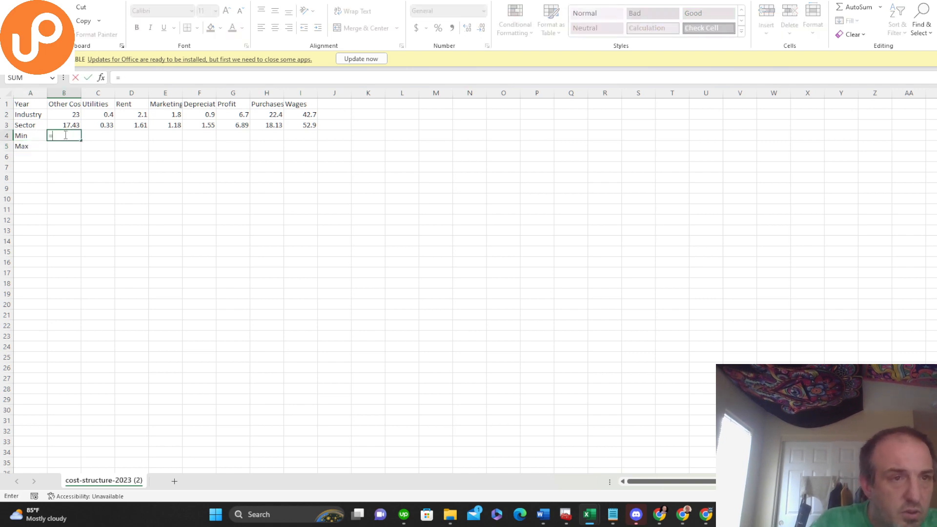
{"action": "type", "text": "Min"}
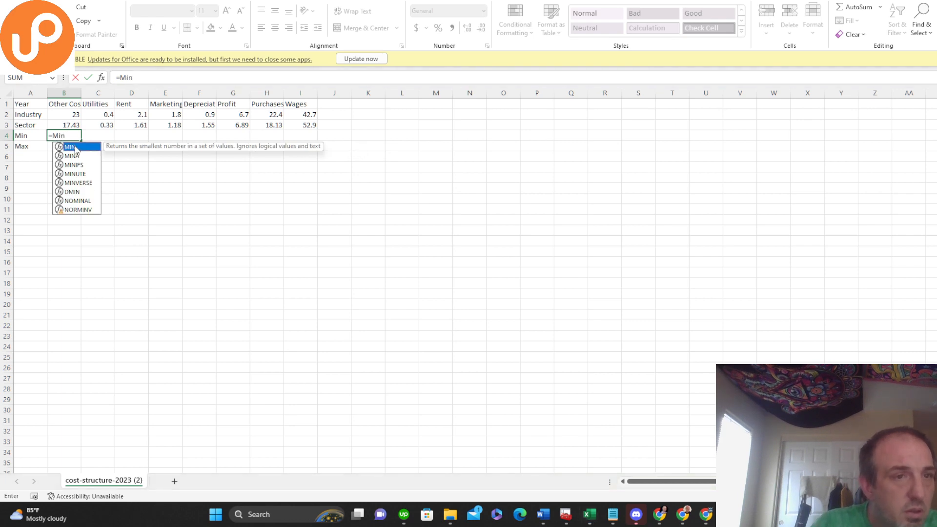
{"action": "double_click", "coordinate": [75, 148]}
{"action": "left_click", "coordinate": [73, 113]}
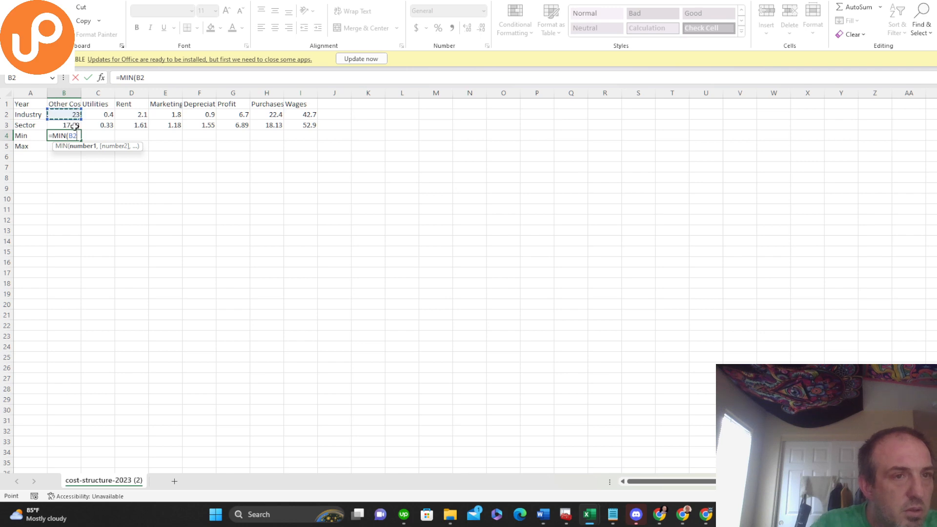
{"action": "left_click_drag", "start_coordinate": [74, 114], "coordinate": [74, 126]}
{"action": "key", "text": "Return"}
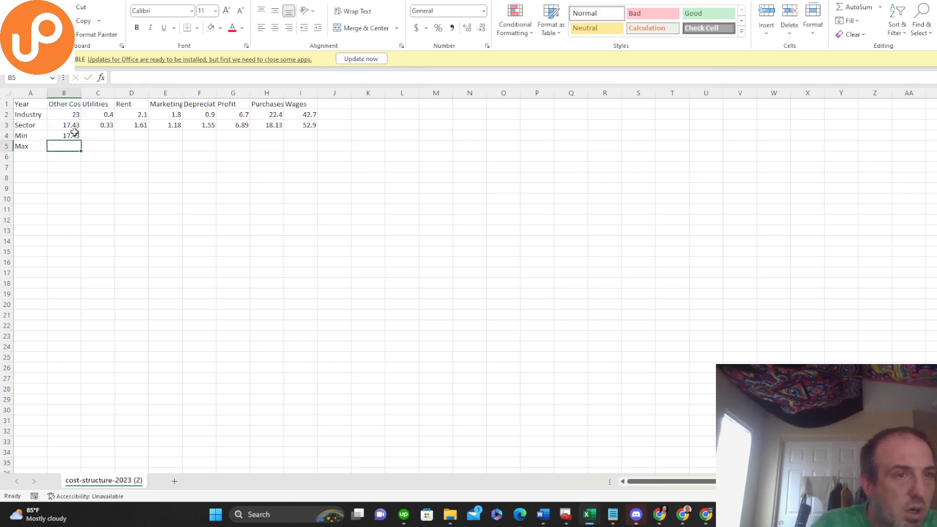
{"action": "left_click", "coordinate": [75, 136]}
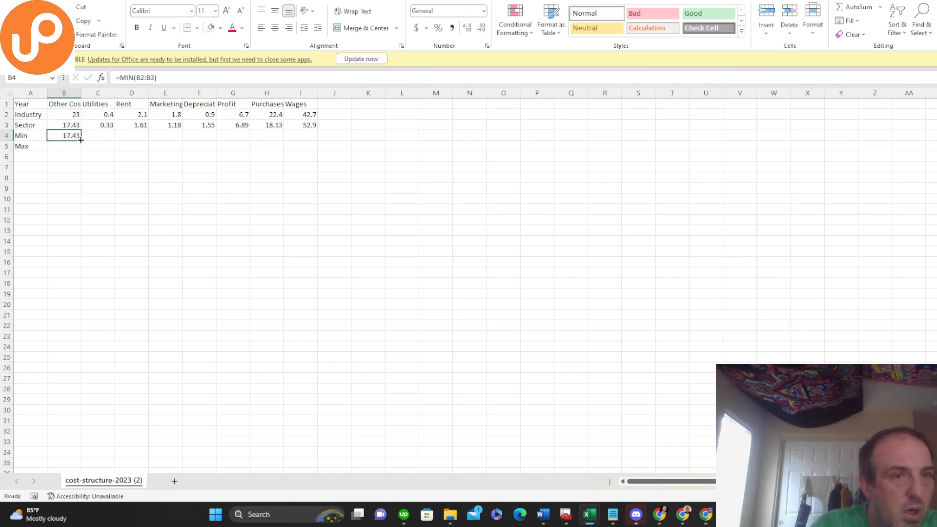
{"action": "left_click_drag", "start_coordinate": [81, 139], "coordinate": [307, 142]}
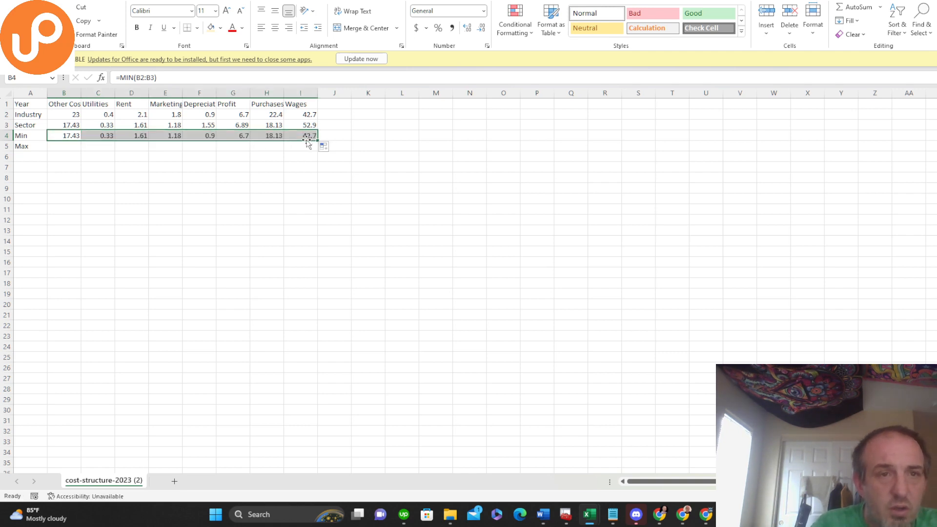
Clear the Profit column values for the Industry, Sector and Min rows in G2:G4
{"action": "left_click", "coordinate": [229, 136]}
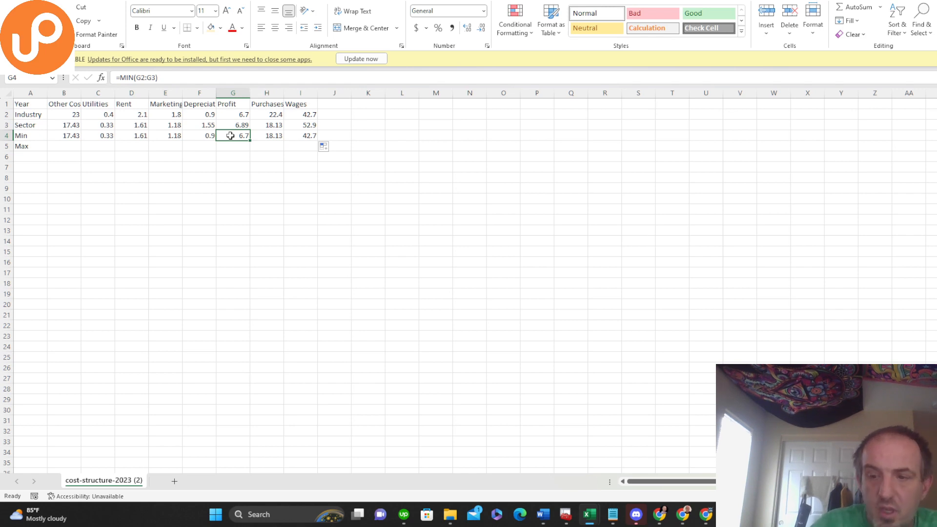
{"action": "key", "text": "Delete"}
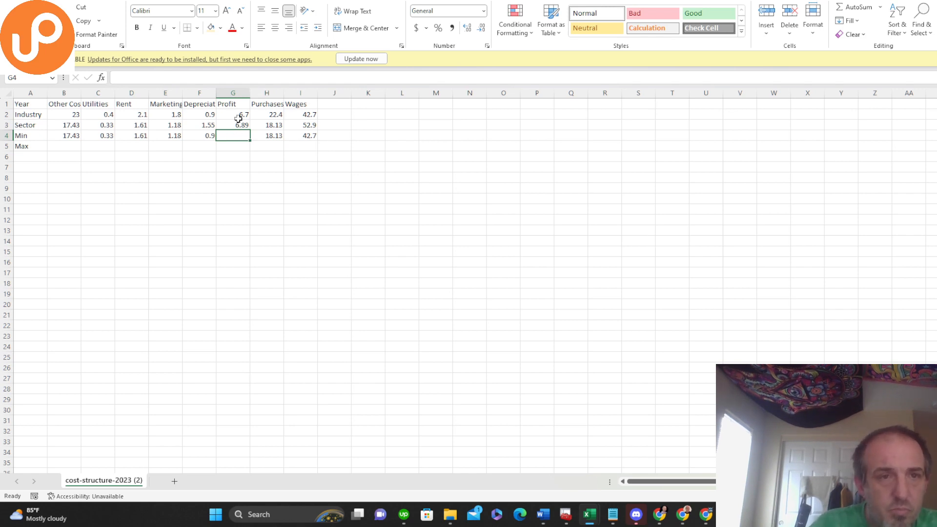
{"action": "left_click", "coordinate": [238, 115]}
{"action": "left_click_drag", "start_coordinate": [239, 119], "coordinate": [241, 126]}
{"action": "key", "text": "Delete"}
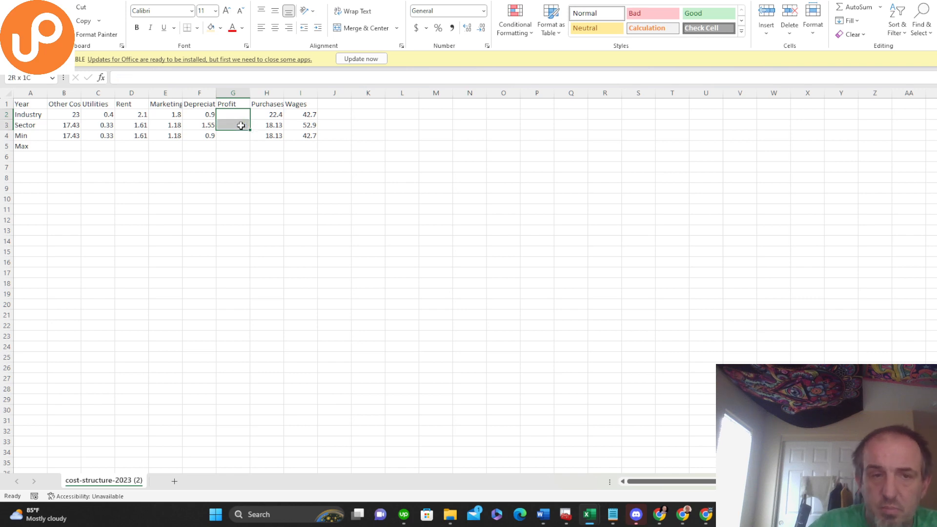
Add the column headers Sum in J1 and Profit in K1 after the Wages column
{"action": "left_click", "coordinate": [341, 103]}
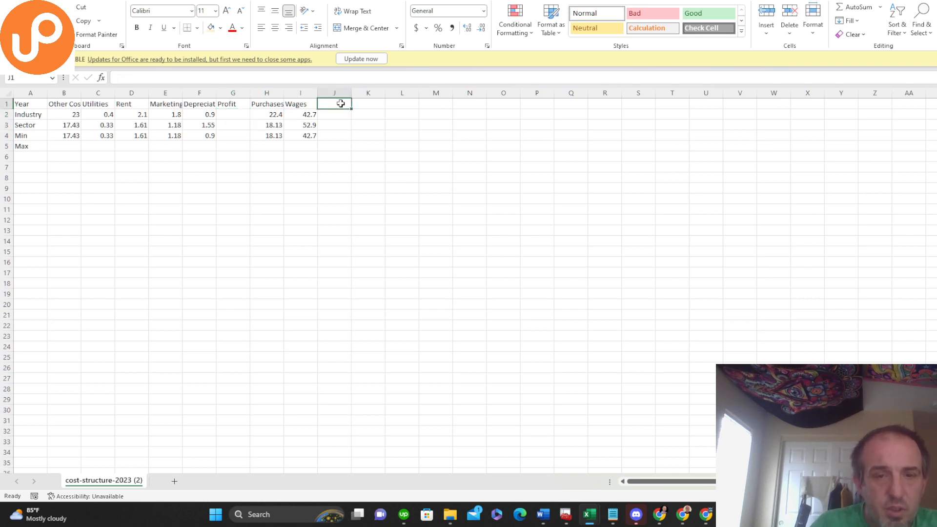
{"action": "type", "text": "P"}
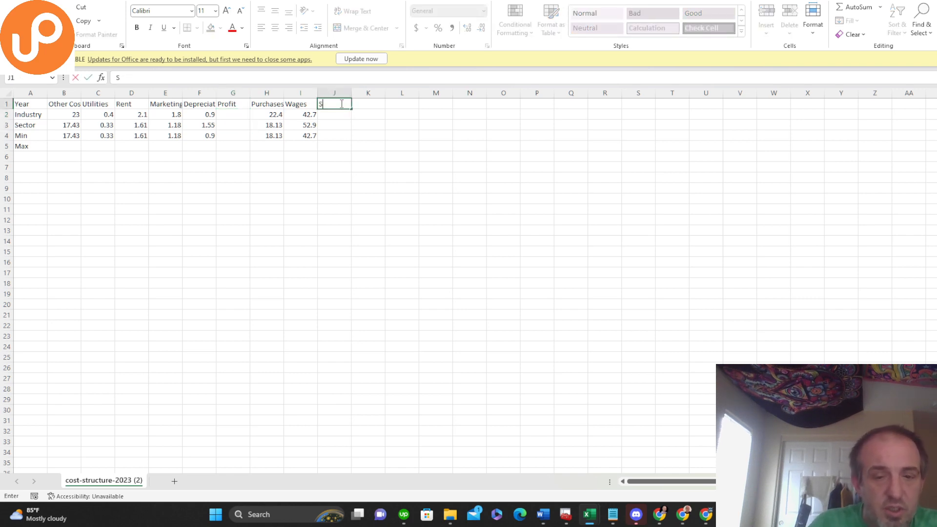
{"action": "type", "text": "um"}
{"action": "key", "text": "Tab"}
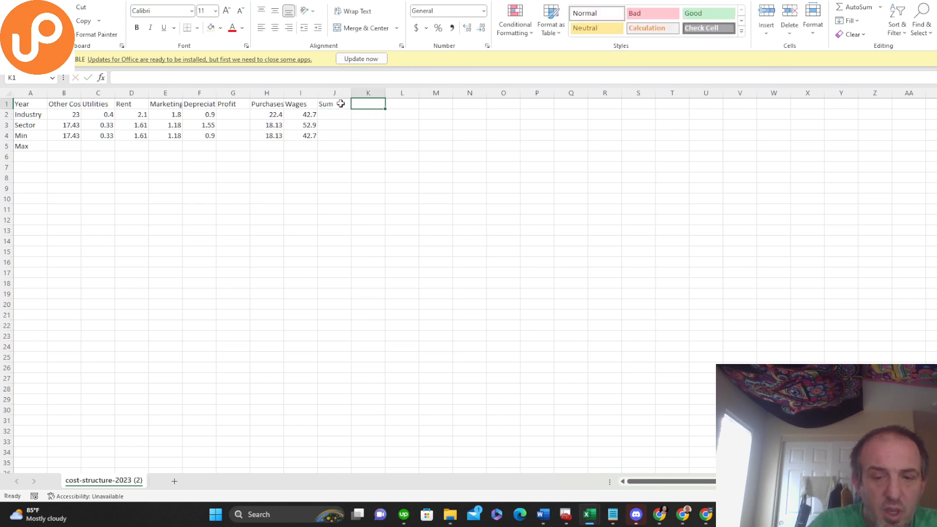
{"action": "type", "text": "Profit"}
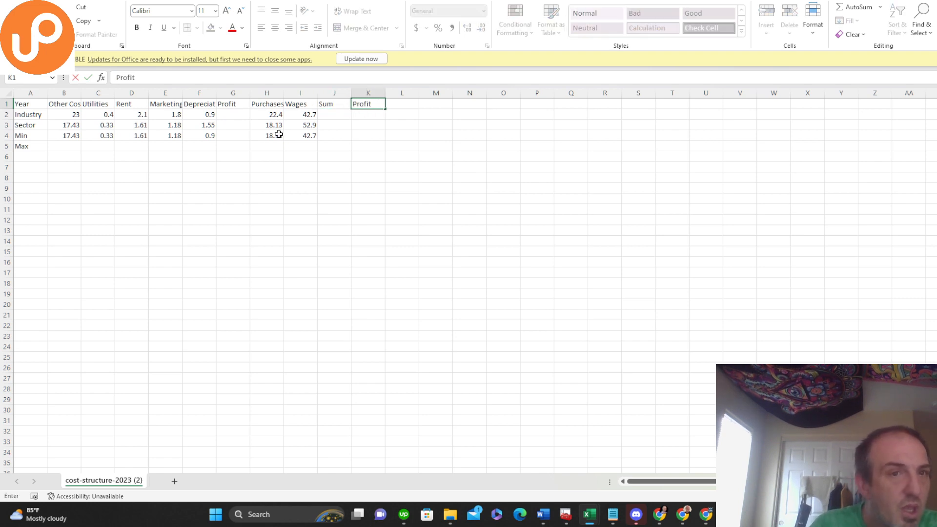
Calculate the Industry row's total in J2 with SUM over B2:I2
{"action": "left_click", "coordinate": [325, 116]}
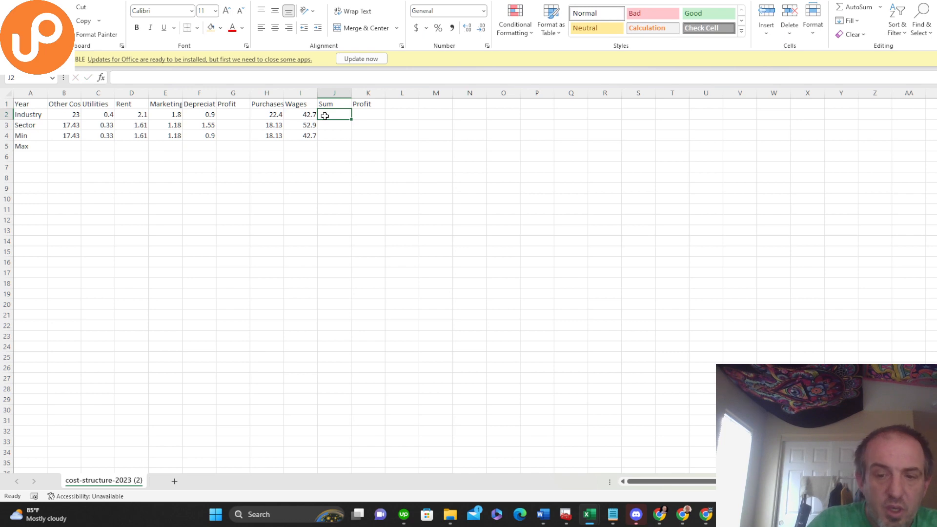
{"action": "type", "text": "=Sum"}
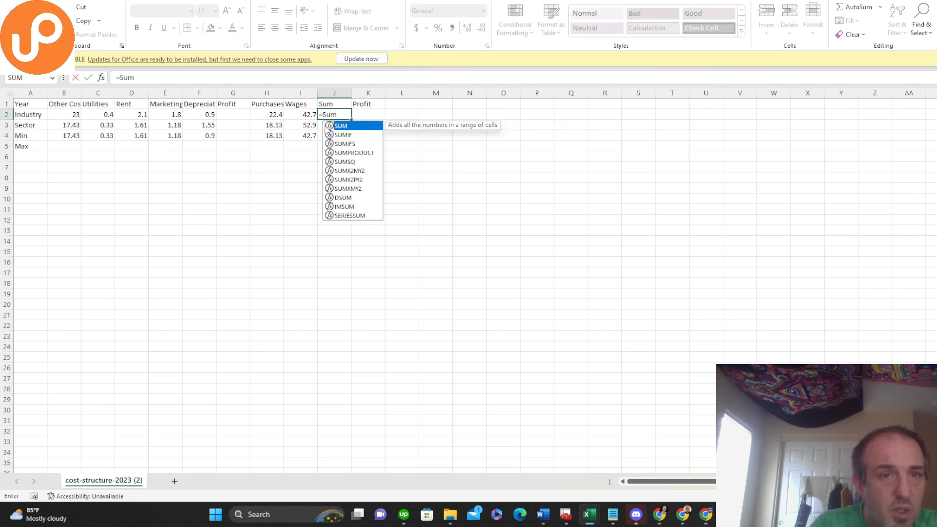
{"action": "double_click", "coordinate": [340, 126]}
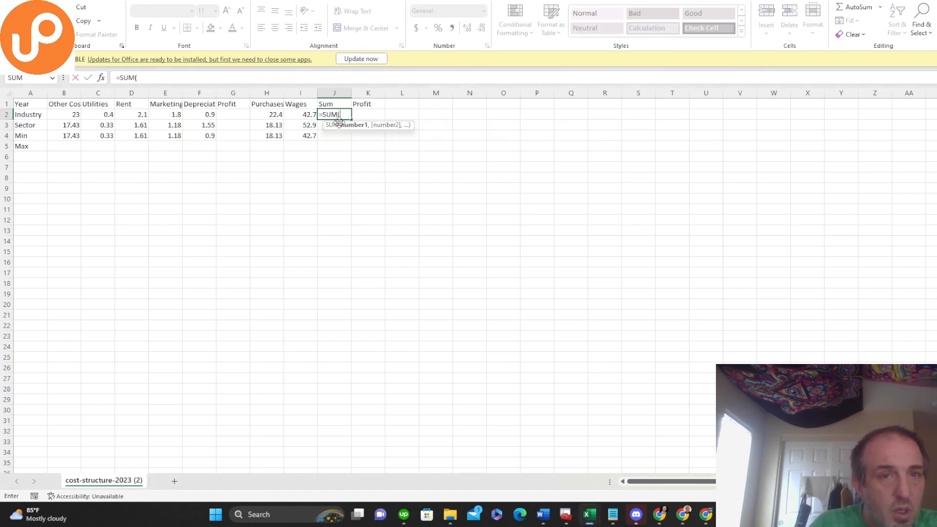
{"action": "left_click", "coordinate": [63, 115]}
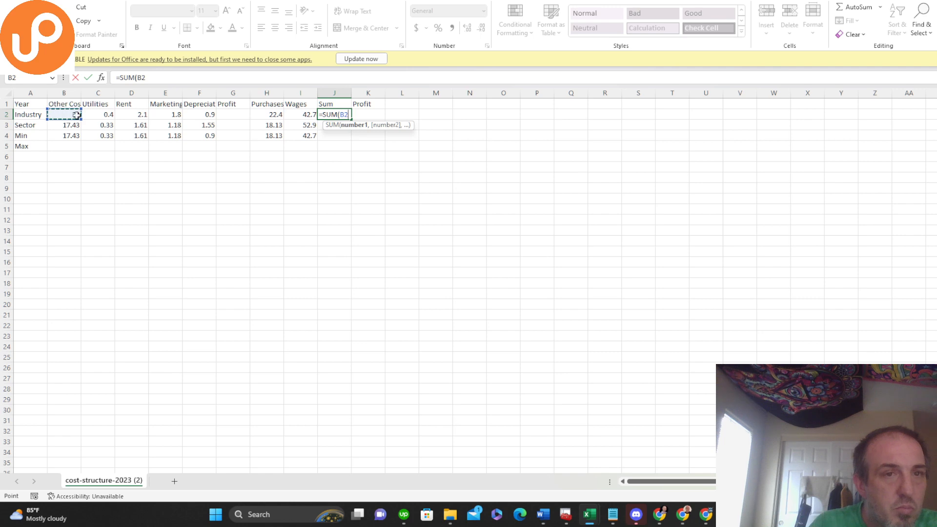
{"action": "left_click", "coordinate": [307, 114], "text": "shift"}
{"action": "key", "text": "Return"}
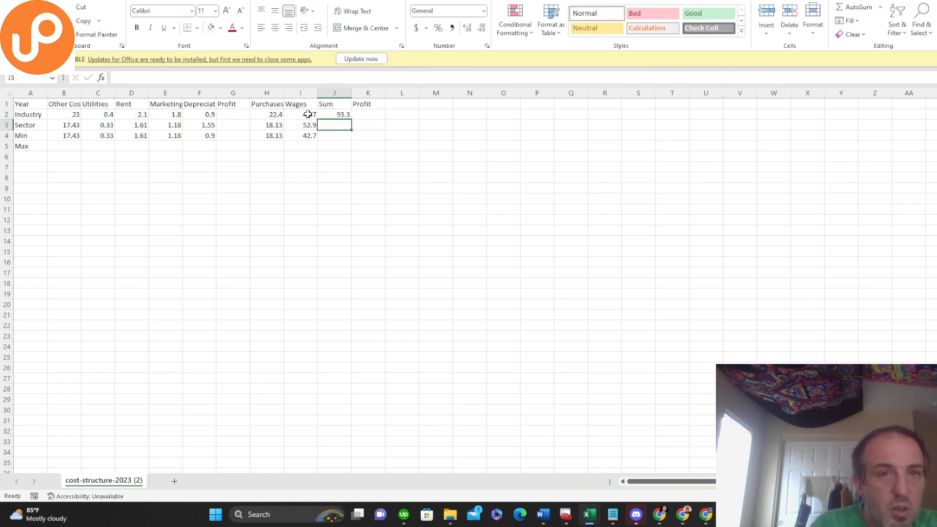
Calculate the Industry row's profit in K2 with the formula =100-J2
{"action": "left_click", "coordinate": [364, 115]}
{"action": "type", "text": "="}
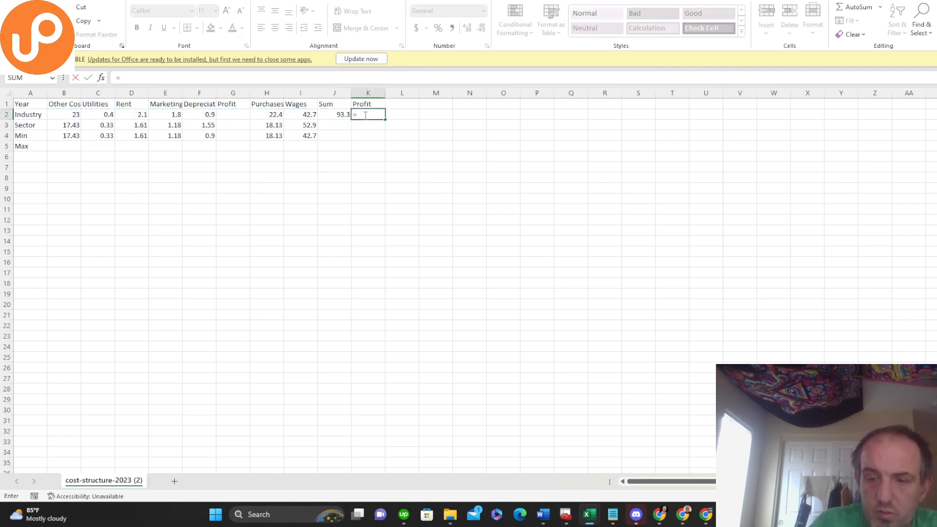
{"action": "type", "text": "100-"}
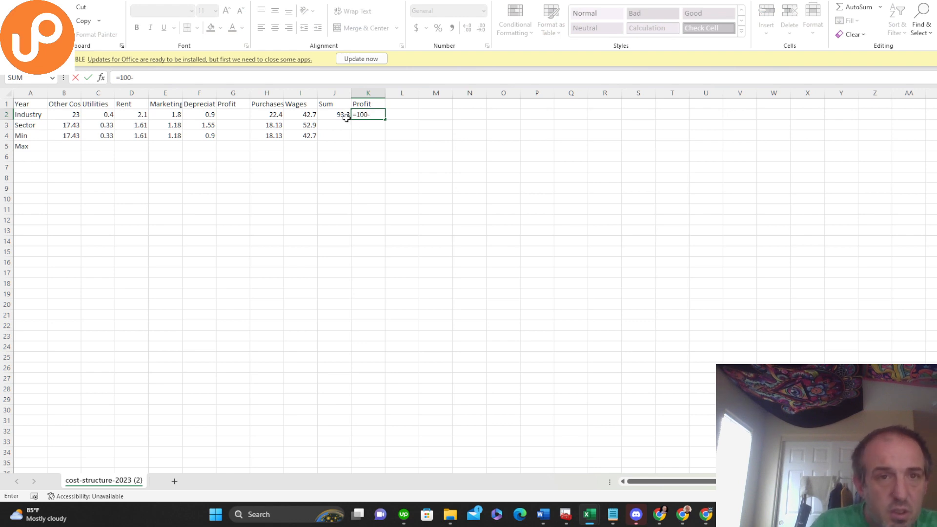
{"action": "left_click", "coordinate": [344, 115]}
{"action": "key", "text": "Return"}
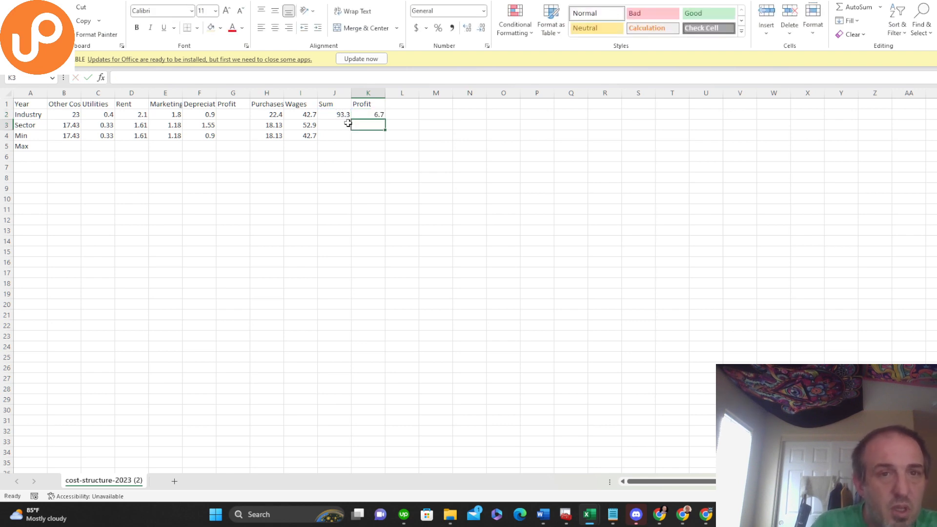
Fill the Sum and Profit formulas from row 2 down through the Sector and Min rows to row 4
{"action": "left_click", "coordinate": [343, 115]}
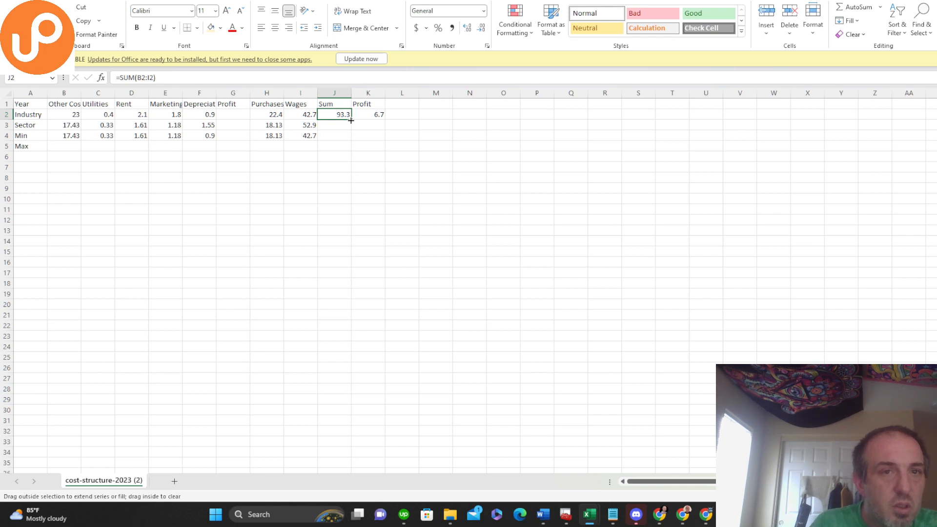
{"action": "left_click_drag", "start_coordinate": [350, 120], "coordinate": [387, 141]}
{"action": "left_click", "coordinate": [379, 115]}
{"action": "left_click", "coordinate": [340, 125]}
{"action": "left_click", "coordinate": [382, 125]}
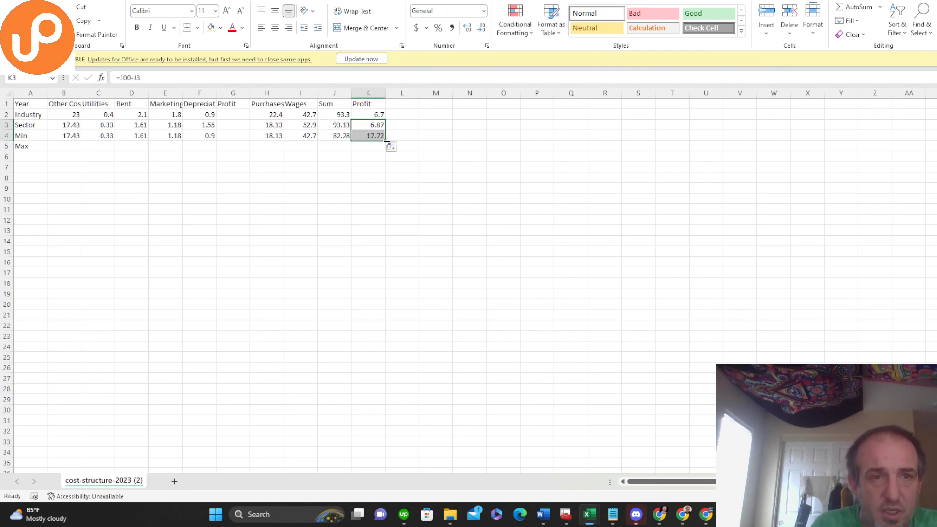
Inspect the Profit formula of the Min row in K4
{"action": "left_click", "coordinate": [370, 137]}
{"action": "double_click", "coordinate": [372, 137]}
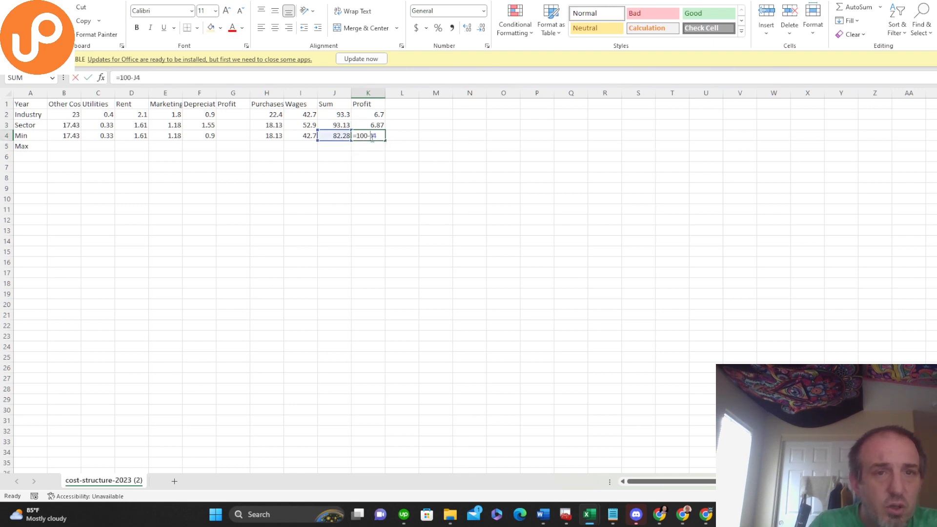
{"action": "key", "text": "Return"}
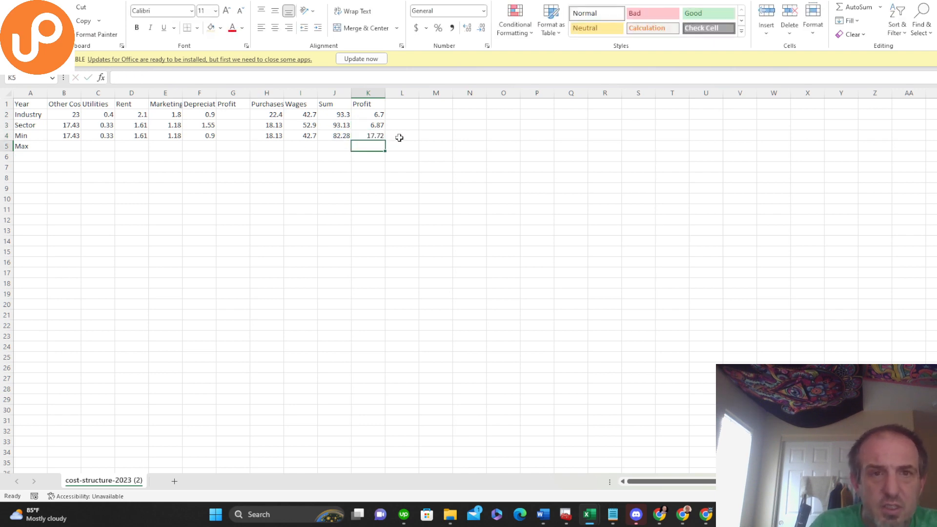
{"action": "left_click", "coordinate": [372, 137]}
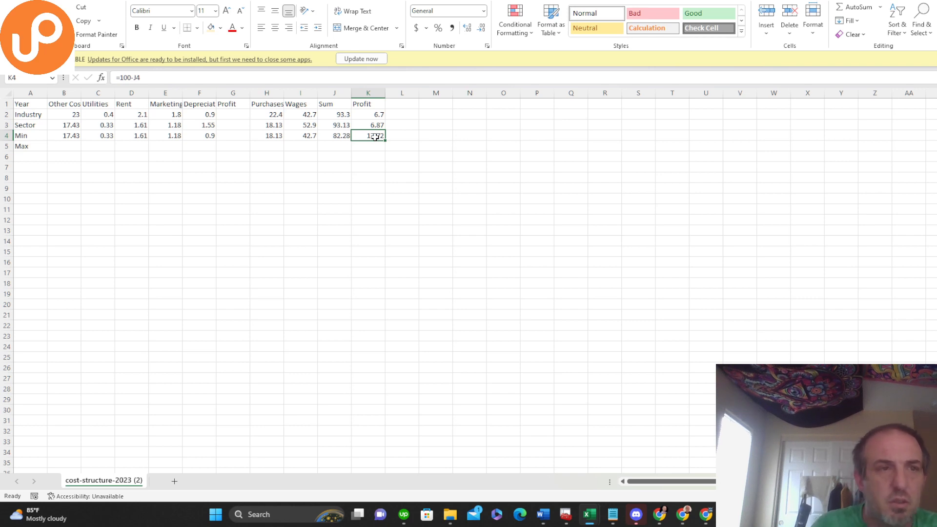
Calculate the maximum of B2:B3 in B5 and fill the formula across the Max row to I5
{"action": "left_click", "coordinate": [69, 136]}
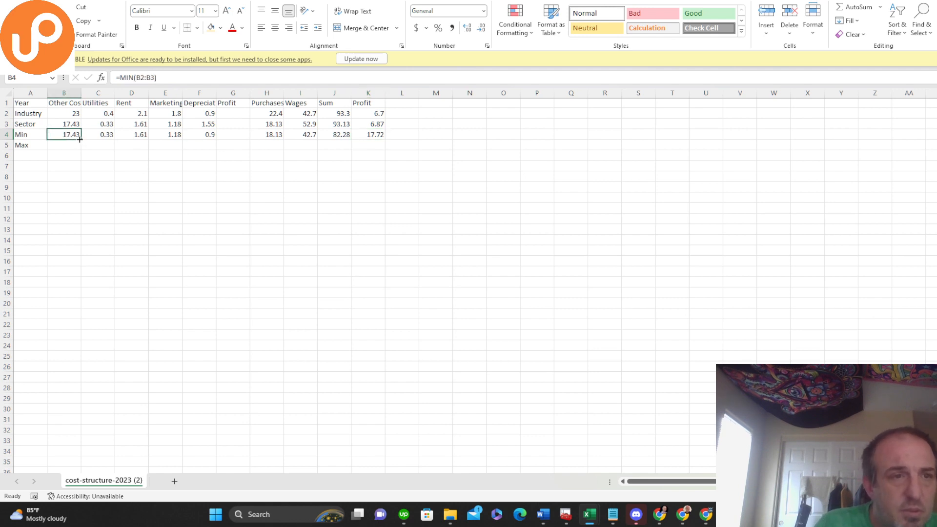
{"action": "left_click", "coordinate": [64, 148]}
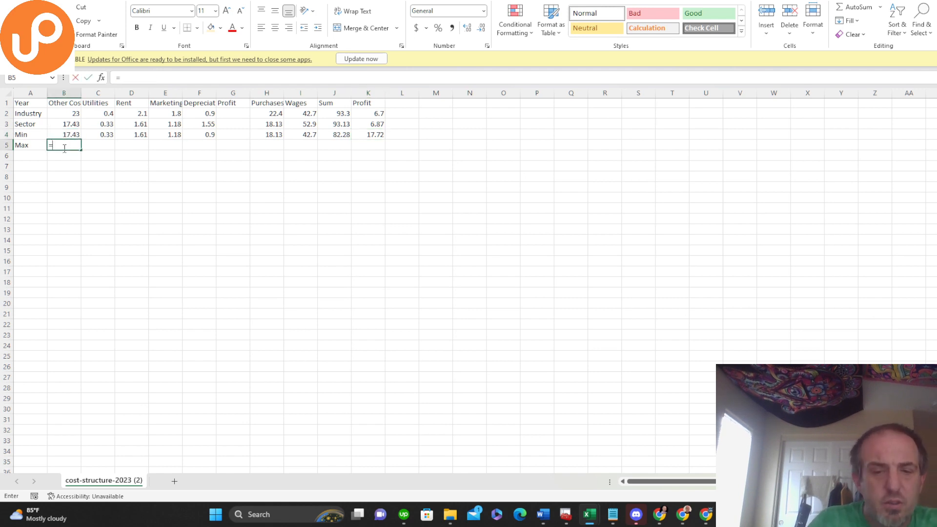
{"action": "type", "text": "=Ma"}
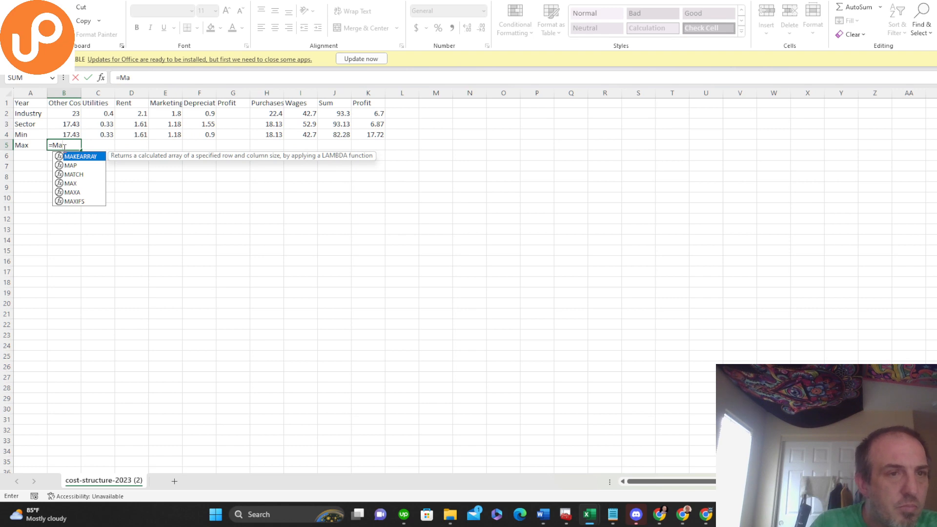
{"action": "type", "text": "x"}
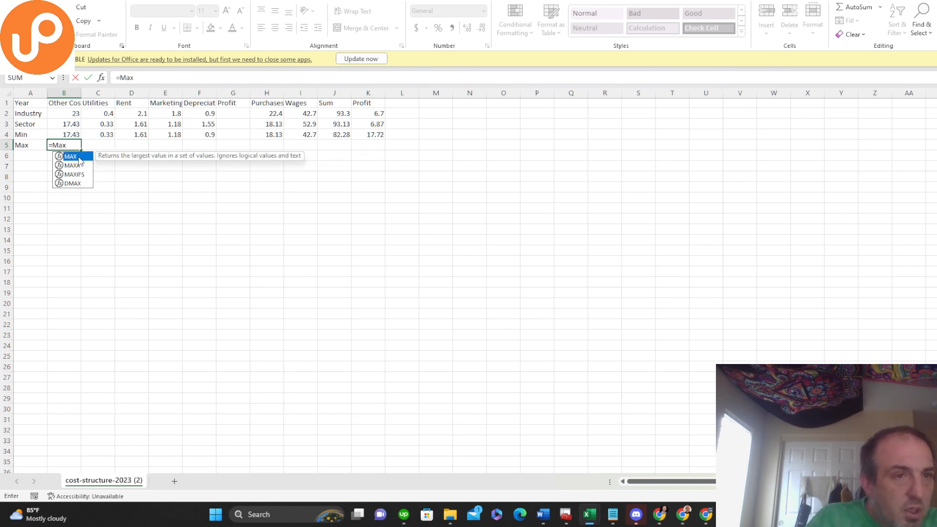
{"action": "double_click", "coordinate": [71, 157]}
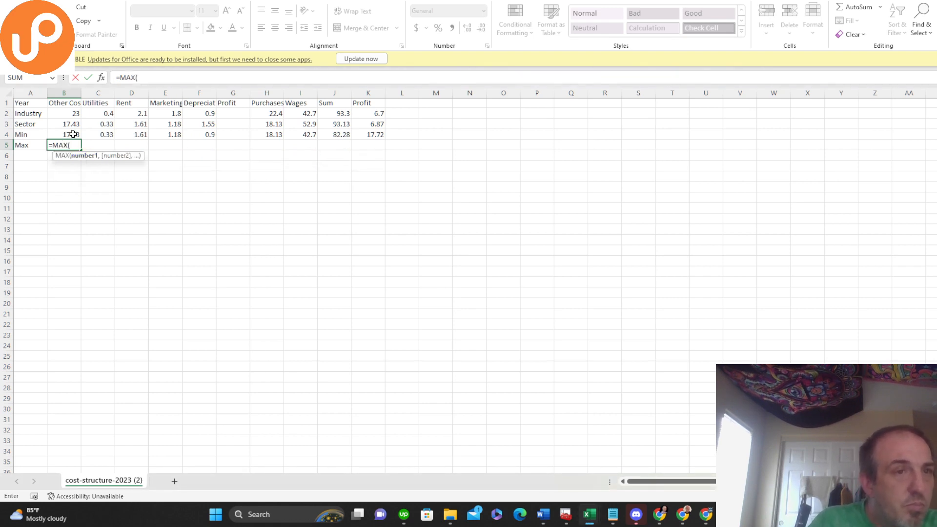
{"action": "left_click_drag", "start_coordinate": [73, 115], "coordinate": [75, 121]}
{"action": "key", "text": "ctrl+Return"}
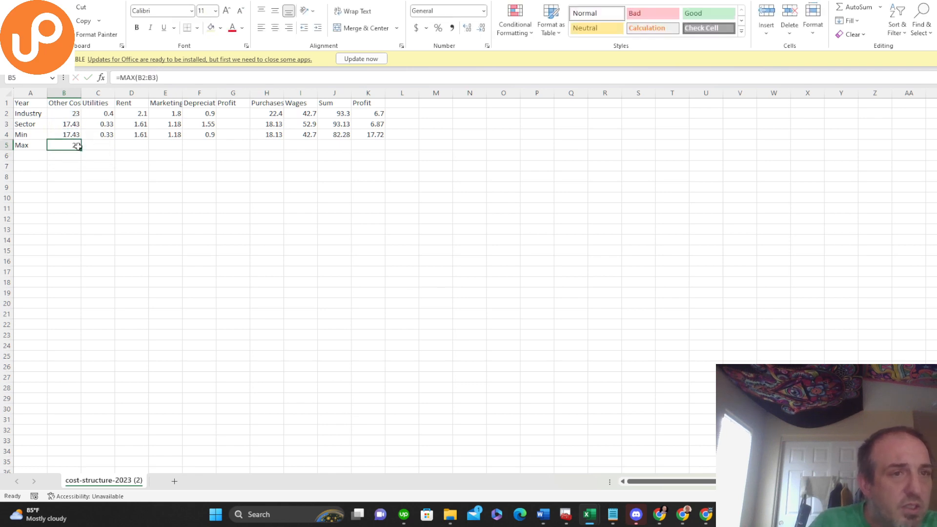
{"action": "left_click_drag", "start_coordinate": [81, 149], "coordinate": [316, 153]}
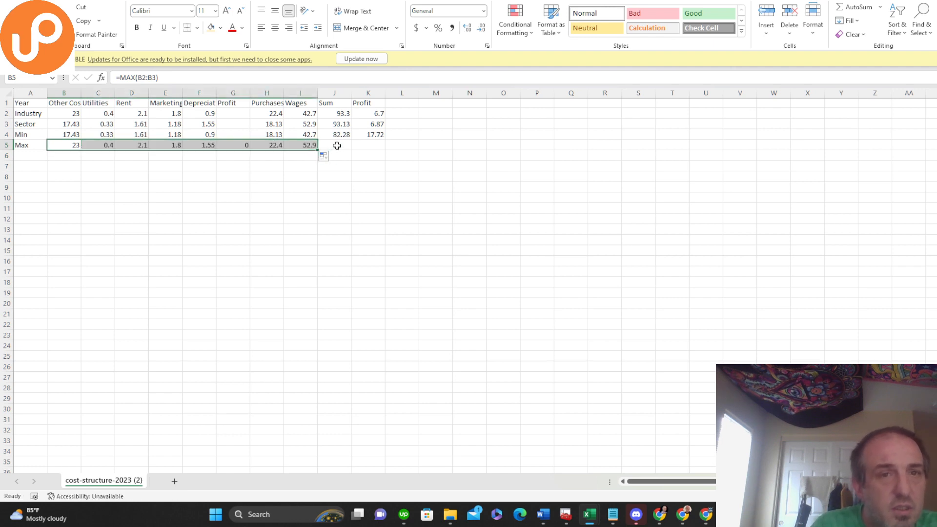
Calculate the Max row's total in J5 with SUM over B5:I5
{"action": "left_click", "coordinate": [337, 145]}
{"action": "type", "text": "=Sum"}
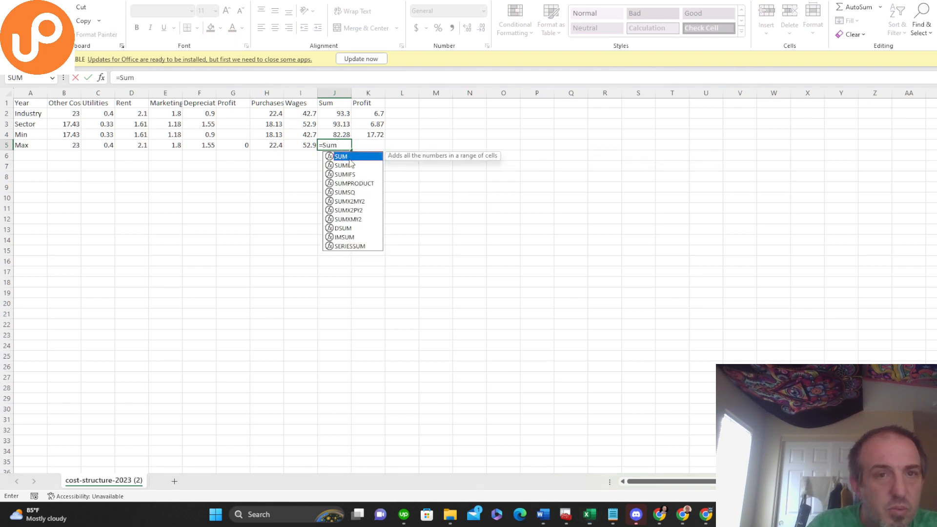
{"action": "key", "text": "Tab"}
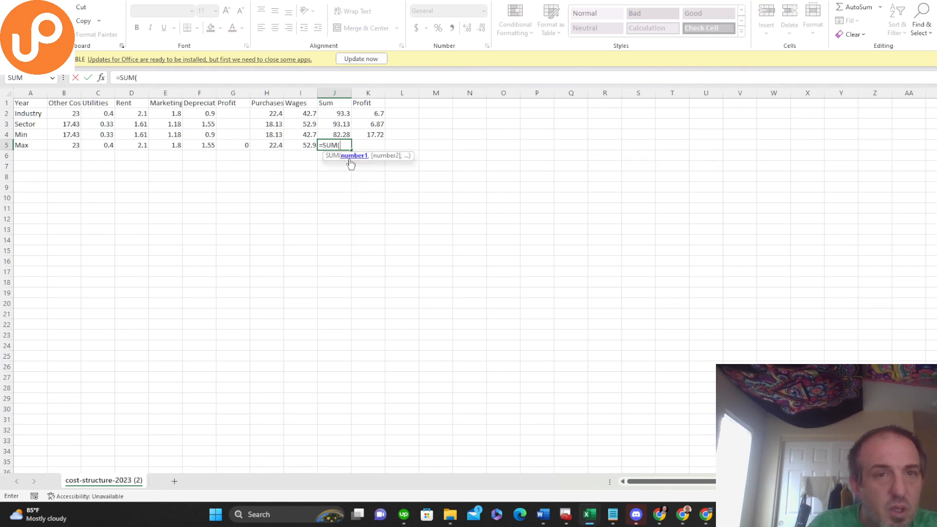
{"action": "left_click", "coordinate": [305, 145]}
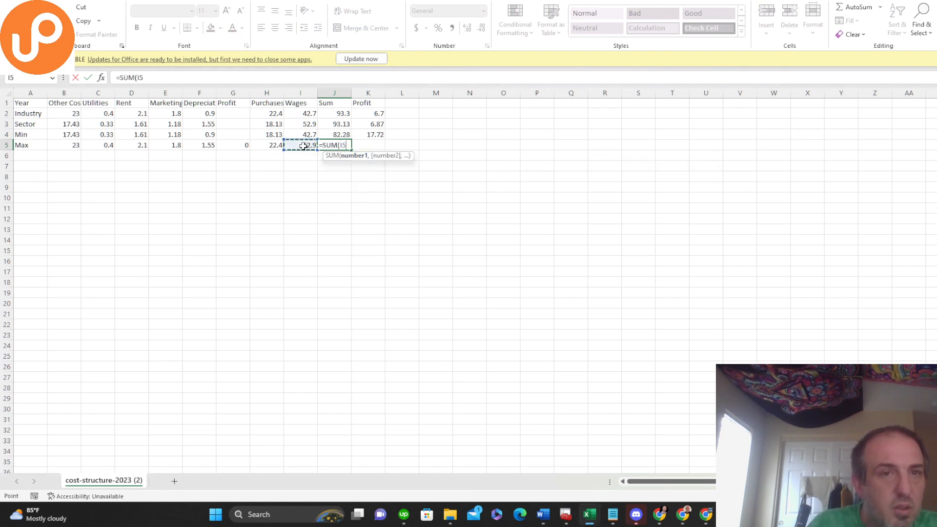
{"action": "left_click", "coordinate": [65, 150], "text": "shift"}
{"action": "key", "text": "Return"}
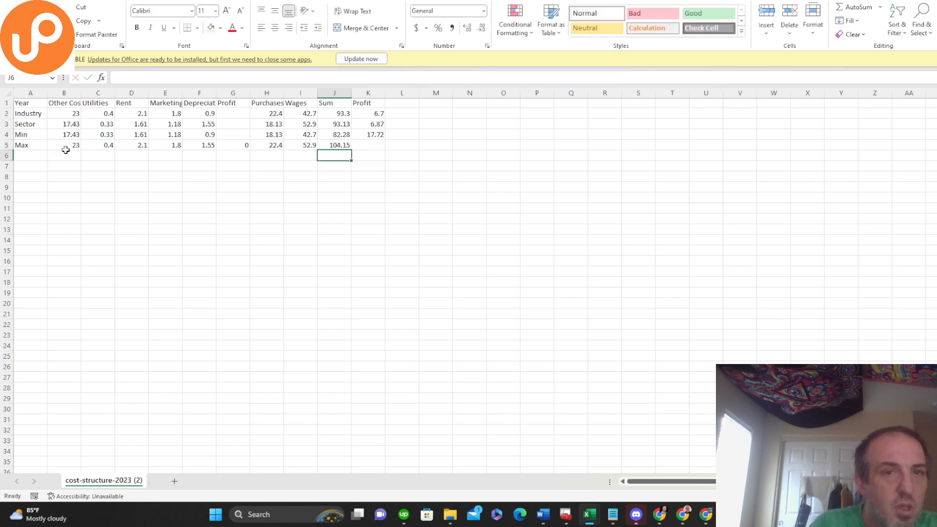
Calculate the Max row's profit in K5 with the formula =100-J5
{"action": "left_click", "coordinate": [361, 147]}
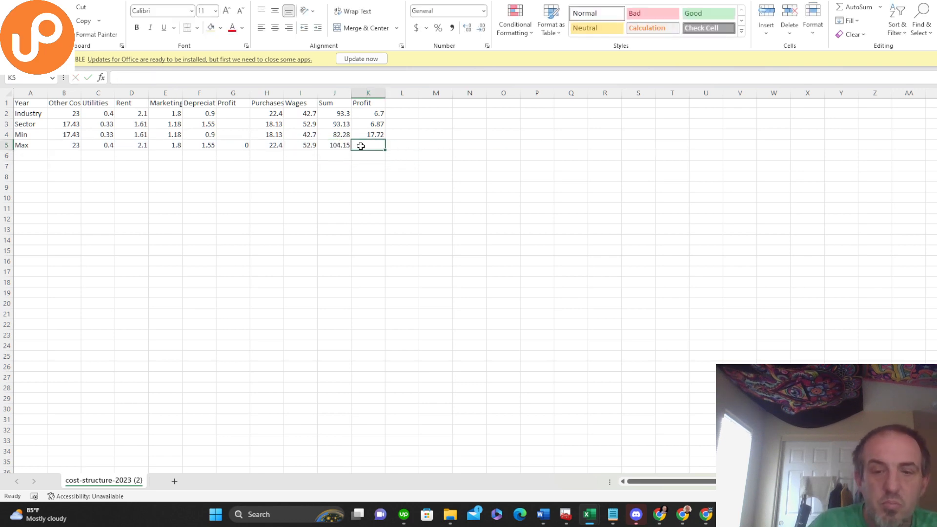
{"action": "type", "text": "=100"}
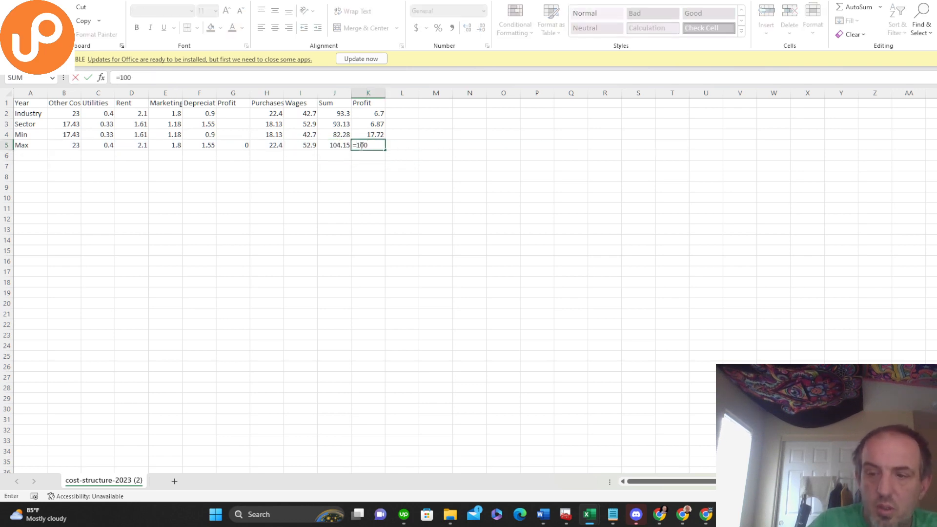
{"action": "type", "text": "-"}
{"action": "left_click", "coordinate": [341, 145]}
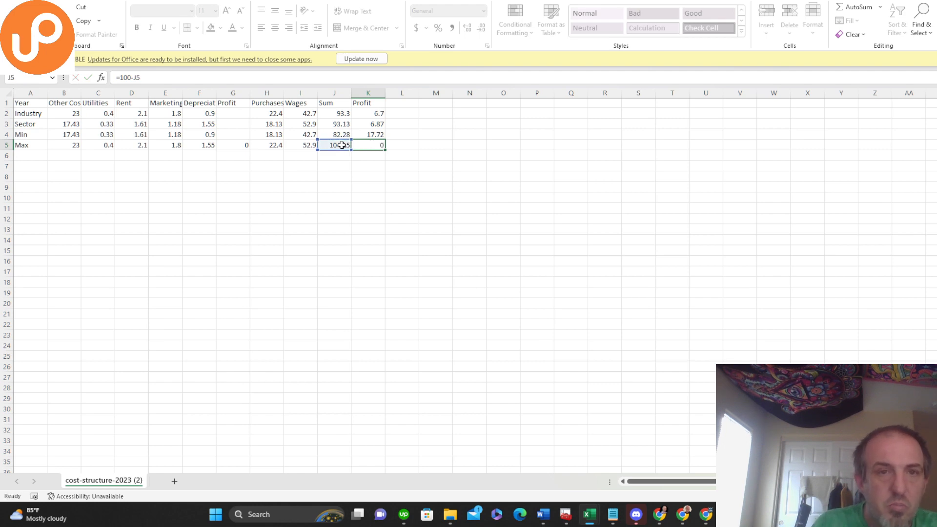
{"action": "key", "text": "Return"}
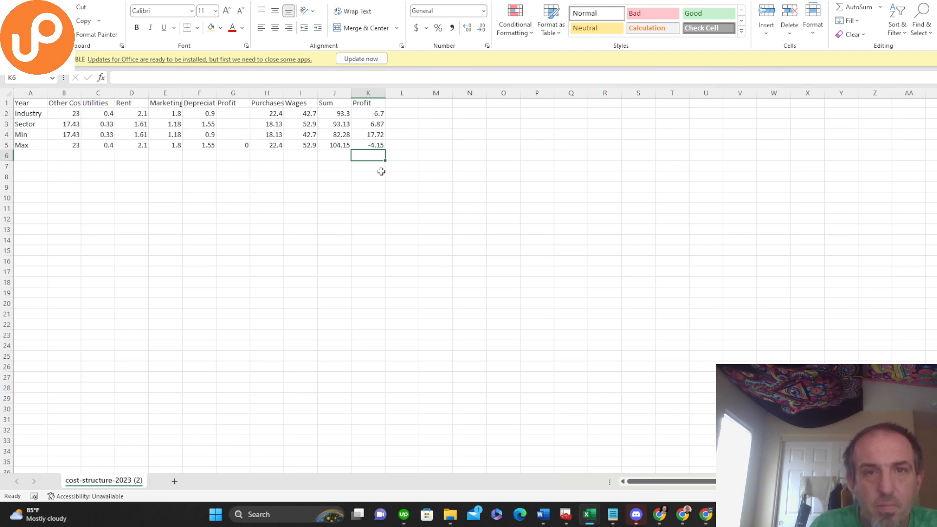
Copy the cost table with its headers and row labels, range A1:K6
{"action": "key", "text": "ctrl+shift+Home"}
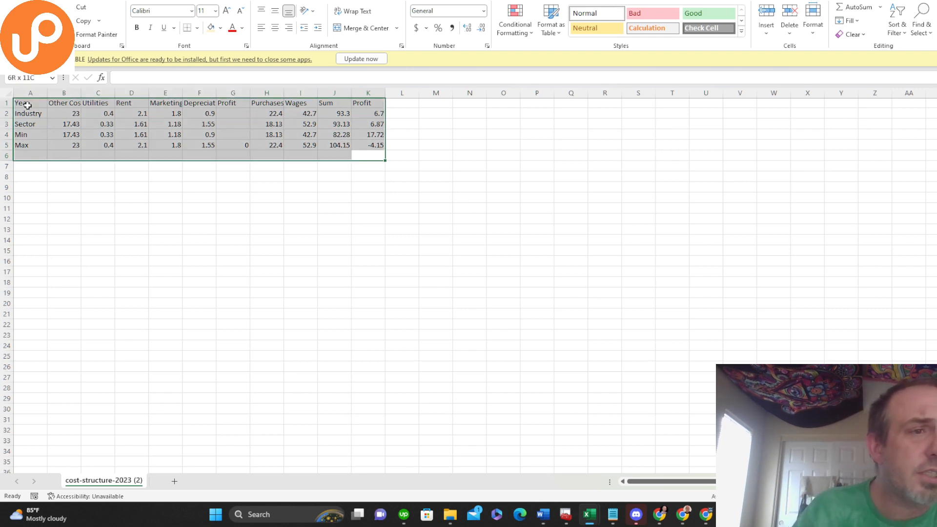
{"action": "key", "text": "ctrl+c"}
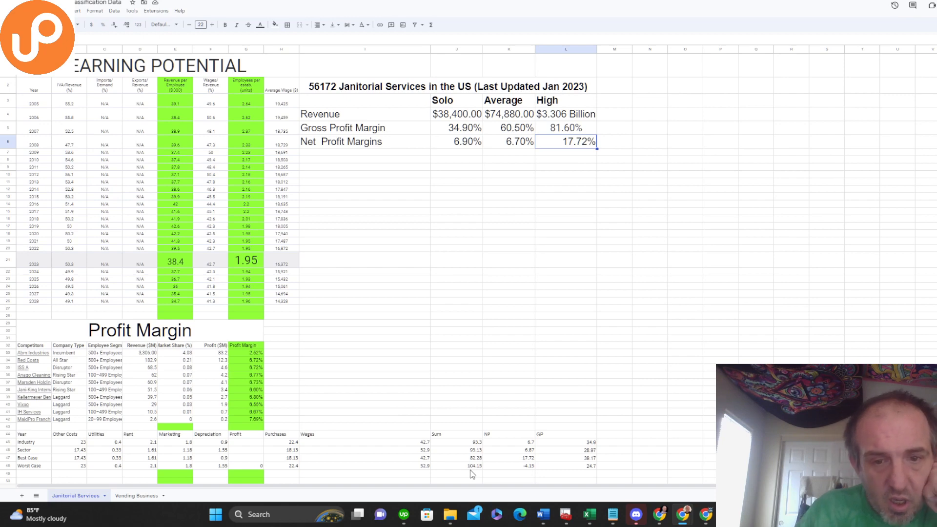
In Google Sheets, examine the NP and GP columns of the cost table at the end of the Janitorial Services sheet
{"action": "left_click", "coordinate": [523, 434]}
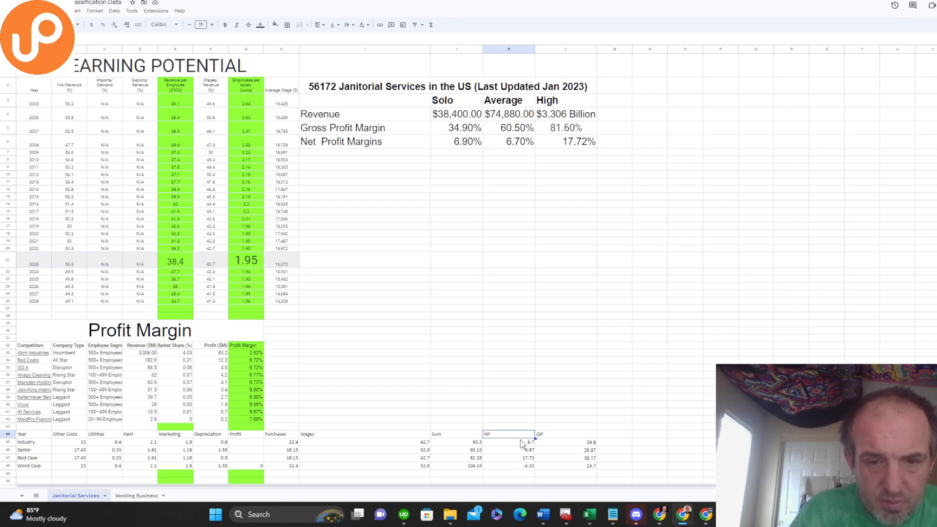
{"action": "left_click", "coordinate": [512, 467]}
{"action": "left_click", "coordinate": [508, 441]}
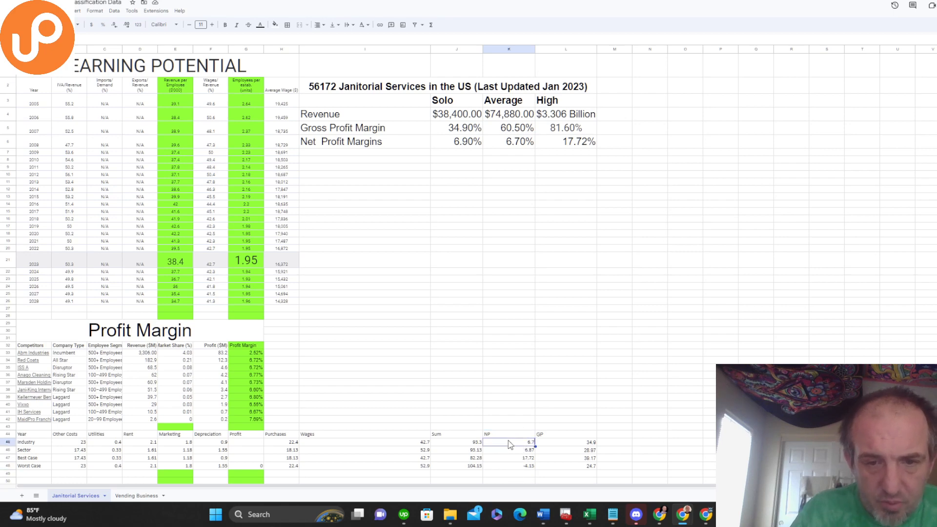
{"action": "left_click", "coordinate": [559, 435]}
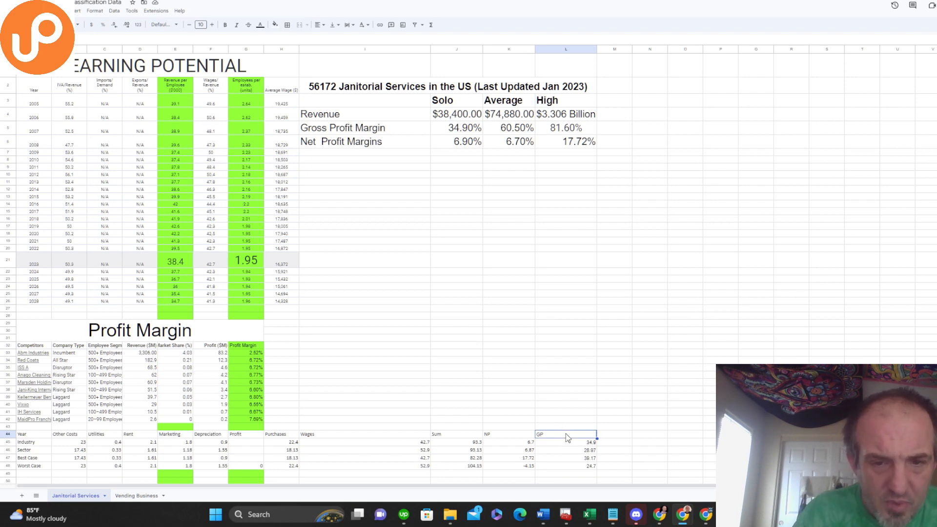
{"action": "left_click", "coordinate": [567, 442]}
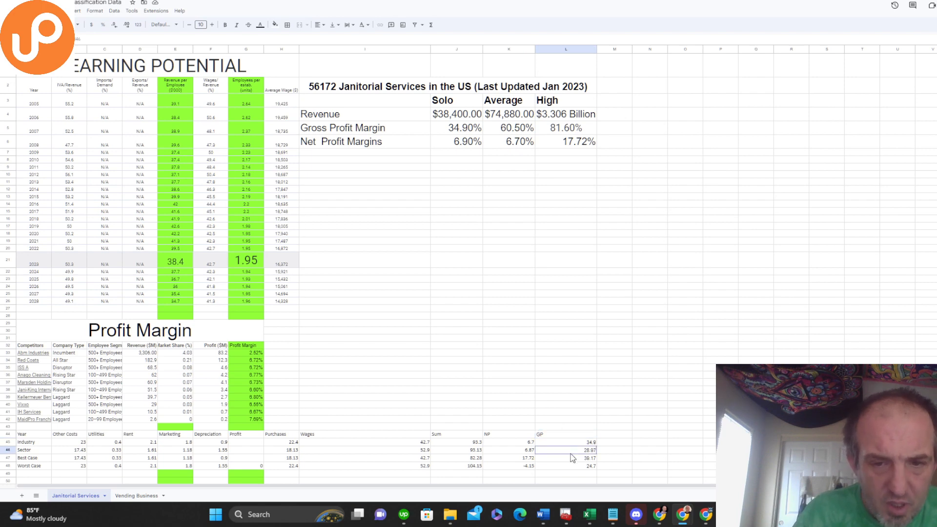
{"action": "left_click", "coordinate": [565, 436]}
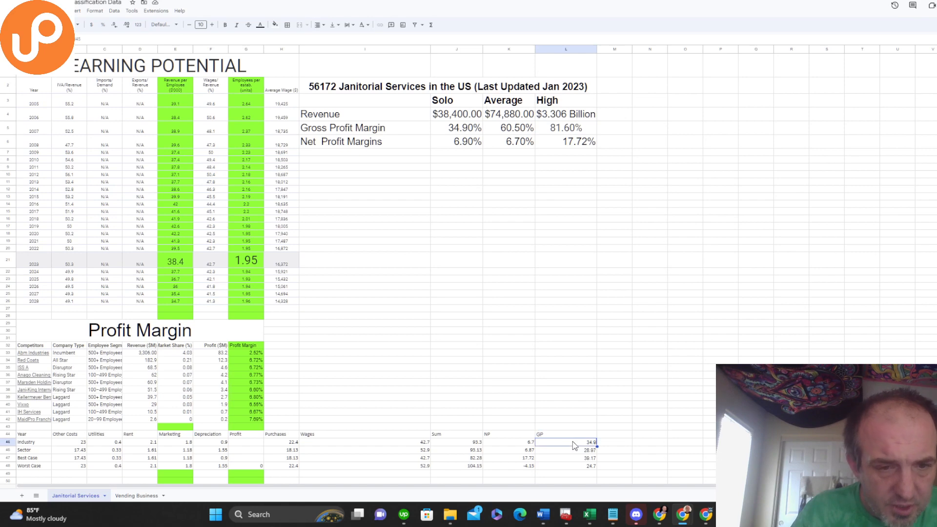
Compare the Purchases and Wages columns with the GP values for the Industry through Worst Case rows of the cost table
{"action": "left_click", "coordinate": [280, 443]}
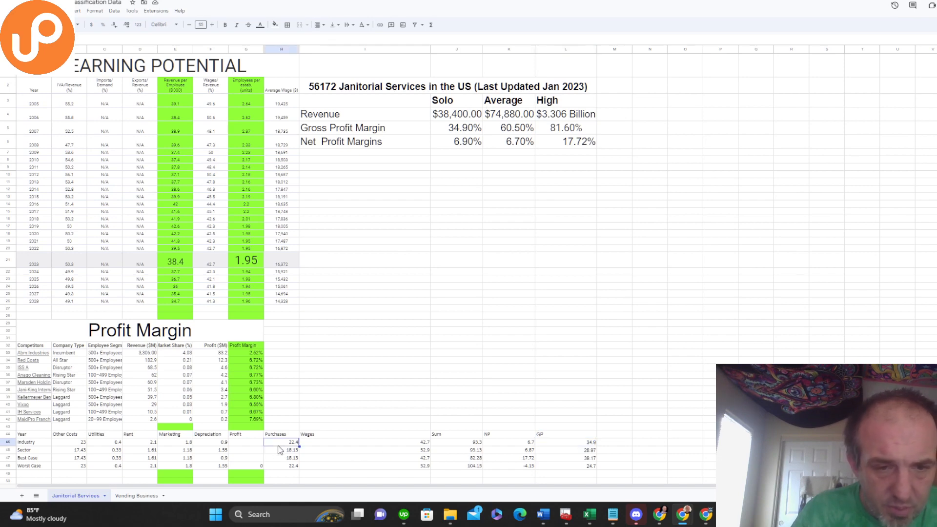
{"action": "left_click", "coordinate": [321, 450]}
{"action": "left_click", "coordinate": [573, 444]}
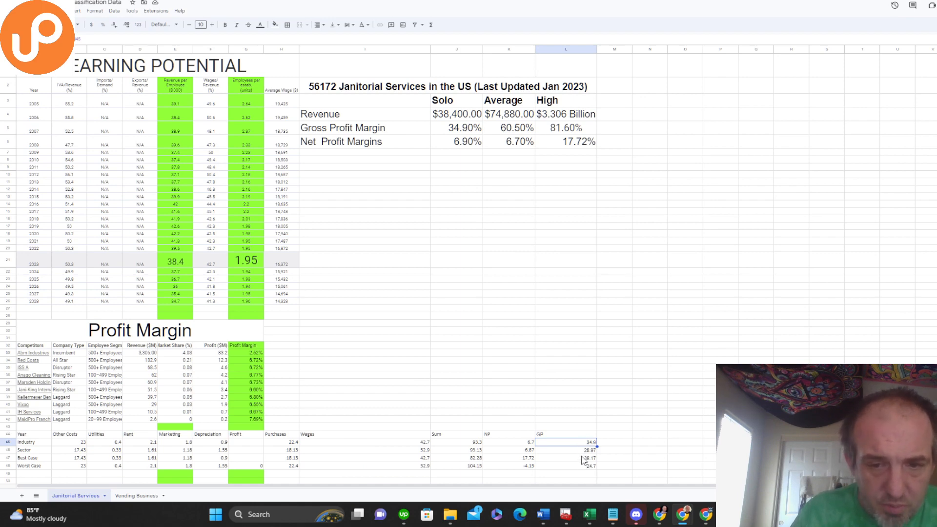
{"action": "left_click", "coordinate": [614, 445]}
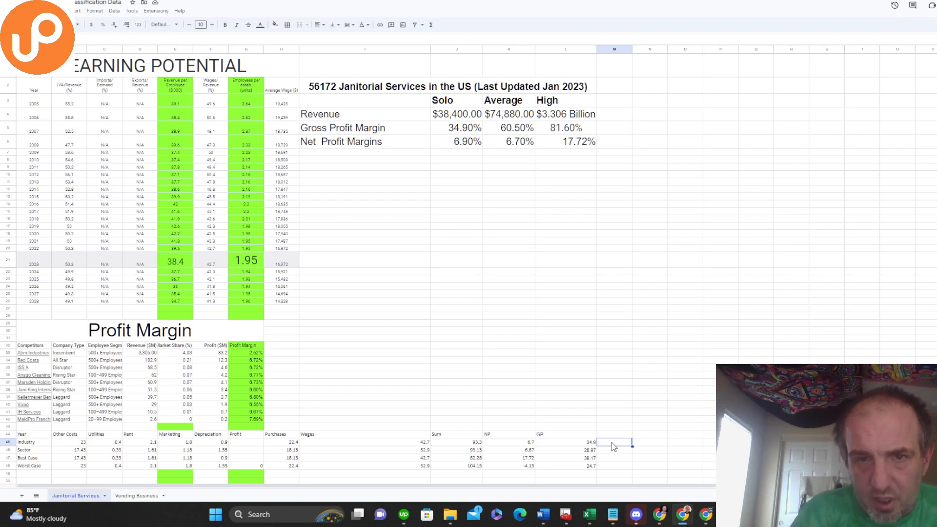
{"action": "left_click", "coordinate": [580, 446]}
{"action": "left_click", "coordinate": [581, 462], "text": "shift"}
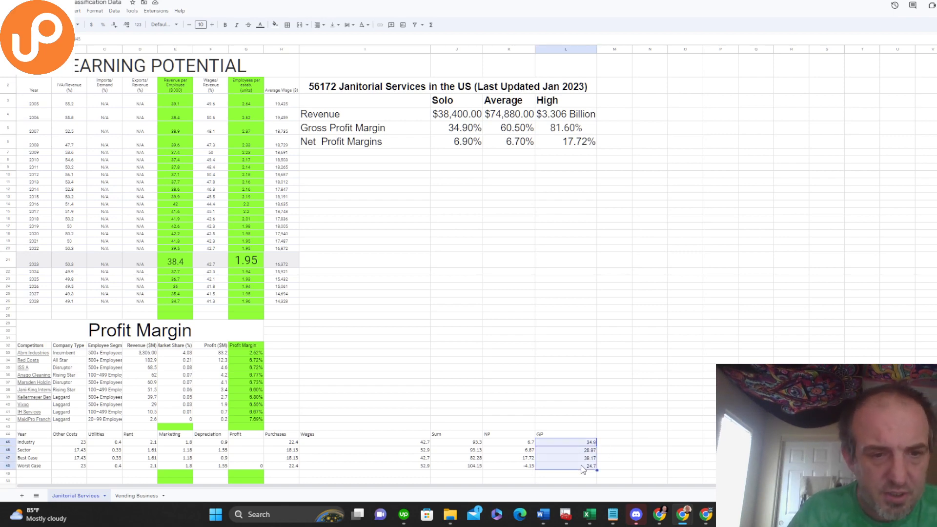
{"action": "left_click", "coordinate": [276, 442]}
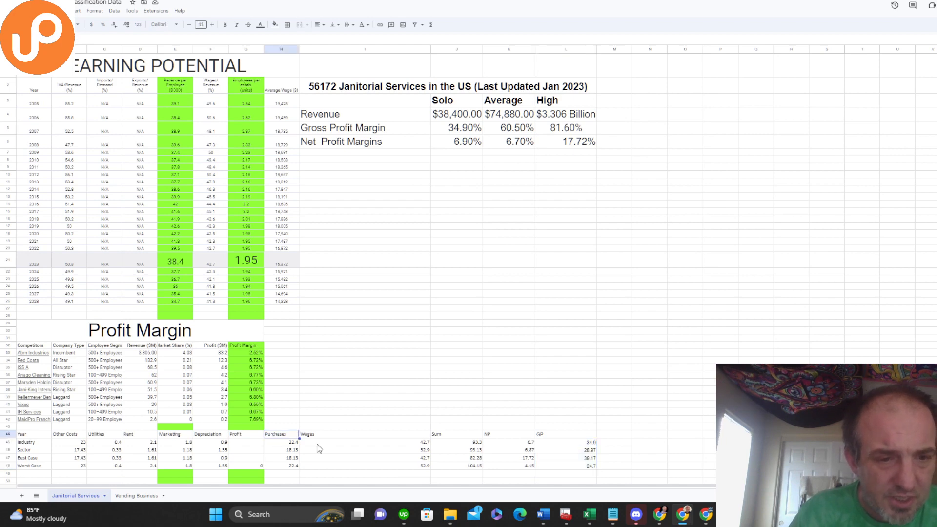
{"action": "left_click", "coordinate": [317, 445]}
{"action": "left_click", "coordinate": [281, 444]}
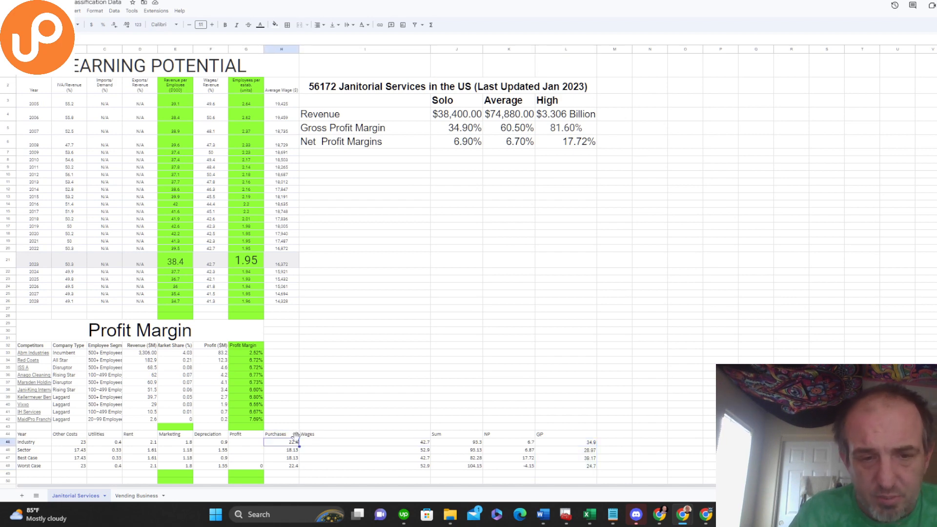
{"action": "left_click", "coordinate": [333, 438]}
View the Related Companies table in the IBISWorld Janitorial Services report and return to the Google Sheets workbook
{"action": "left_click", "coordinate": [303, 1]}
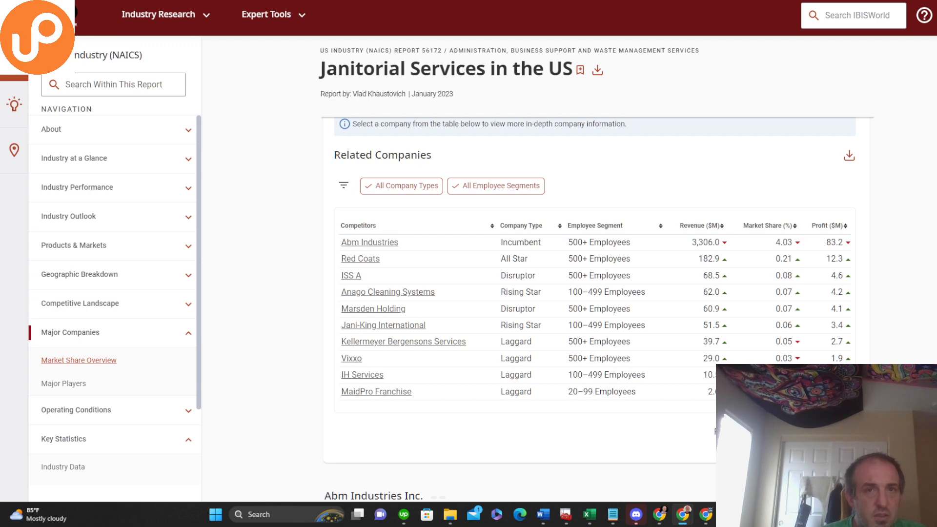
{"action": "left_click", "coordinate": [239, 0]}
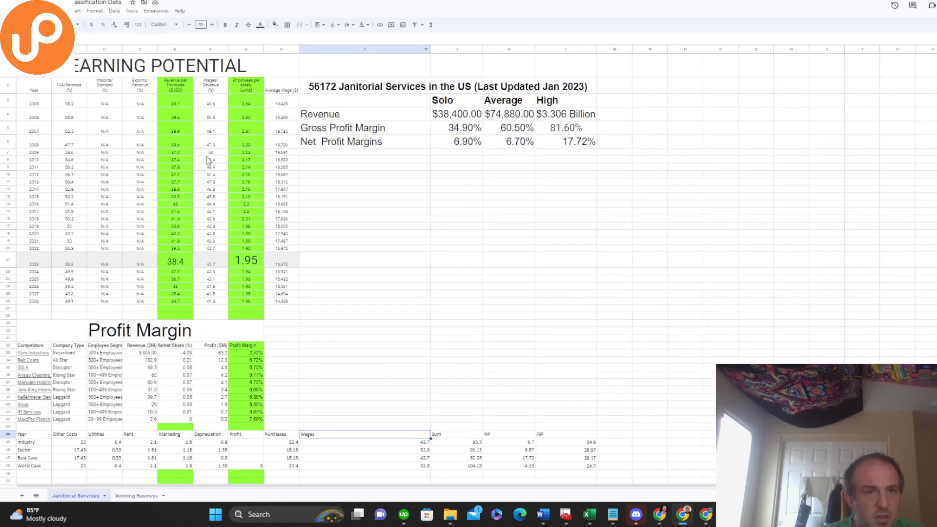
Set the font size of the competitor table under the Profit Margin heading, range A32:G42, to 22
{"action": "left_click", "coordinate": [25, 348]}
{"action": "left_click", "coordinate": [258, 422], "text": "shift"}
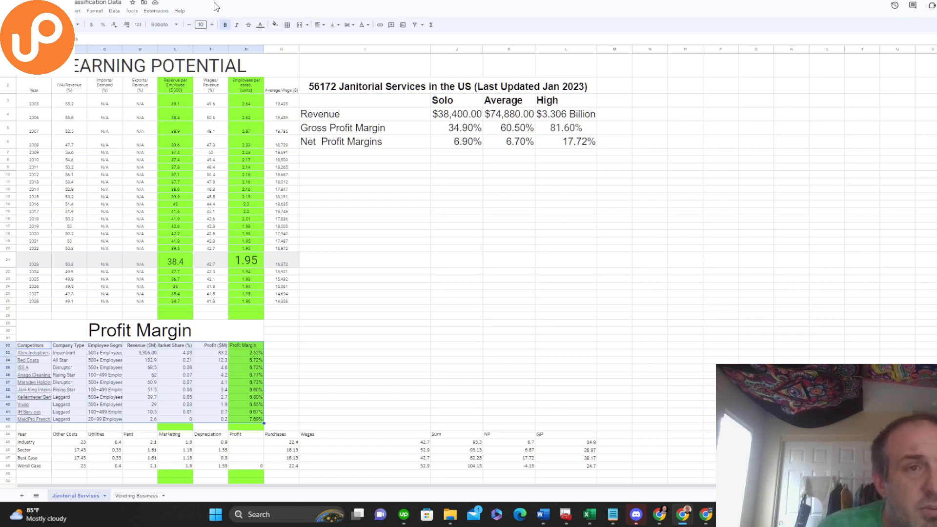
{"action": "left_click", "coordinate": [203, 24]}
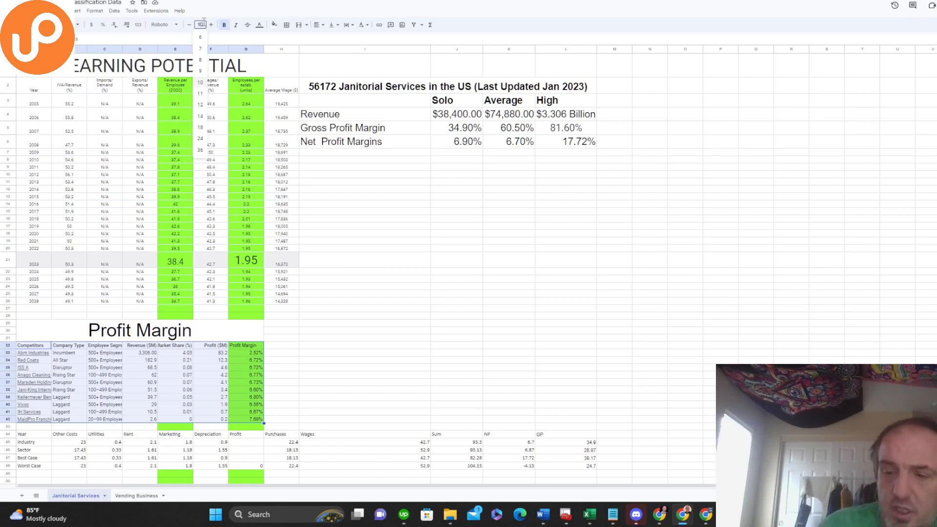
{"action": "type", "text": "22"}
{"action": "key", "text": "Return"}
{"action": "type", "text": "\\"}
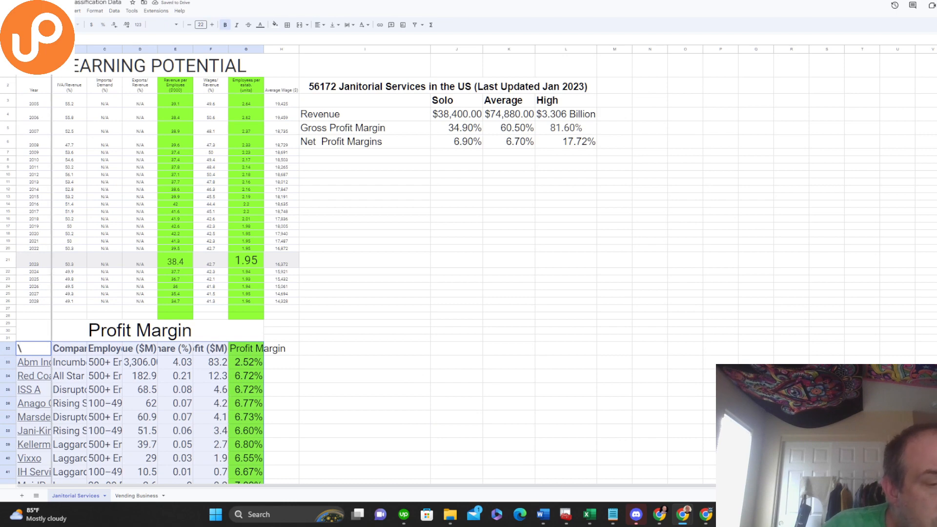
Fit the widths of columns A, B, C, D and F to their contents
{"action": "double_click", "coordinate": [51, 50]}
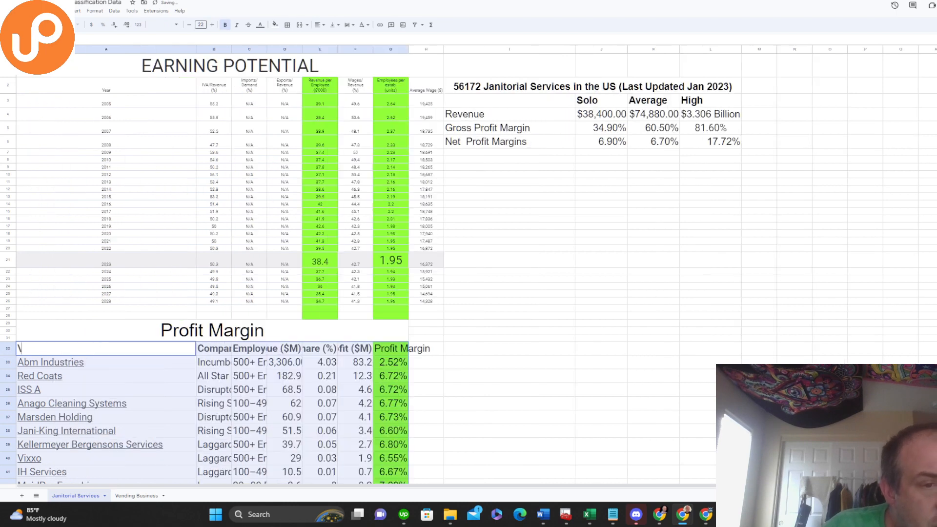
{"action": "double_click", "coordinate": [231, 49]}
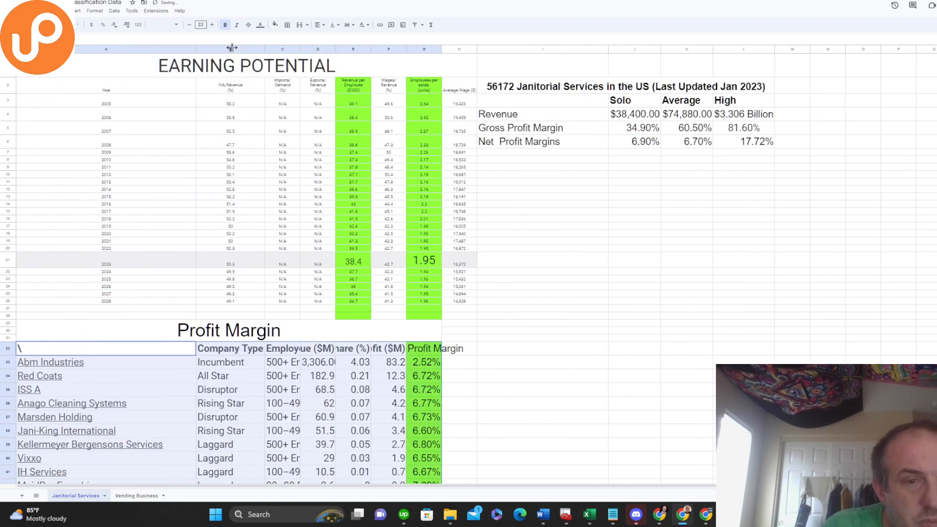
{"action": "double_click", "coordinate": [300, 49]}
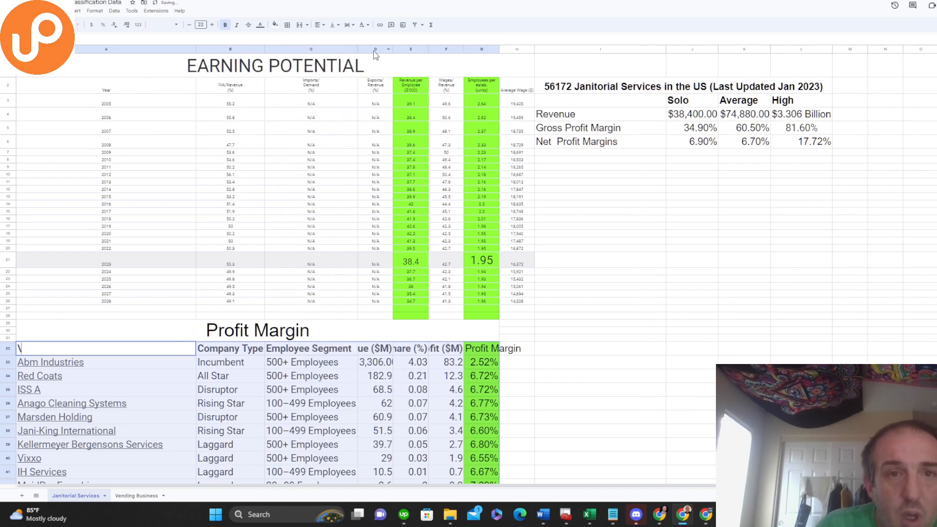
{"action": "double_click", "coordinate": [394, 48]}
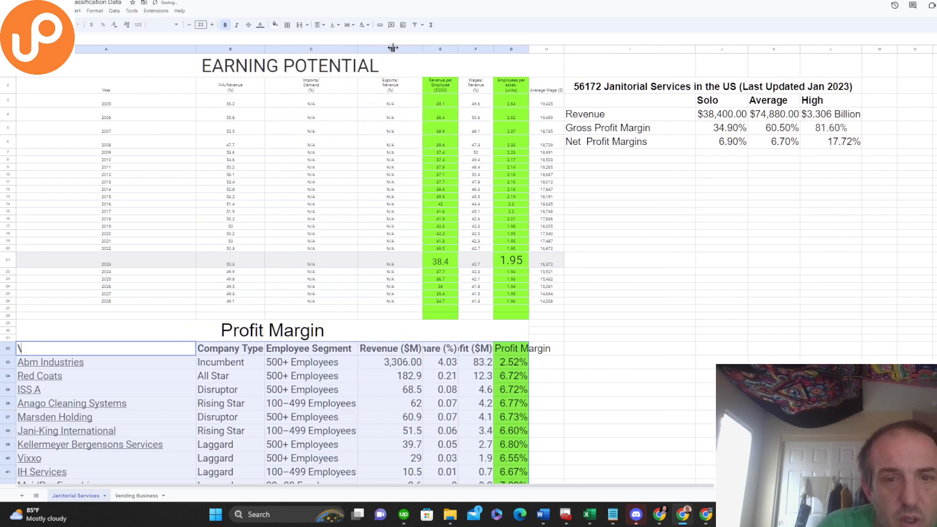
{"action": "double_click", "coordinate": [493, 48]}
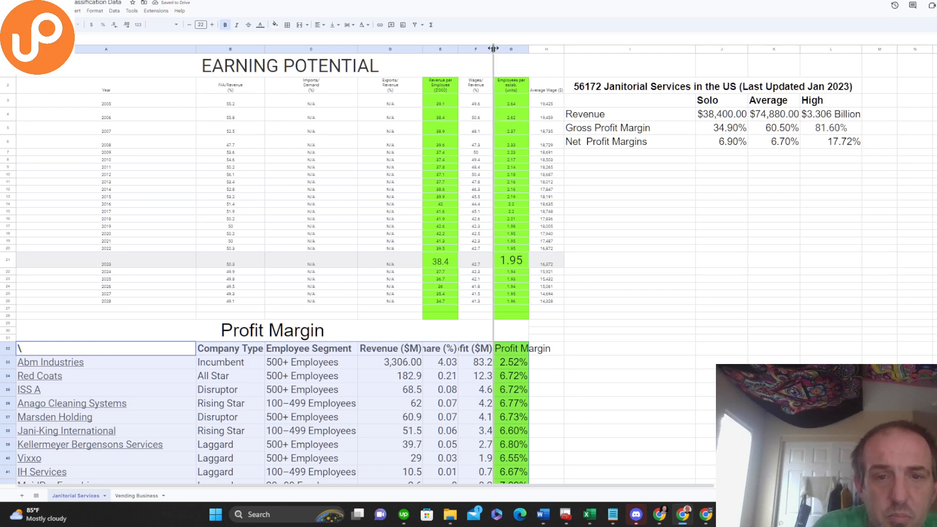
Examine Abm Industries' profit, revenue and profit margin, and review the margins of the other listed competitors
{"action": "left_click", "coordinate": [489, 362]}
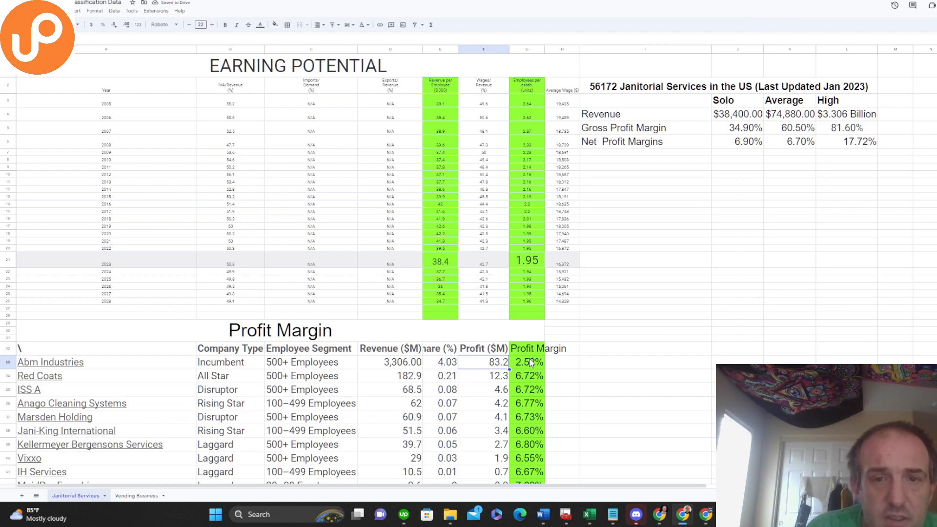
{"action": "left_click", "coordinate": [407, 363]}
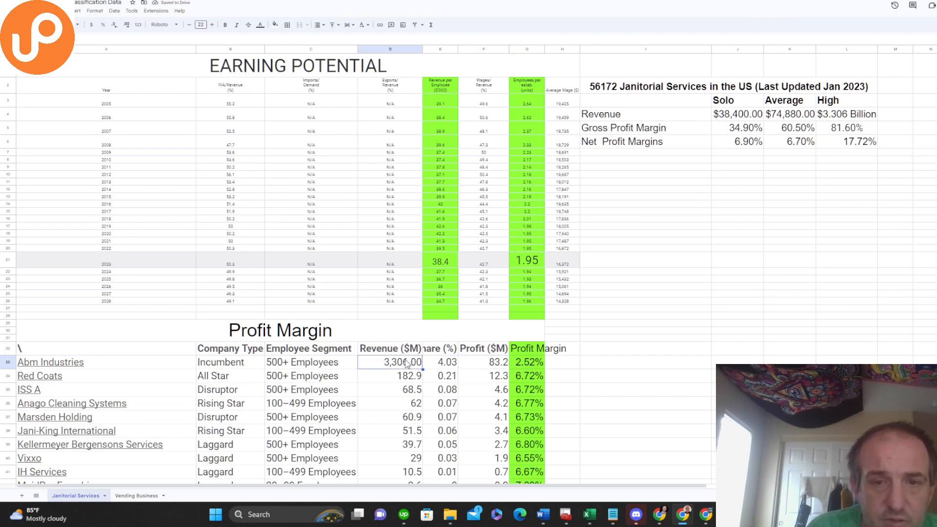
{"action": "left_click", "coordinate": [531, 364]}
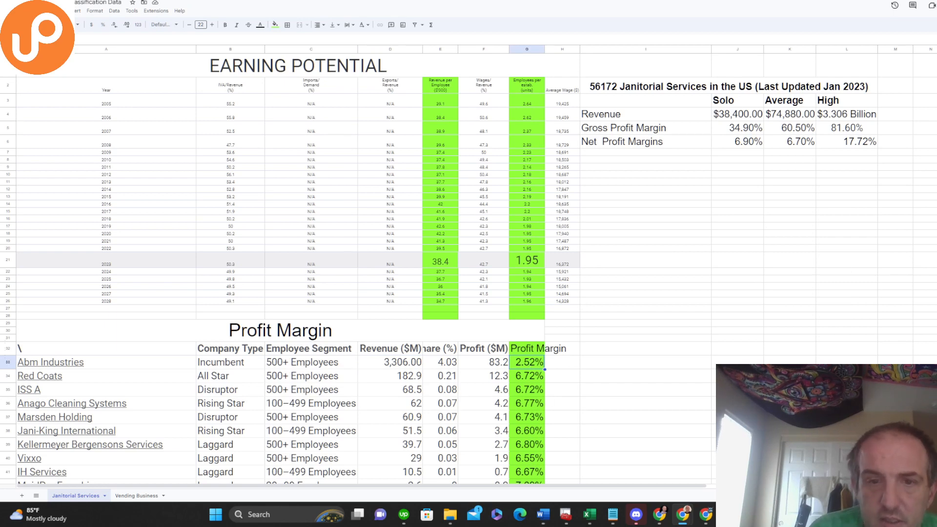
{"action": "scroll", "coordinate": [361, 264], "scroll_direction": "down", "scroll_amount": 3}
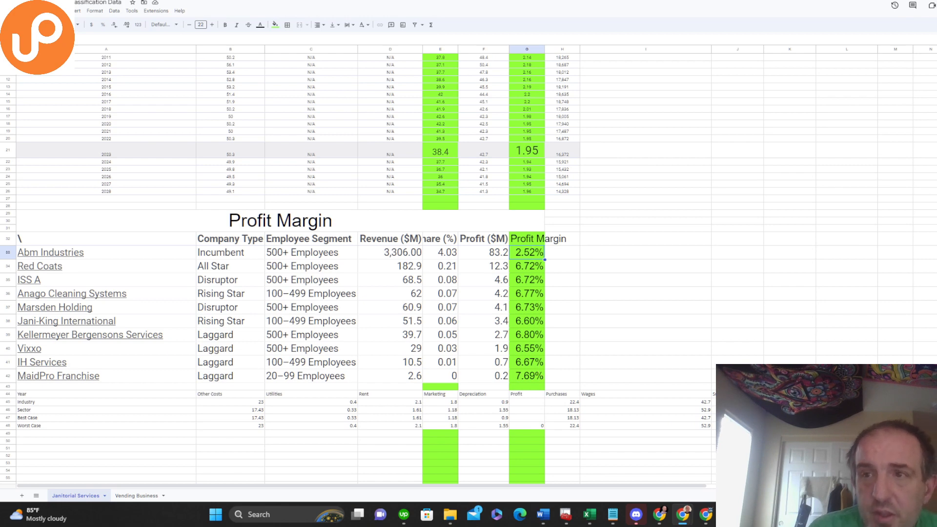
{"action": "scroll", "coordinate": [561, 220], "scroll_direction": "up", "scroll_amount": 3}
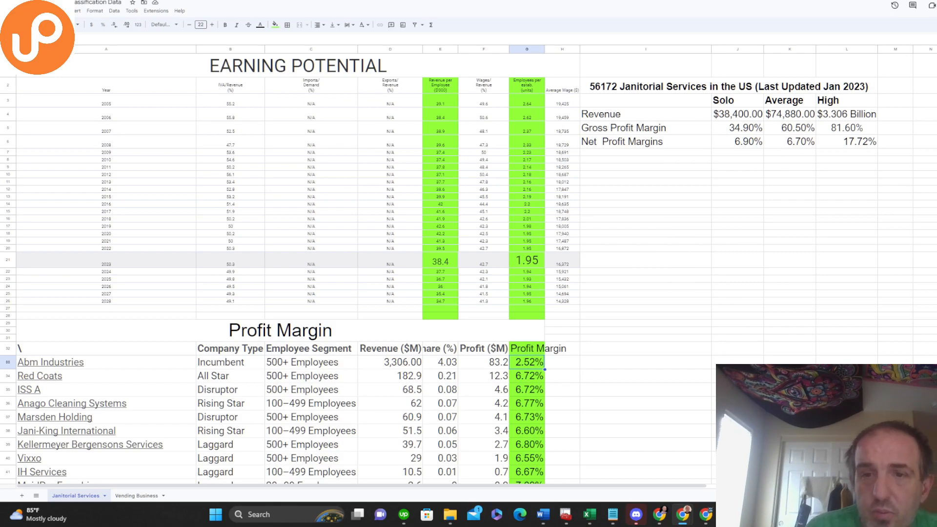
{"action": "scroll", "coordinate": [342, 264], "scroll_direction": "down", "scroll_amount": 7}
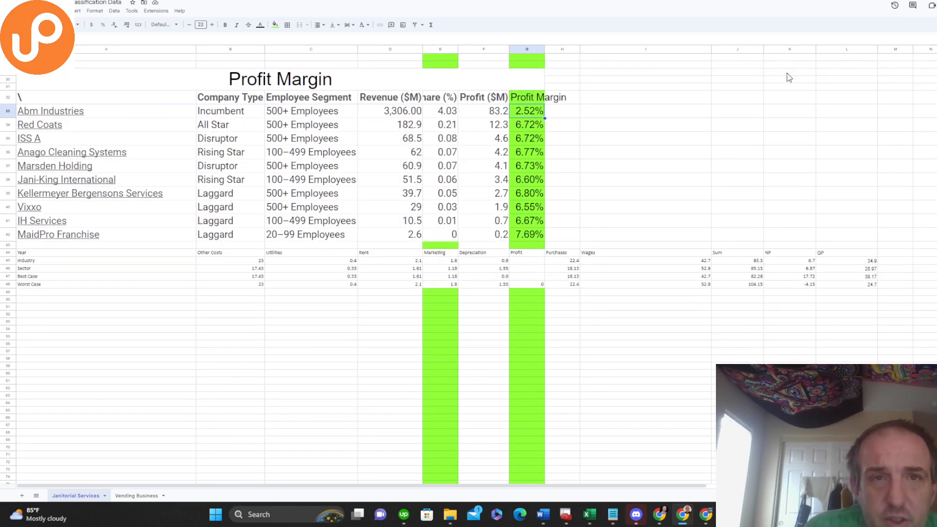
Switch to the IBISWorld Janitorial Services report and highlight the Gross Profit row in the <500k Industry Financial Ratios
{"action": "key", "text": "ctrl+Tab"}
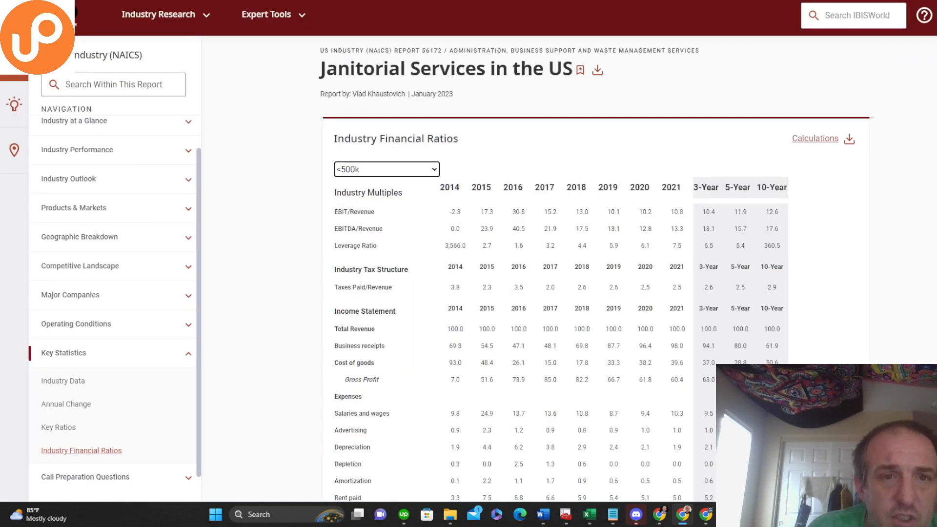
{"action": "left_click", "coordinate": [434, 171]}
{"action": "left_click", "coordinate": [434, 172]}
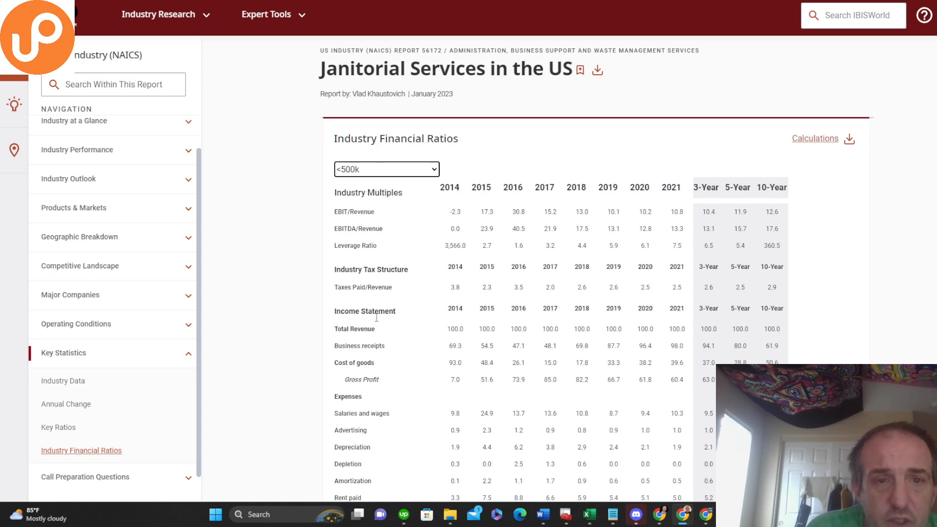
{"action": "left_click_drag", "start_coordinate": [343, 380], "coordinate": [723, 498]}
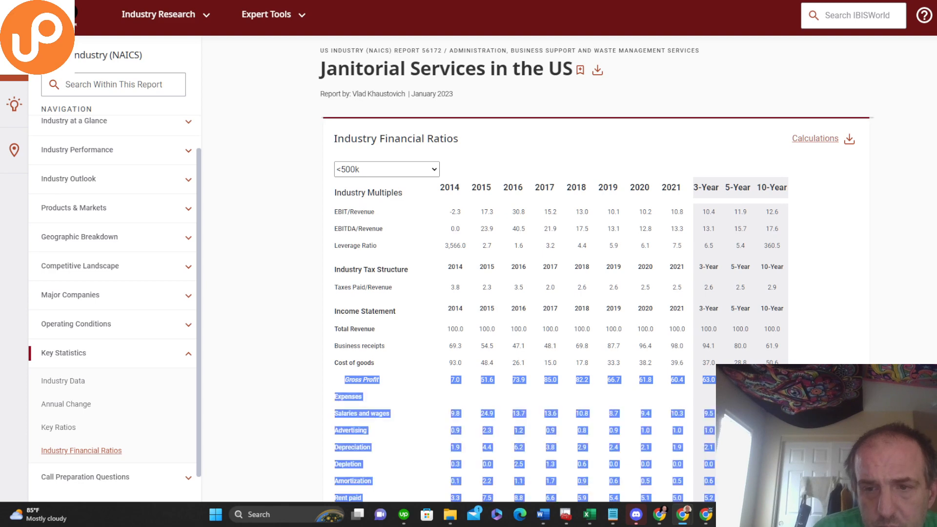
{"action": "left_click", "coordinate": [762, 439]}
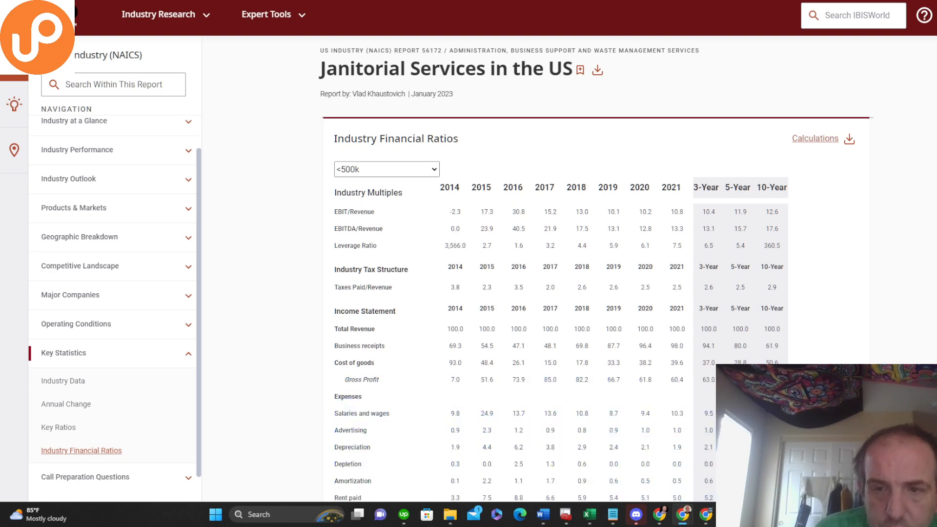
{"action": "left_click_drag", "start_coordinate": [718, 380], "coordinate": [338, 387]}
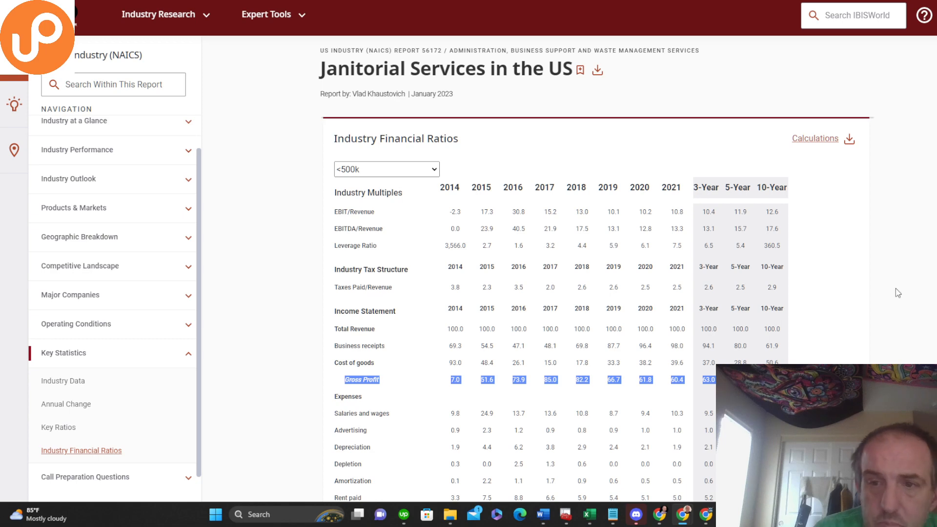
Highlight the Net Income row of the <500k income statement for all years
{"action": "scroll", "coordinate": [596, 308], "scroll_direction": "down", "scroll_amount": 6}
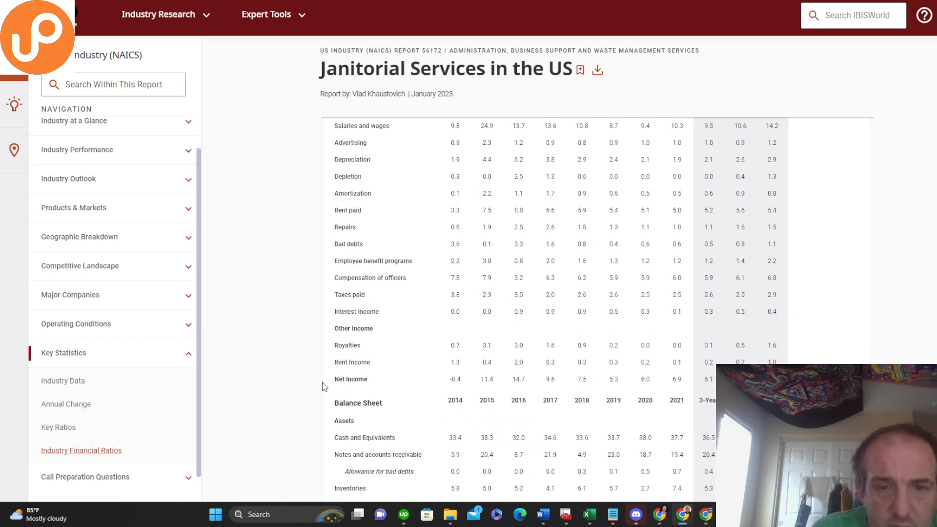
{"action": "left_click", "coordinate": [409, 385], "text": "shift"}
{"action": "left_click", "coordinate": [683, 389]}
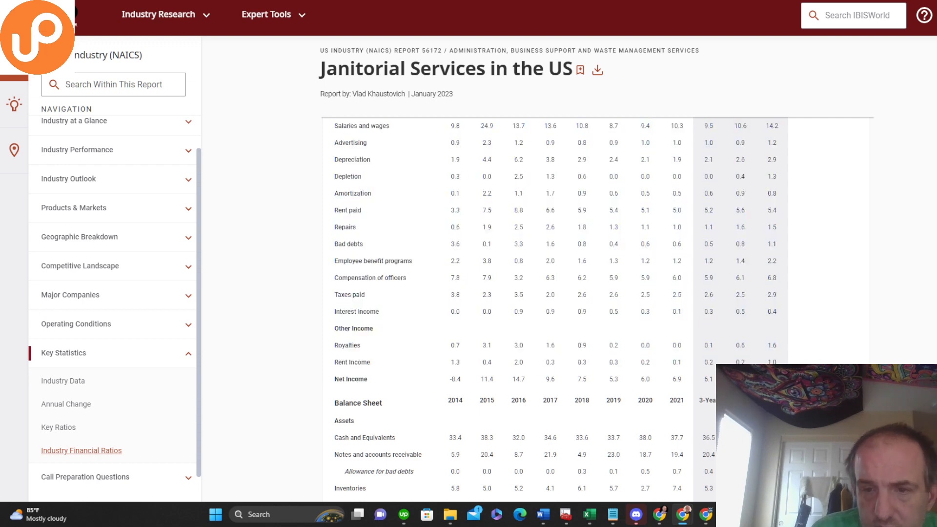
{"action": "left_click_drag", "start_coordinate": [703, 388], "coordinate": [336, 389]}
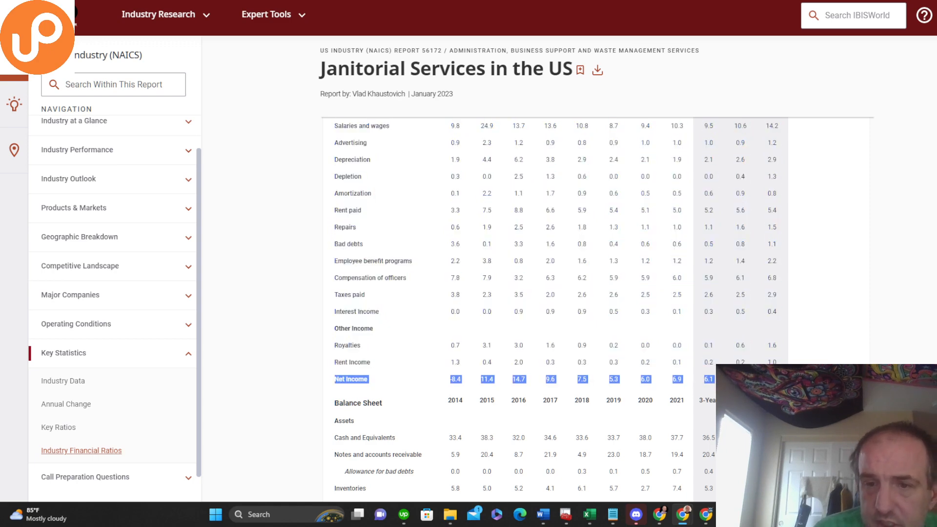
Set the Industry Financial Ratios to All Asset Sizes and review the income statement's gross profit and net income
{"action": "scroll", "coordinate": [596, 293], "scroll_direction": "up", "scroll_amount": 8}
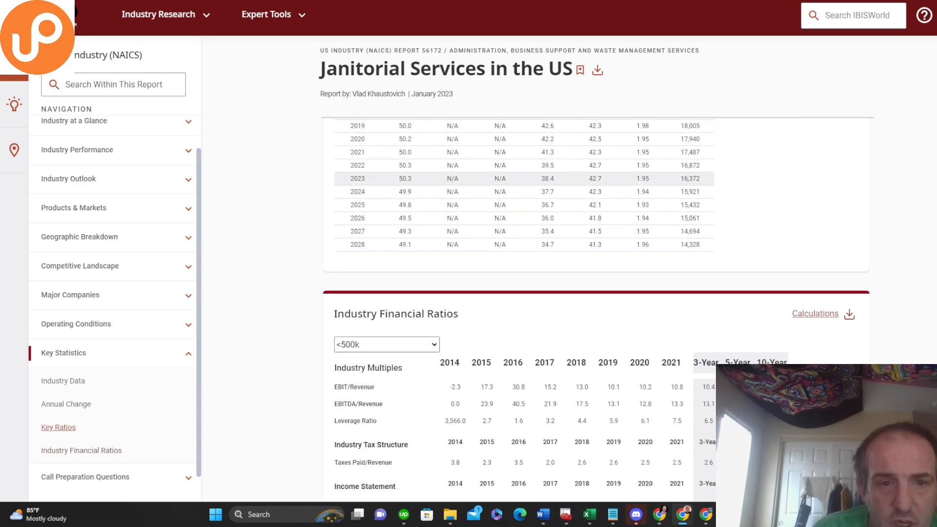
{"action": "scroll", "coordinate": [581, 232], "scroll_direction": "down", "scroll_amount": 2}
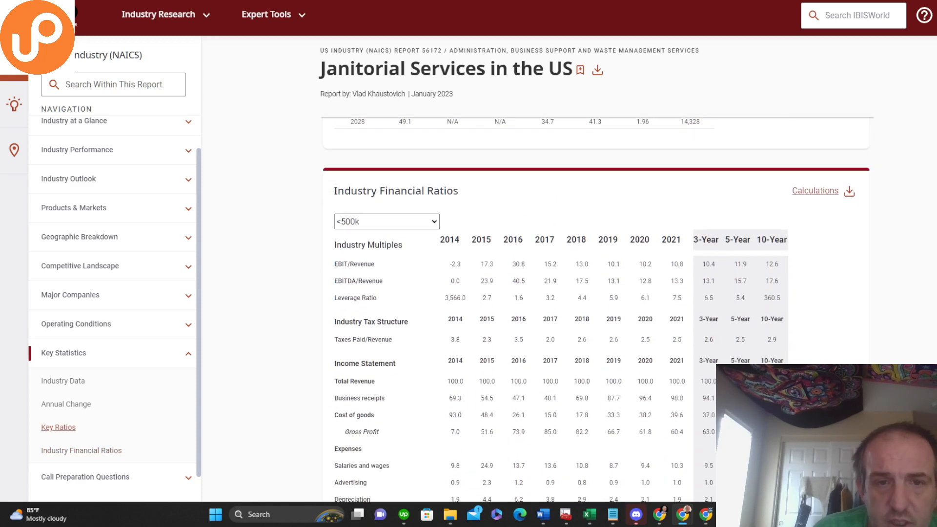
{"action": "left_click", "coordinate": [435, 224]}
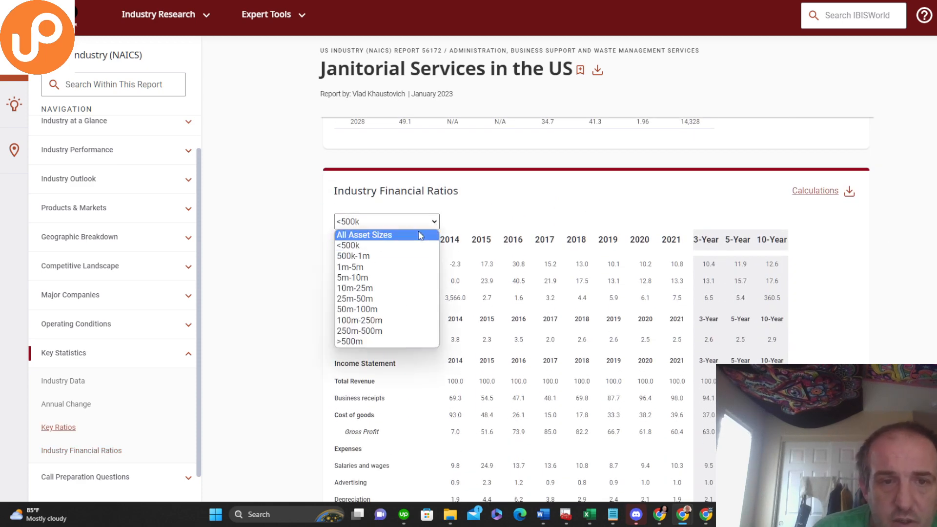
{"action": "left_click", "coordinate": [418, 234]}
{"action": "scroll", "coordinate": [556, 312], "scroll_direction": "down", "scroll_amount": 5}
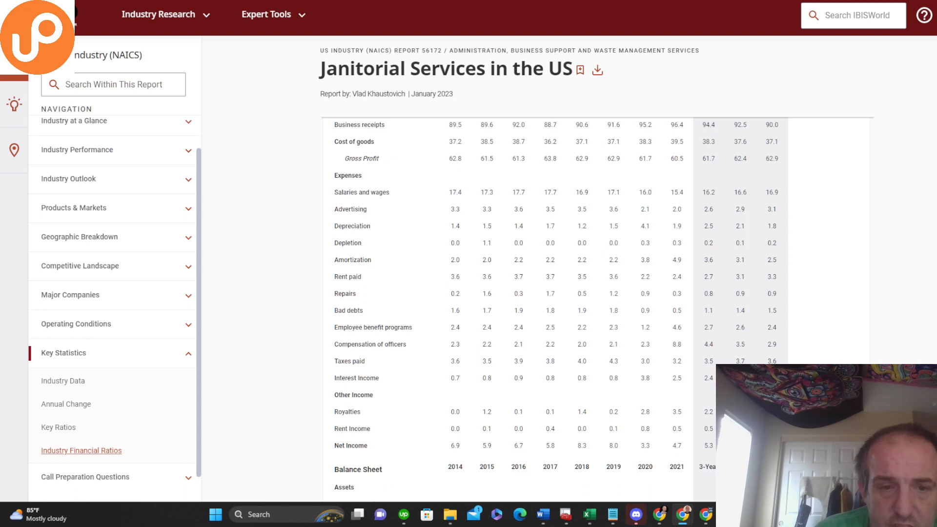
{"action": "scroll", "coordinate": [557, 302], "scroll_direction": "up", "scroll_amount": 3}
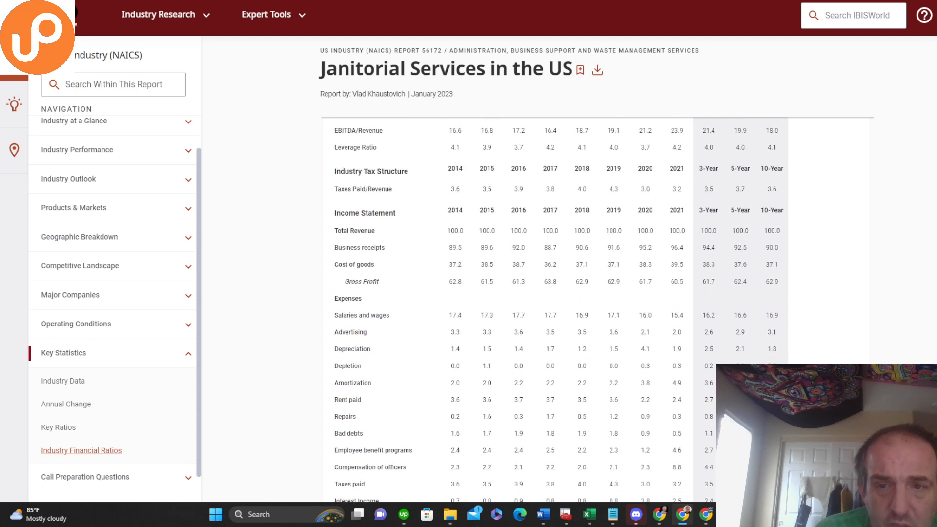
Set the Industry Financial Ratios to 500k-1m, review the income statement and highlight the 2021 and 3-Year Gross Profit values
{"action": "scroll", "coordinate": [428, 237], "scroll_direction": "up", "scroll_amount": 3}
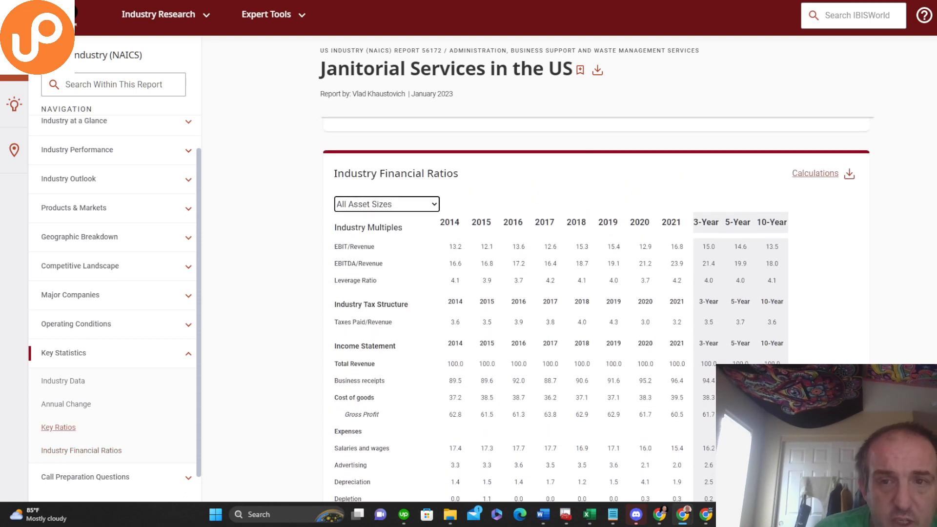
{"action": "left_click", "coordinate": [433, 207]}
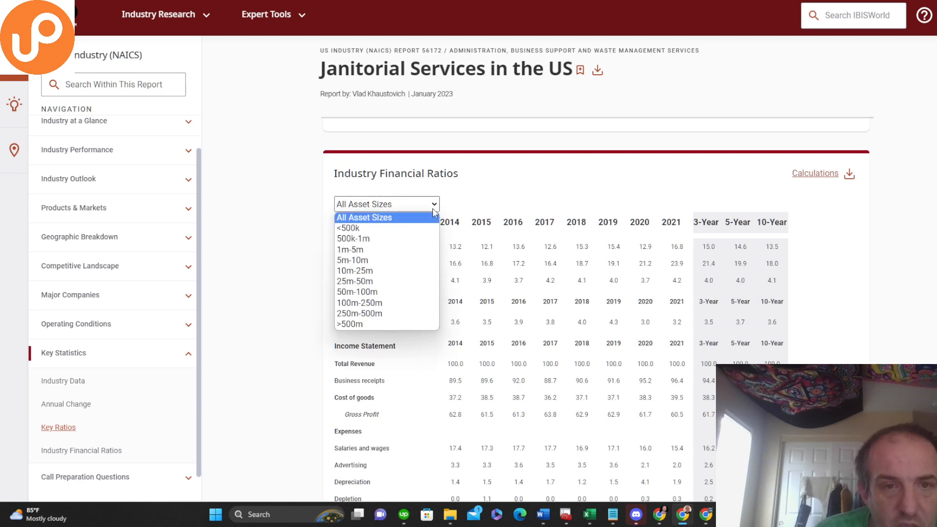
{"action": "left_click", "coordinate": [387, 239]}
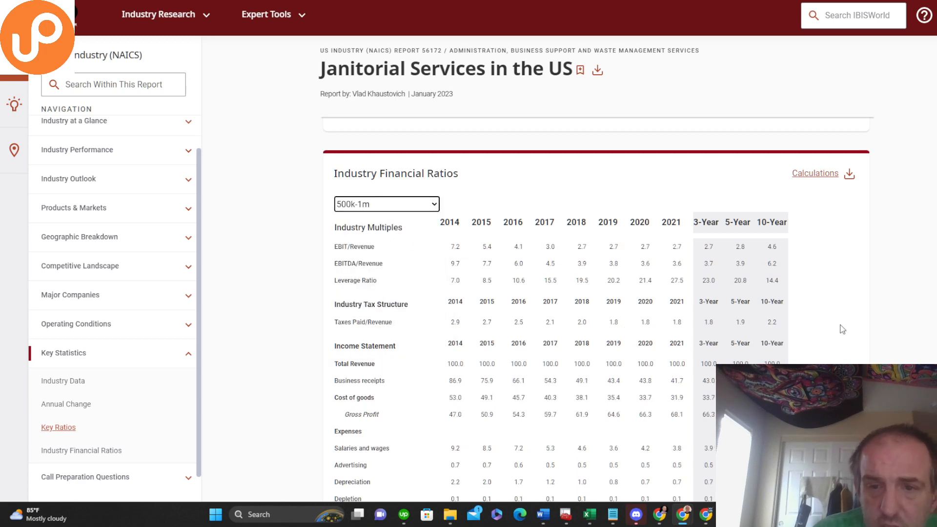
{"action": "scroll", "coordinate": [557, 313], "scroll_direction": "down", "scroll_amount": 5}
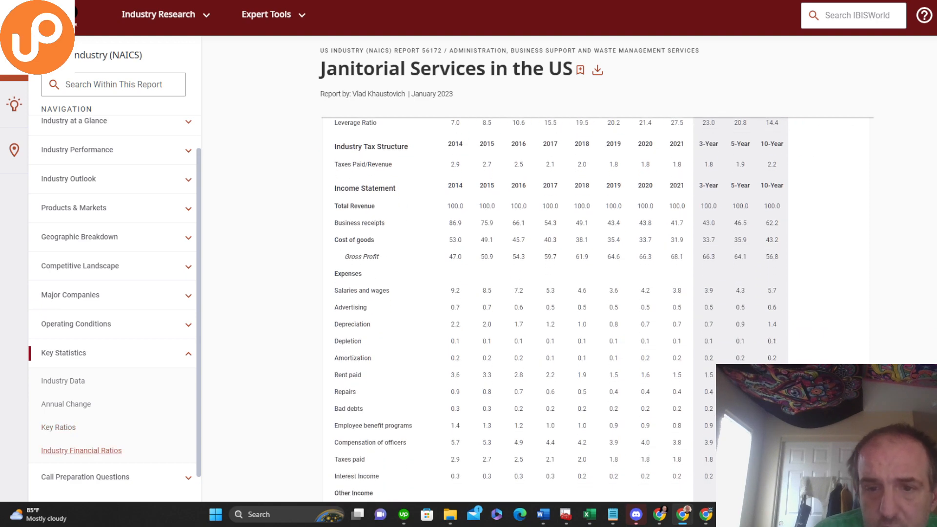
{"action": "scroll", "coordinate": [557, 312], "scroll_direction": "down", "scroll_amount": 1}
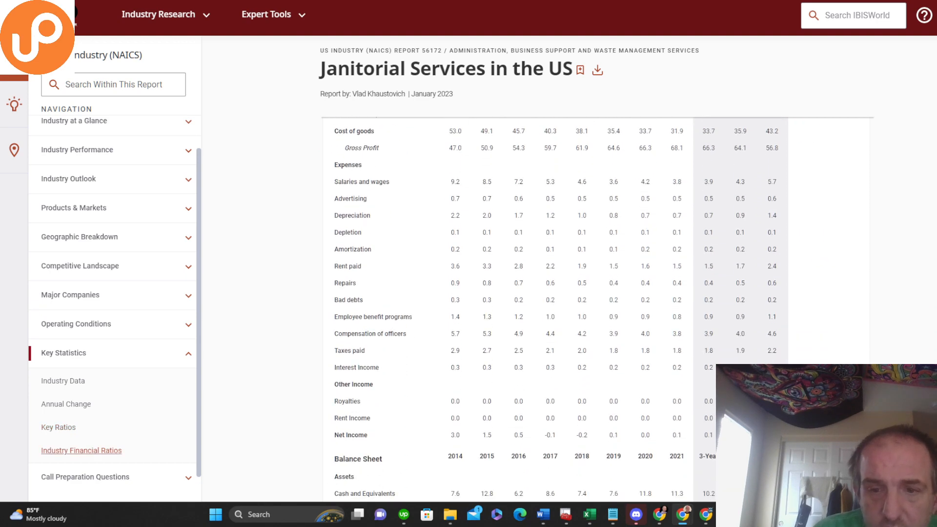
{"action": "scroll", "coordinate": [557, 313], "scroll_direction": "up", "scroll_amount": 1}
{"action": "scroll", "coordinate": [557, 313], "scroll_direction": "down", "scroll_amount": 2}
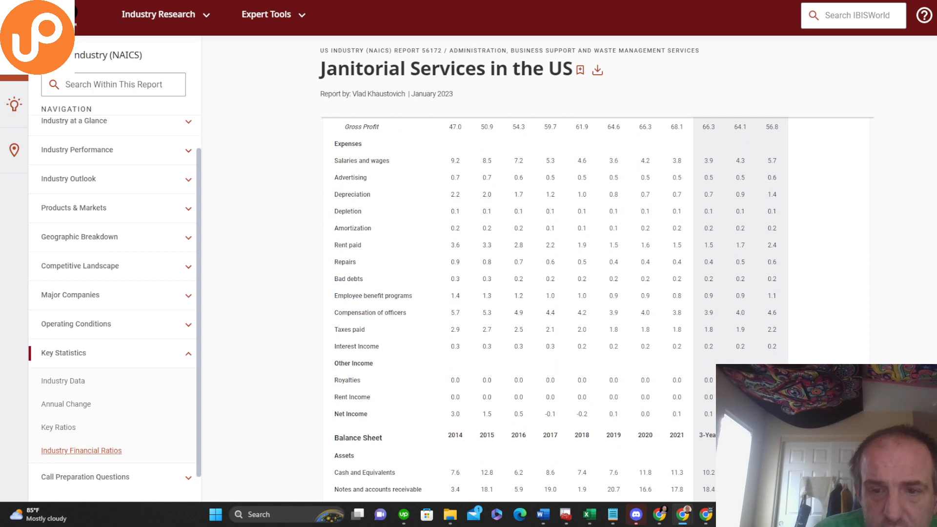
{"action": "scroll", "coordinate": [556, 313], "scroll_direction": "up", "scroll_amount": 1}
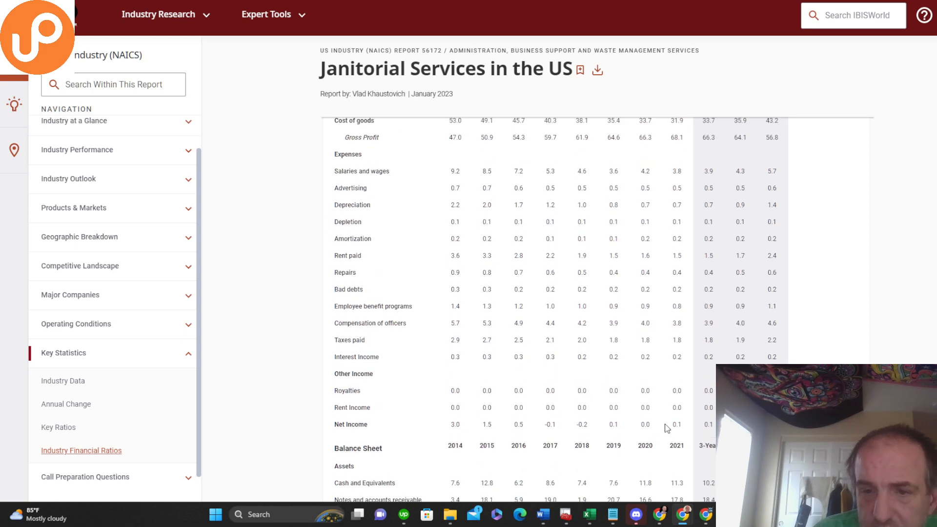
{"action": "scroll", "coordinate": [556, 312], "scroll_direction": "up", "scroll_amount": 3}
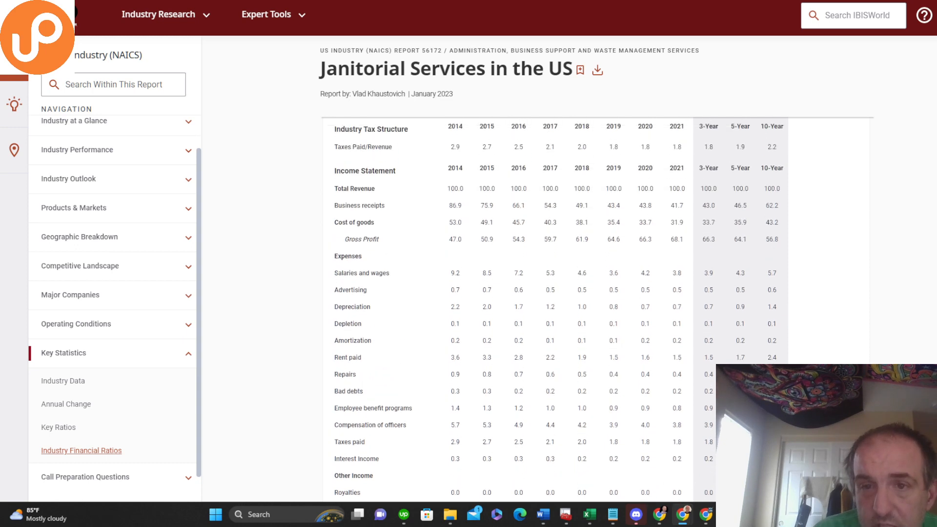
{"action": "left_click_drag", "start_coordinate": [668, 276], "coordinate": [716, 277]}
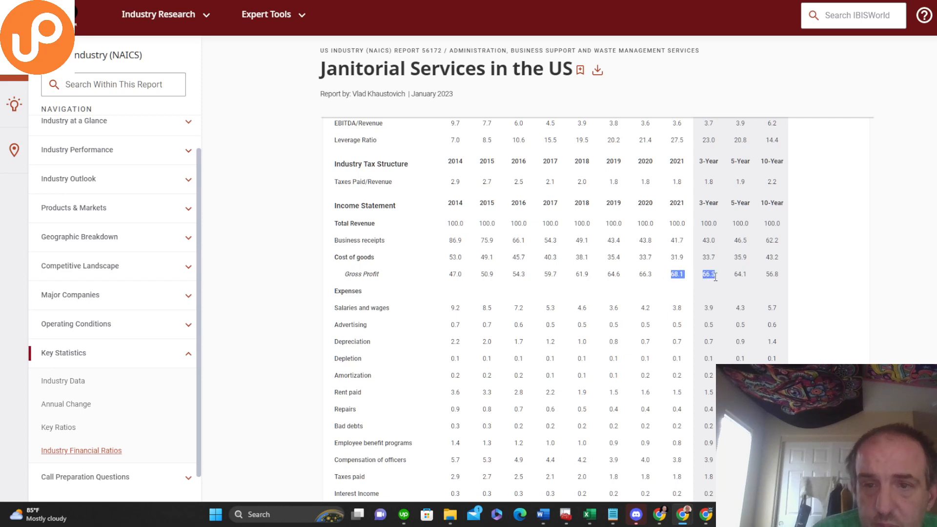
Set the Industry Financial Ratios to 1m-5m and highlight the 2021 Gross Profit value
{"action": "scroll", "coordinate": [557, 293], "scroll_direction": "up", "scroll_amount": 4}
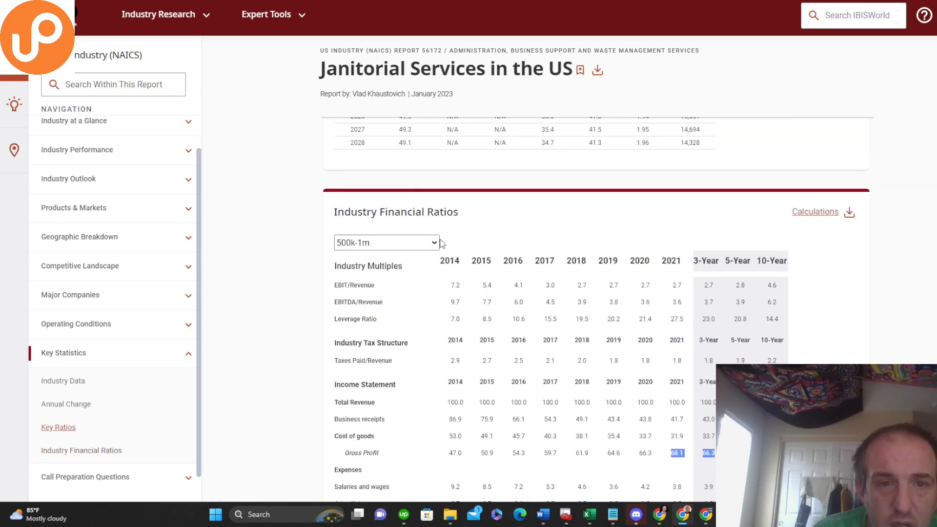
{"action": "left_click", "coordinate": [435, 243]}
{"action": "left_click", "coordinate": [405, 289]}
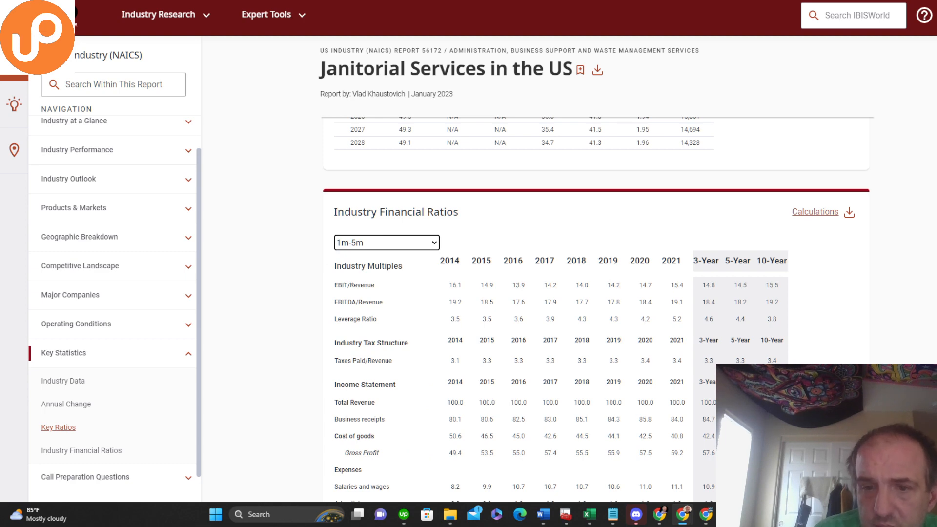
{"action": "scroll", "coordinate": [745, 344], "scroll_direction": "down", "scroll_amount": 2}
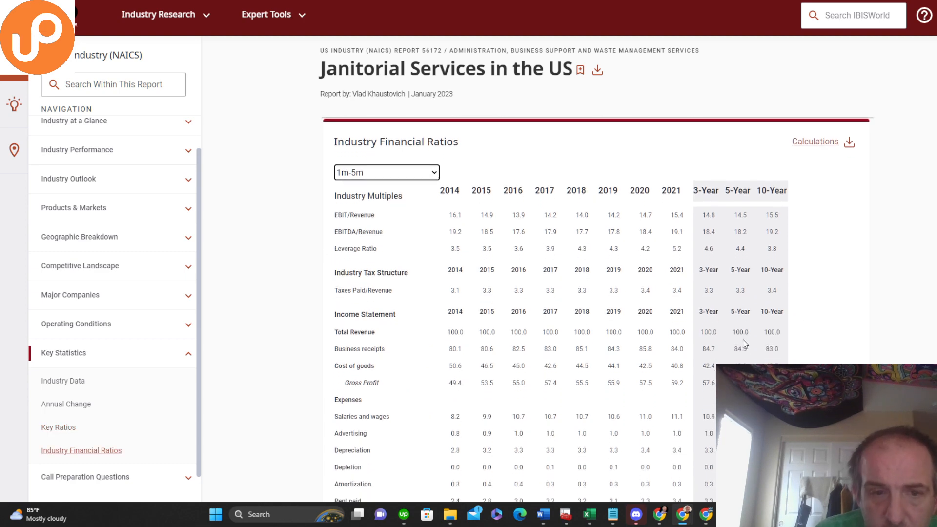
{"action": "left_click_drag", "start_coordinate": [670, 391], "coordinate": [701, 391]}
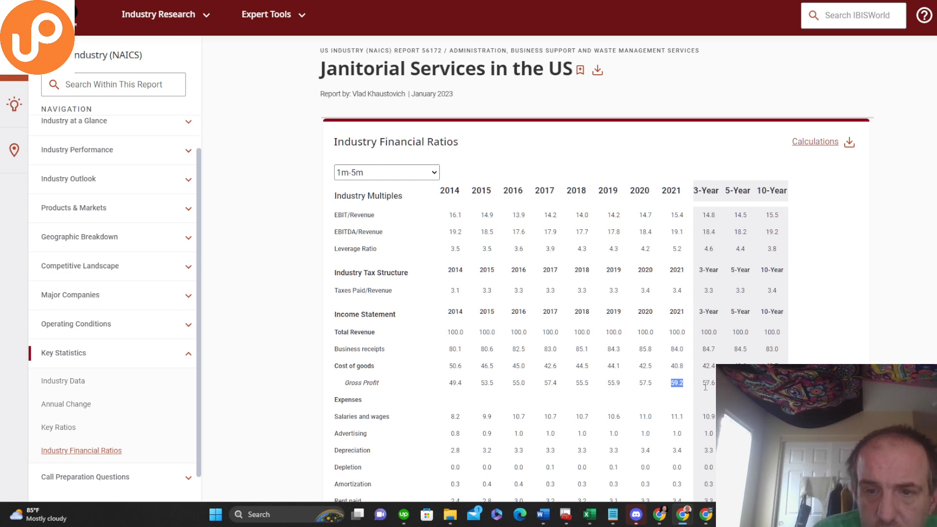
Examine the 2021 Net Income in the 1m-5m income statement
{"action": "scroll", "coordinate": [556, 308], "scroll_direction": "down", "scroll_amount": 5}
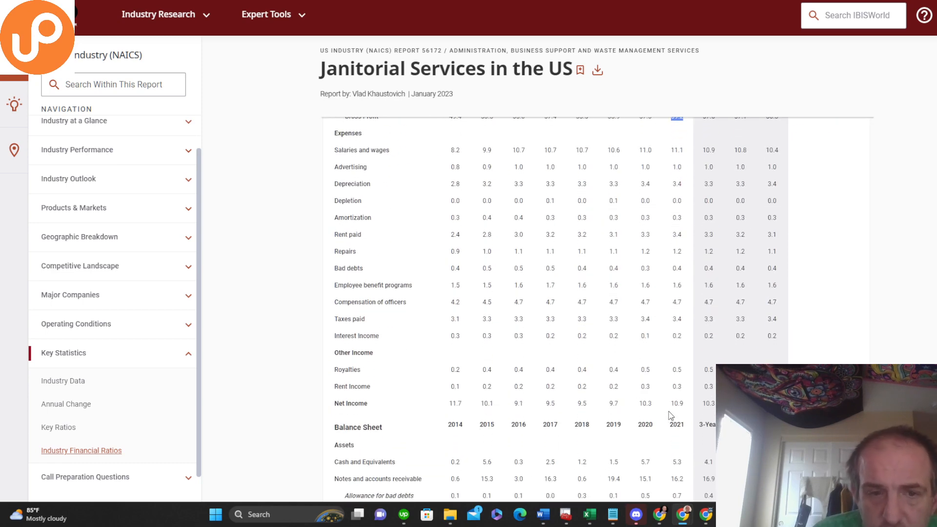
{"action": "left_click_drag", "start_coordinate": [671, 405], "coordinate": [703, 494]}
{"action": "left_click", "coordinate": [703, 494]}
Look over the available asset size options of the Industry Financial Ratios and review the 1m-5m income statement again
{"action": "scroll", "coordinate": [703, 494], "scroll_direction": "up", "scroll_amount": 5}
{"action": "scroll", "coordinate": [469, 342], "scroll_direction": "up", "scroll_amount": 5}
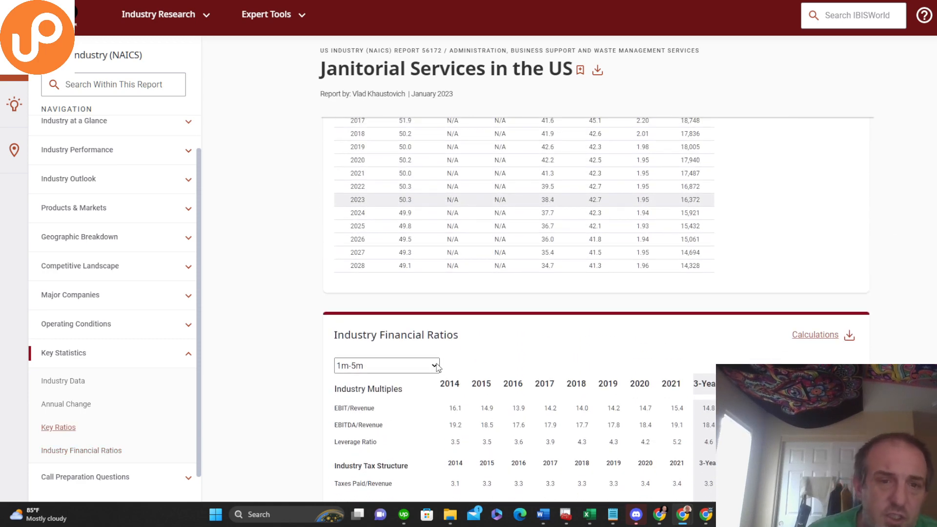
{"action": "left_click", "coordinate": [434, 366]}
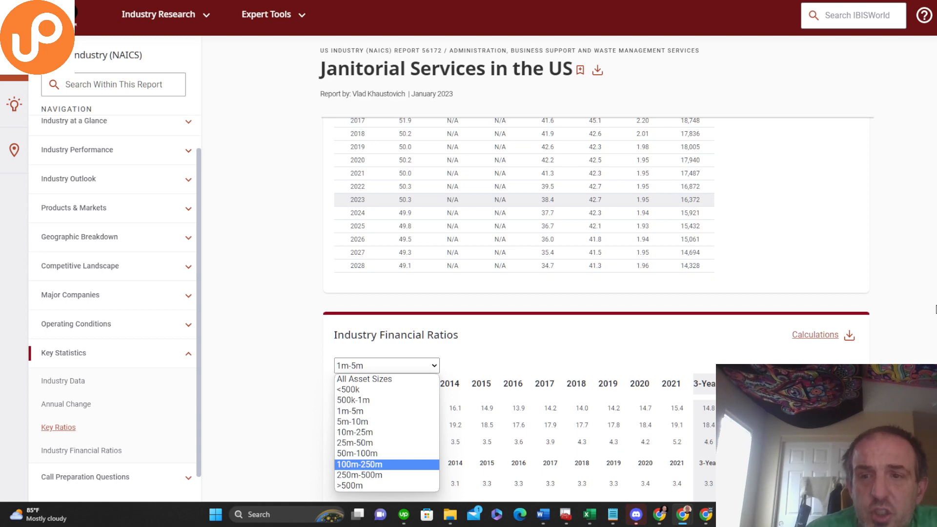
{"action": "scroll", "coordinate": [936, 309], "scroll_direction": "down", "scroll_amount": 5}
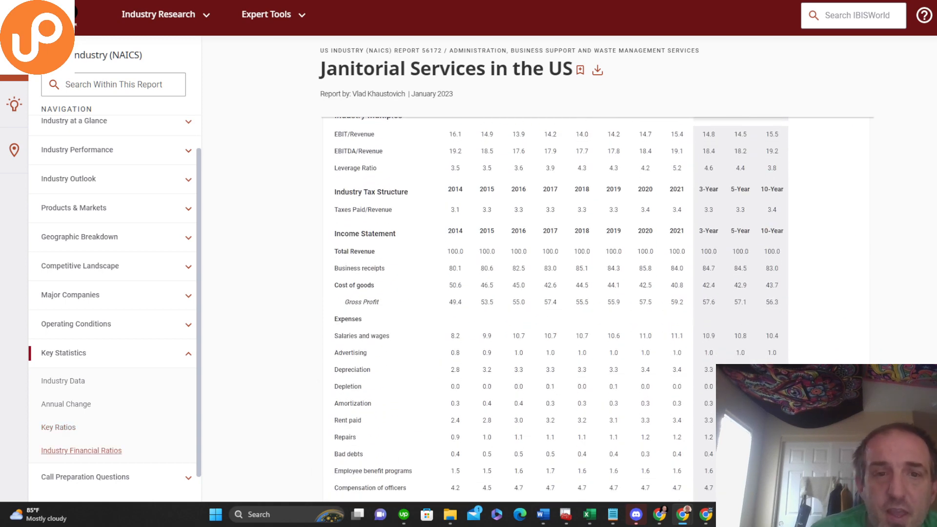
{"action": "scroll", "coordinate": [596, 308], "scroll_direction": "up", "scroll_amount": 6}
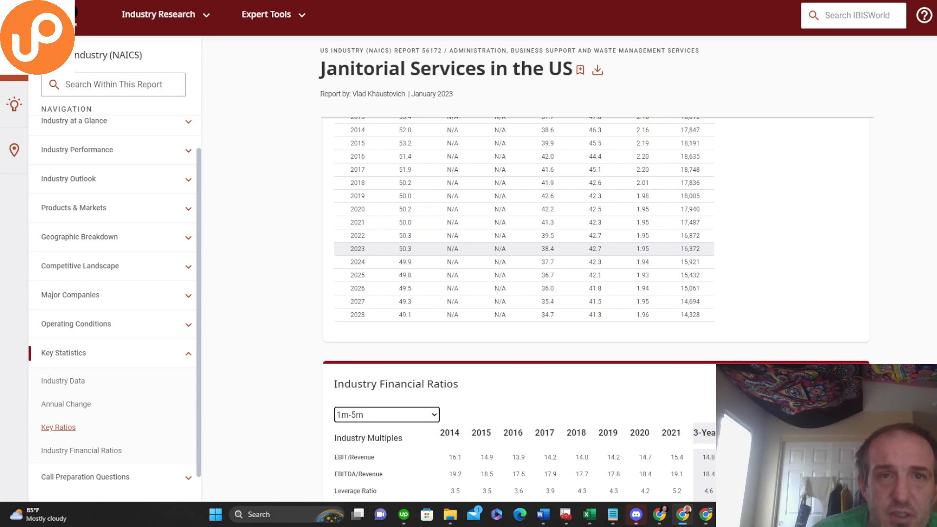
Switch to the Google Sheets summary and review the Solo, Average and High gross and net profit margins
{"action": "key", "text": "ctrl+Tab"}
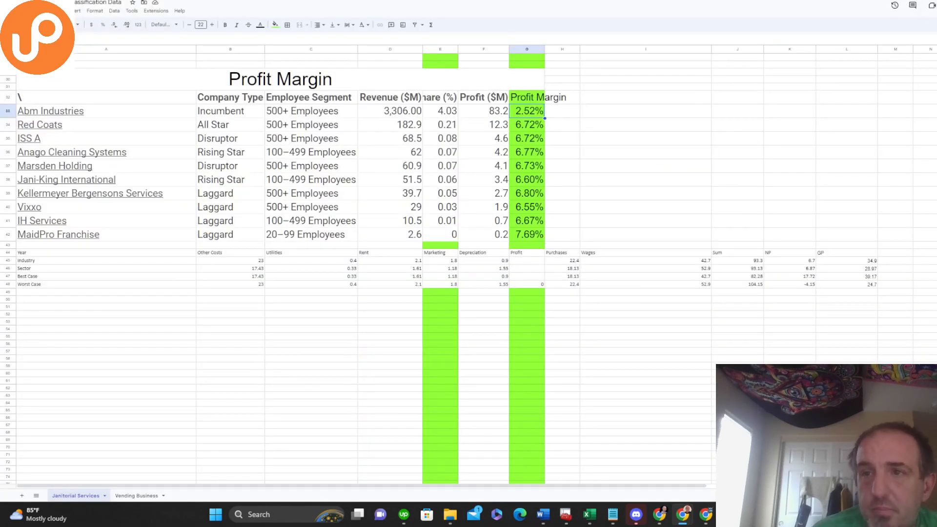
{"action": "scroll", "coordinate": [744, 132], "scroll_direction": "up", "scroll_amount": 5}
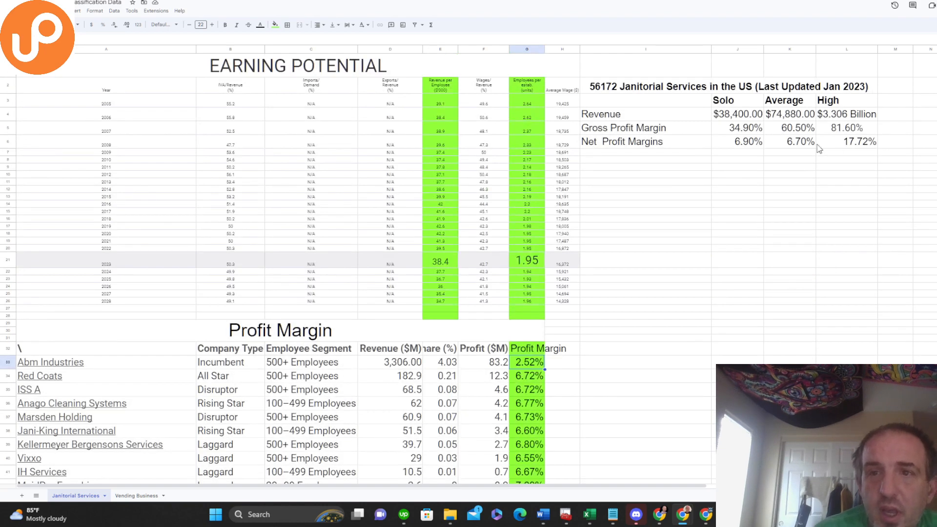
{"action": "left_click", "coordinate": [744, 132]}
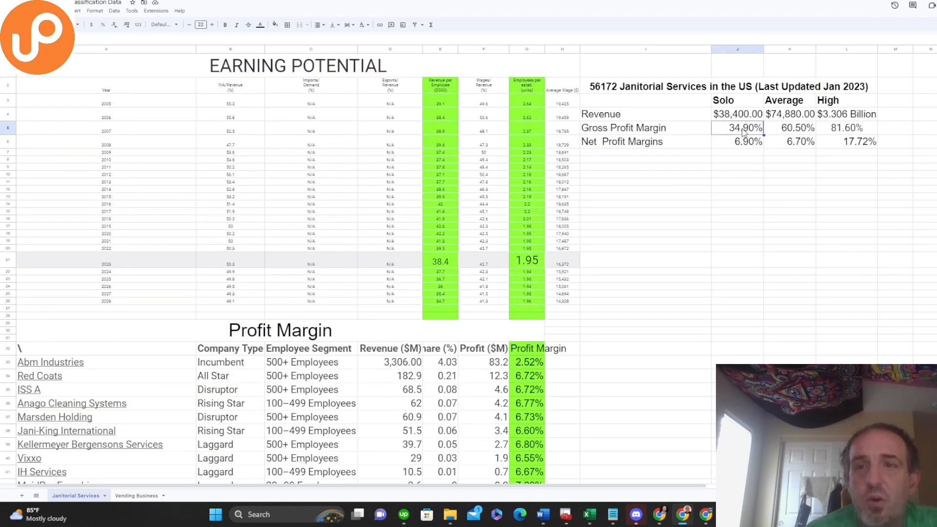
{"action": "left_click", "coordinate": [846, 130]}
{"action": "left_click", "coordinate": [793, 141]}
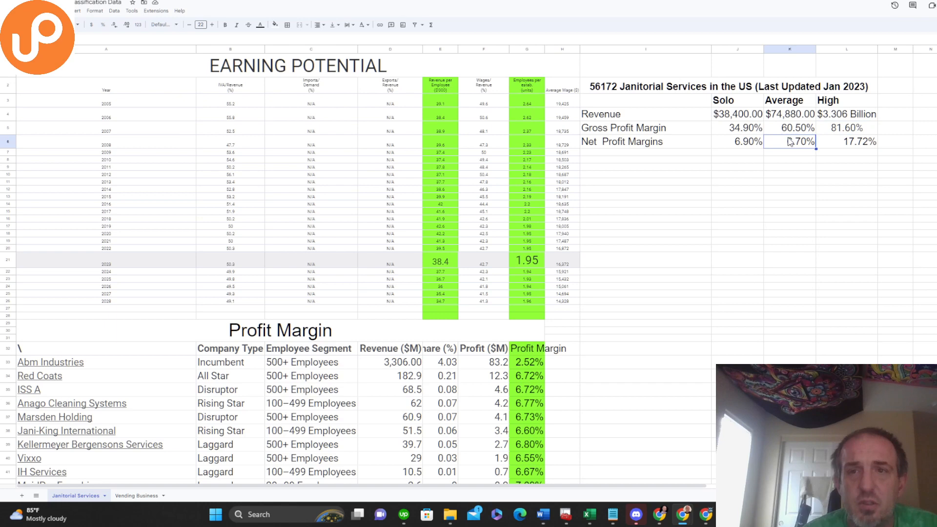
{"action": "left_click", "coordinate": [751, 133]}
{"action": "left_click", "coordinate": [862, 145], "text": "shift"}
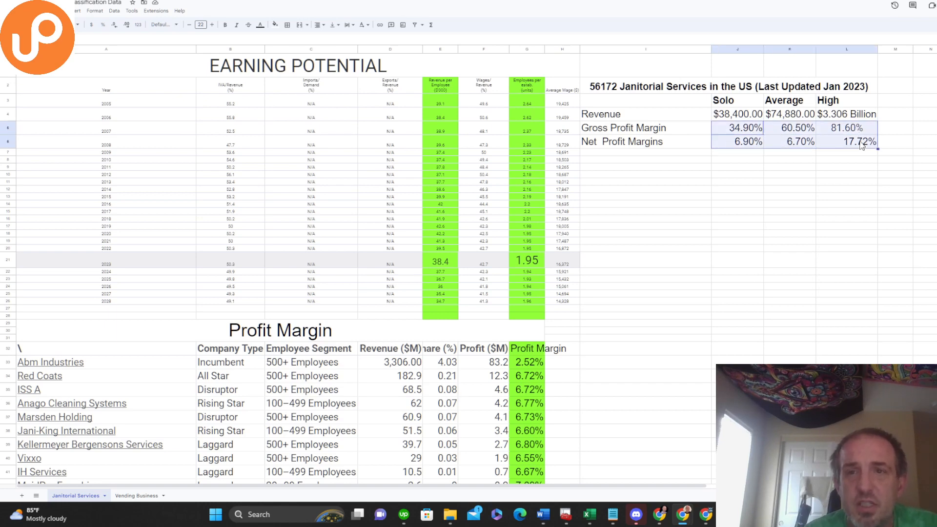
{"action": "left_click", "coordinate": [833, 128]}
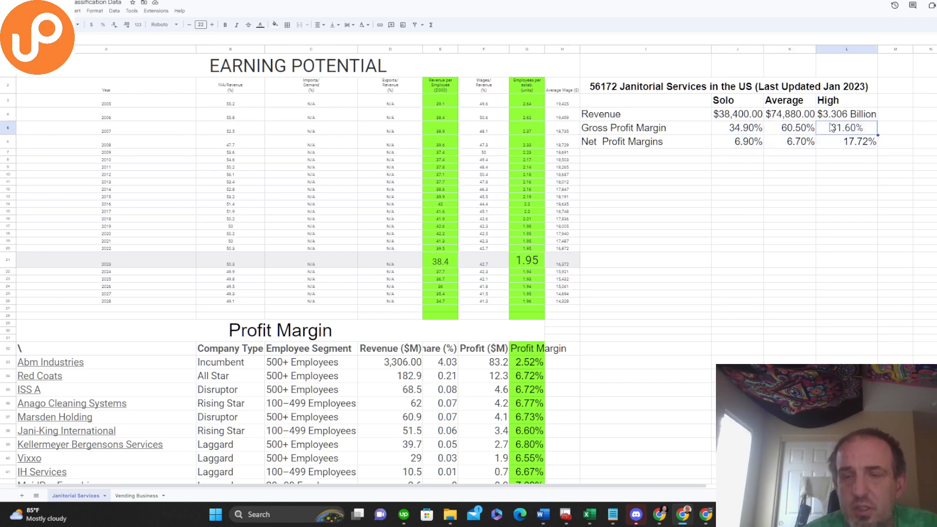
{"action": "left_click", "coordinate": [741, 132]}
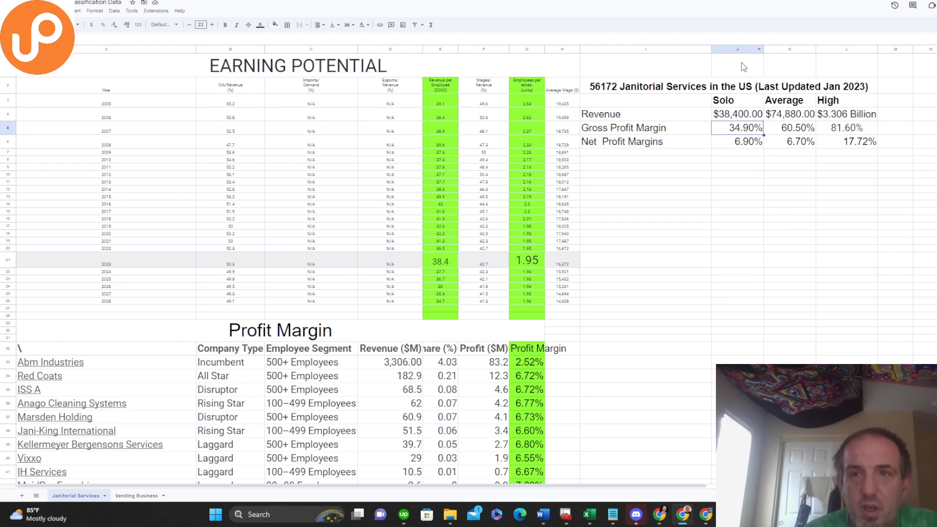
{"action": "left_click", "coordinate": [415, 0]}
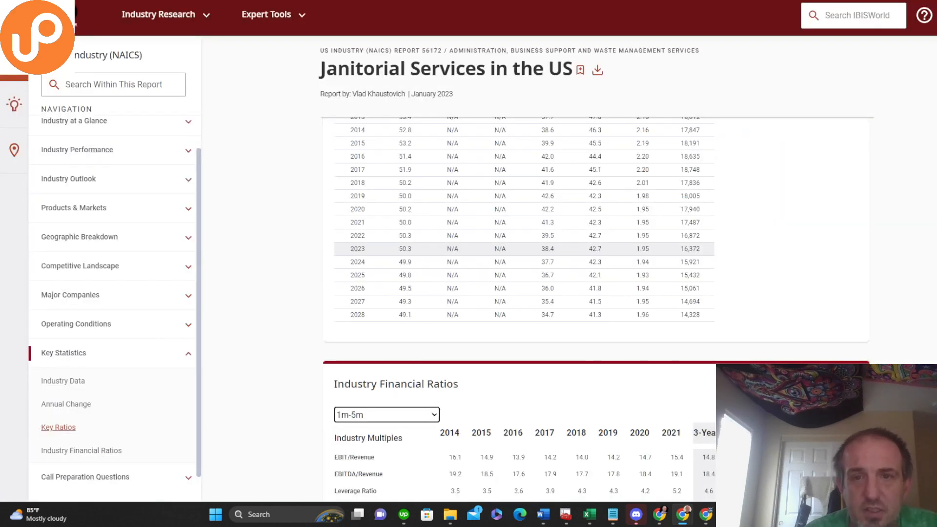
{"action": "left_click", "coordinate": [415, 0]}
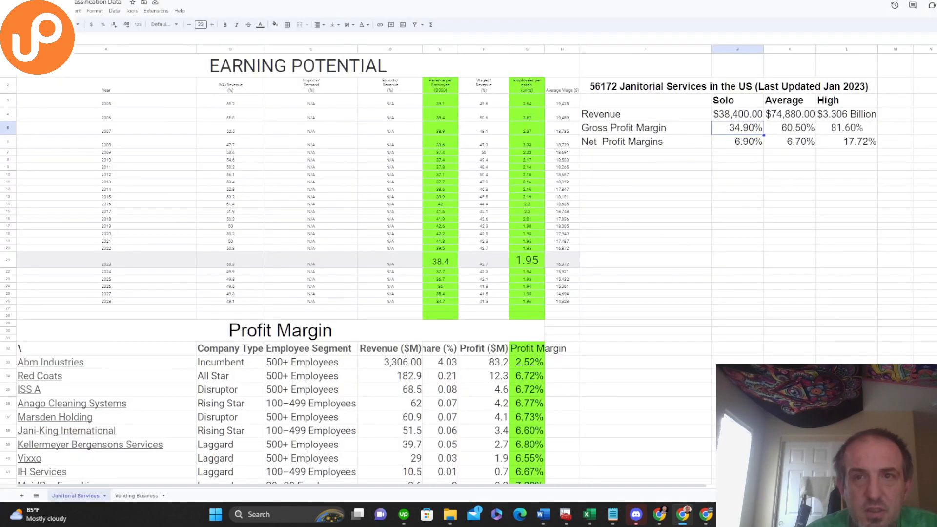
Set the High Gross Profit Margin in the janitorial services summary to 60.5%
{"action": "left_click", "coordinate": [847, 130]}
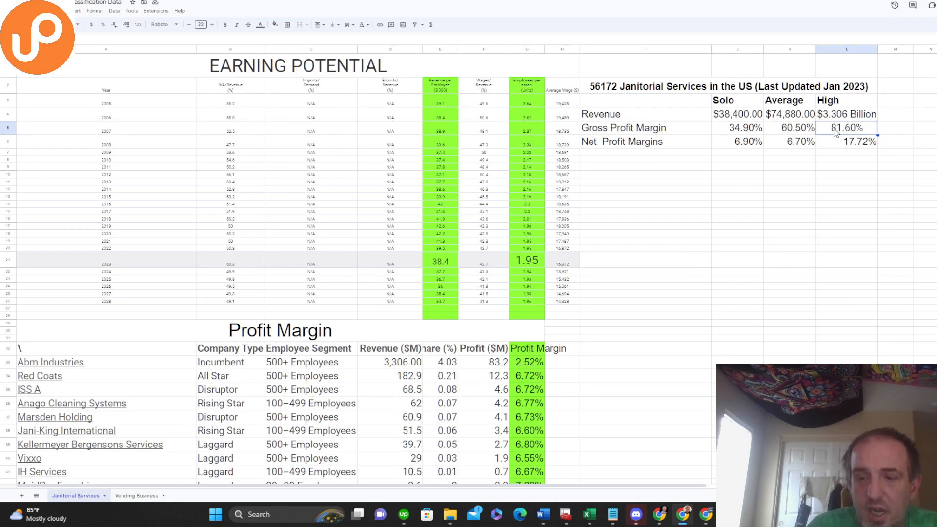
{"action": "type", "text": "50"}
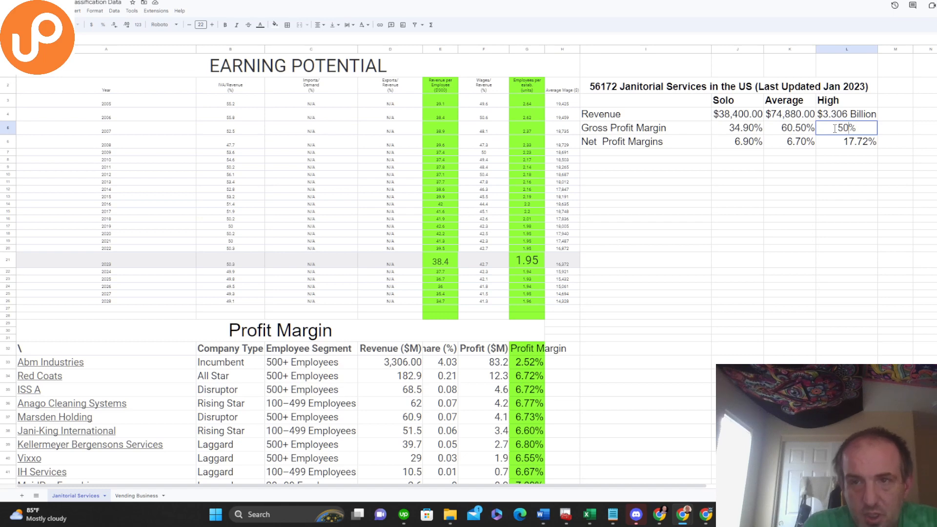
{"action": "key", "text": "BackSpace"}
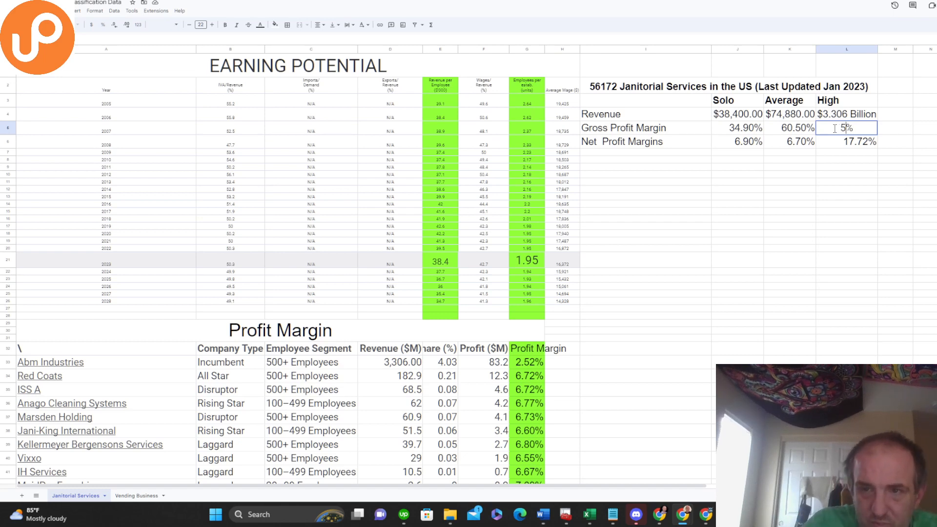
{"action": "key", "text": "BackSpace"}
{"action": "type", "text": "6."}
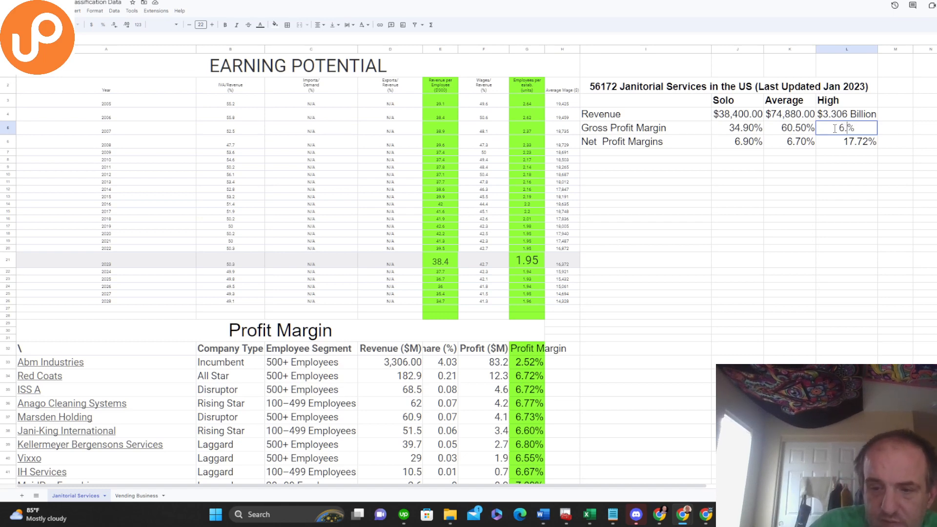
{"action": "key", "text": "BackSpace"}
{"action": "type", "text": "0"}
{"action": "type", "text": ".5"}
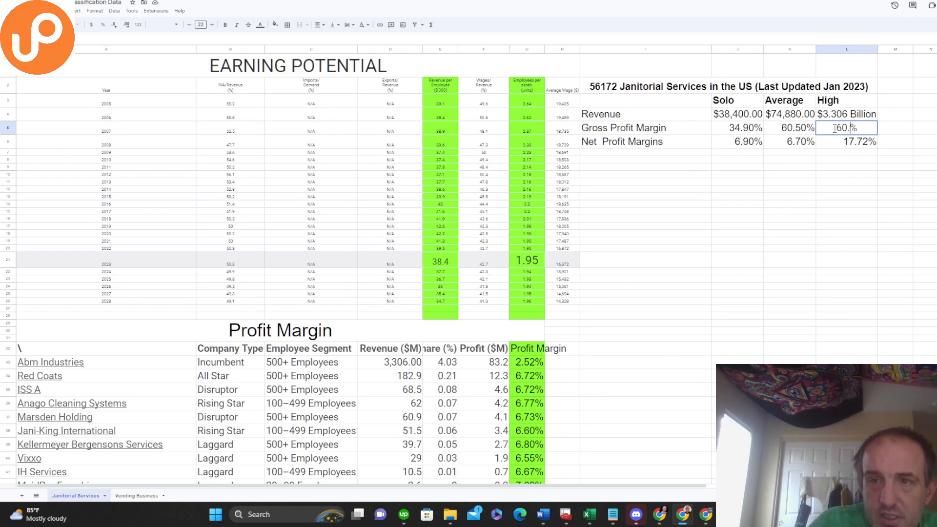
Set the Average Gross Profit Margin in the janitorial services summary to 50%
{"action": "right_click", "coordinate": [808, 134]}
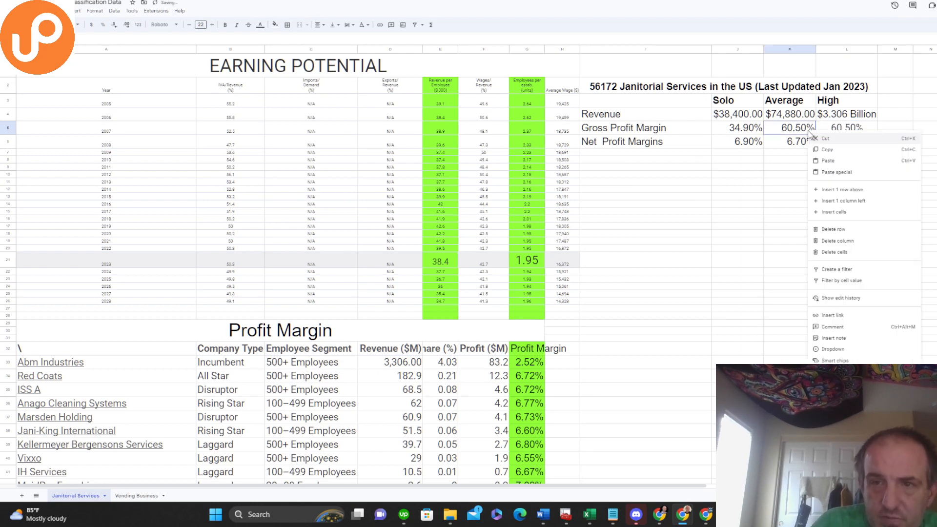
{"action": "left_click", "coordinate": [806, 129]}
{"action": "double_click", "coordinate": [806, 129]}
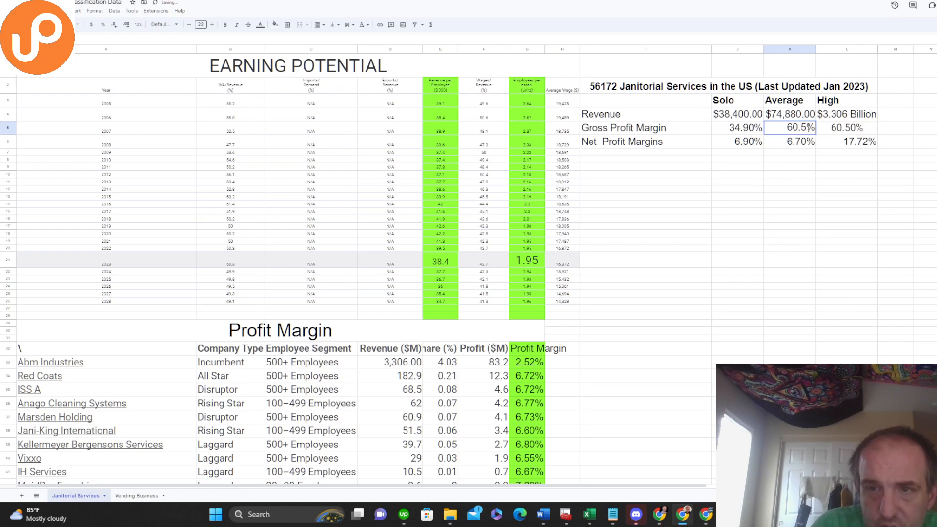
{"action": "left_click_drag", "start_coordinate": [806, 129], "coordinate": [767, 136]}
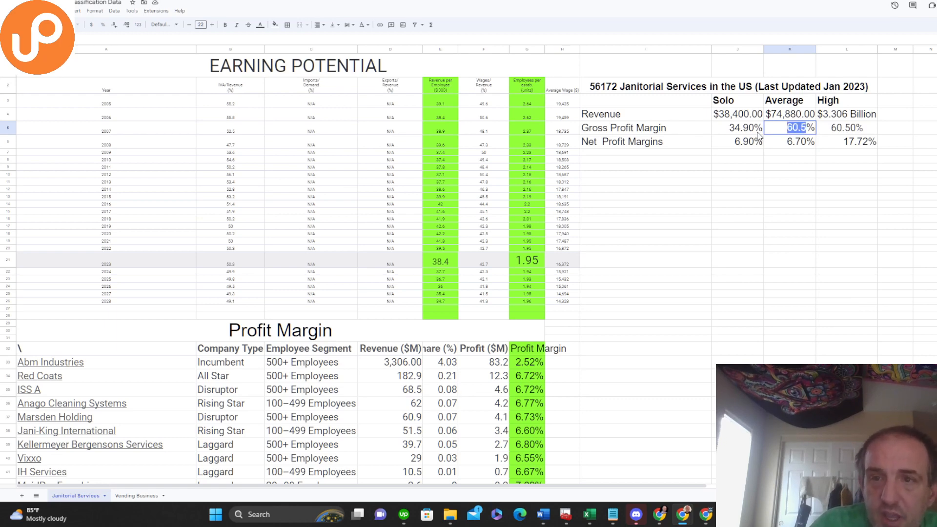
{"action": "type", "text": "50"}
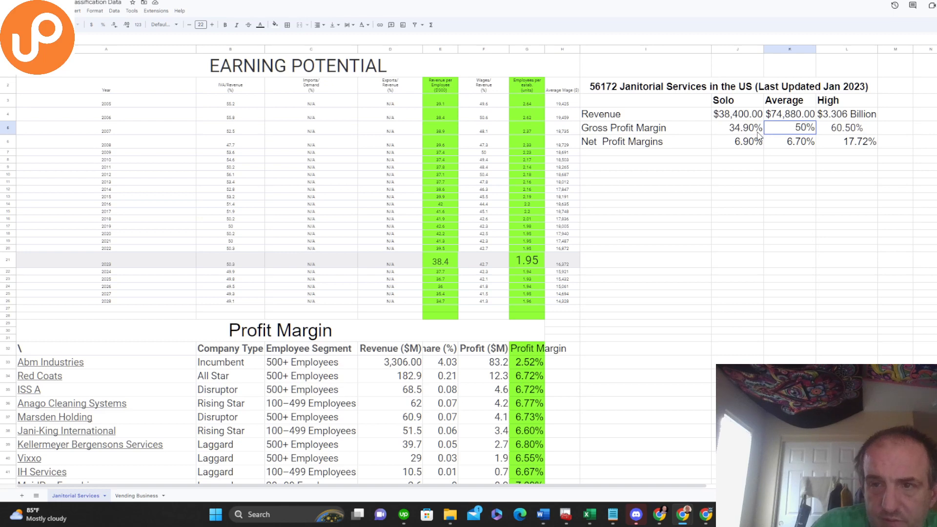
{"action": "left_click", "coordinate": [782, 167]}
{"action": "left_click", "coordinate": [616, 131]}
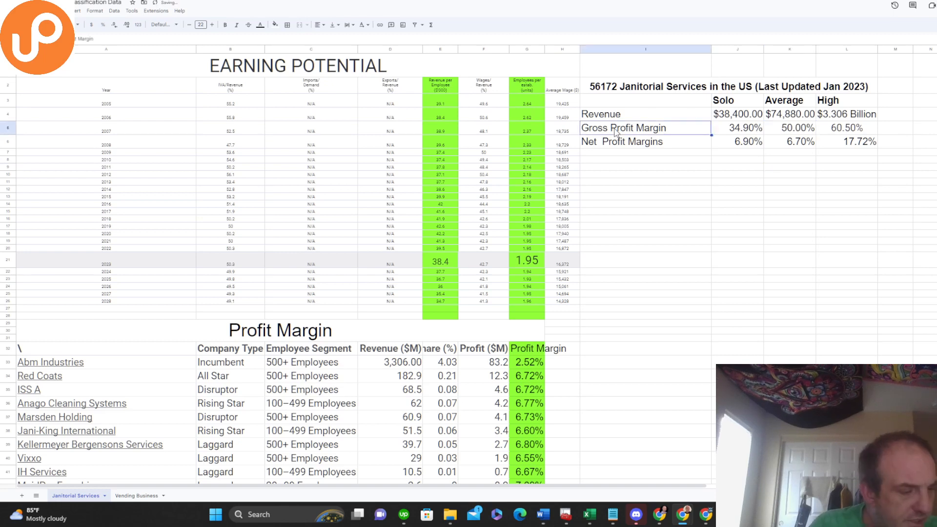
Fill the Solo, Average and High Gross Profit Margin cells in the janitorial services summary with red
{"action": "left_click", "coordinate": [788, 130]}
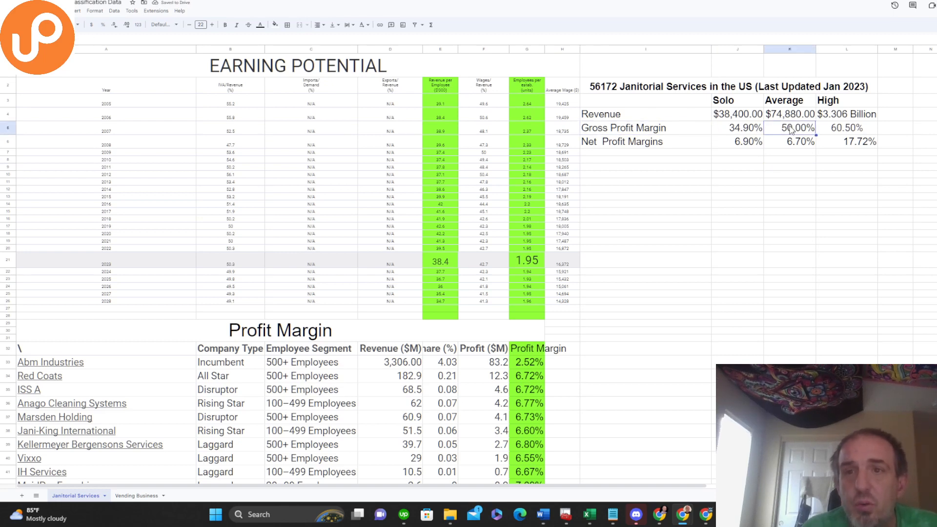
{"action": "left_click", "coordinate": [734, 136]}
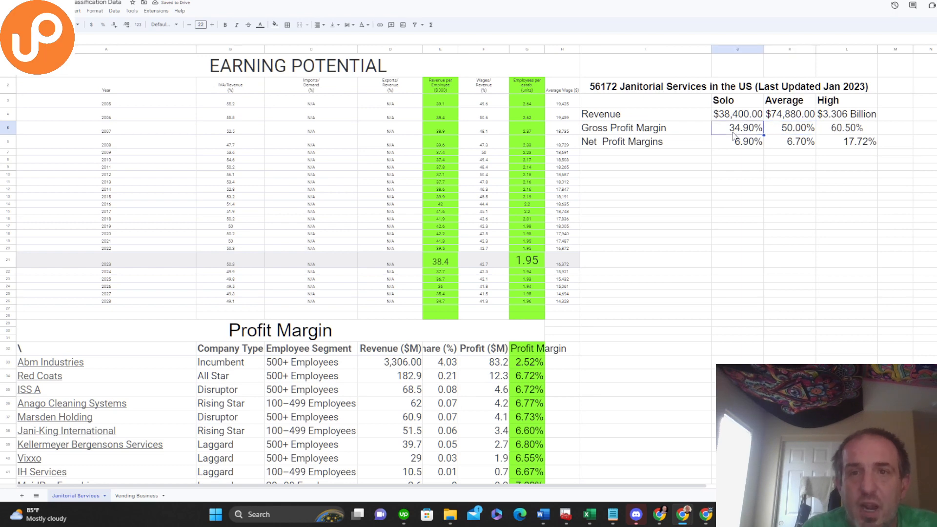
{"action": "left_click", "coordinate": [808, 132]}
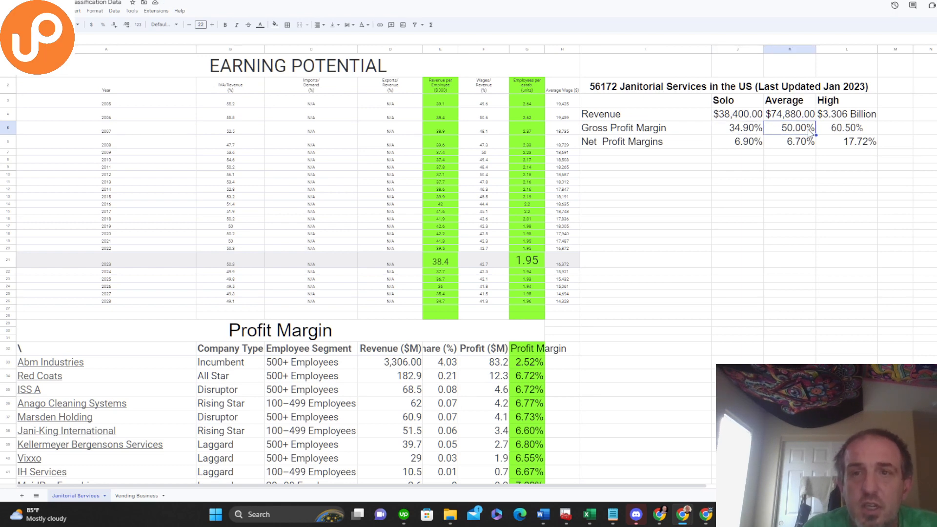
{"action": "left_click", "coordinate": [735, 130]}
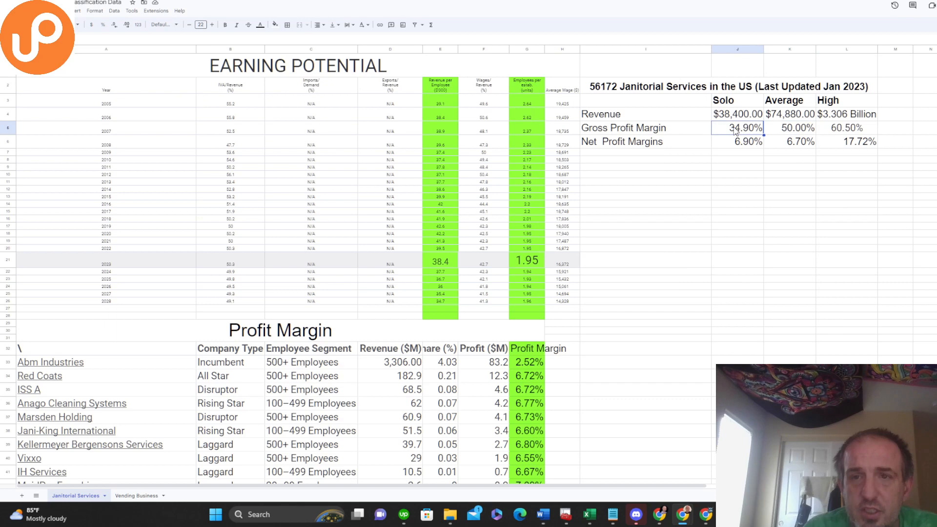
{"action": "left_click", "coordinate": [830, 128], "text": "shift"}
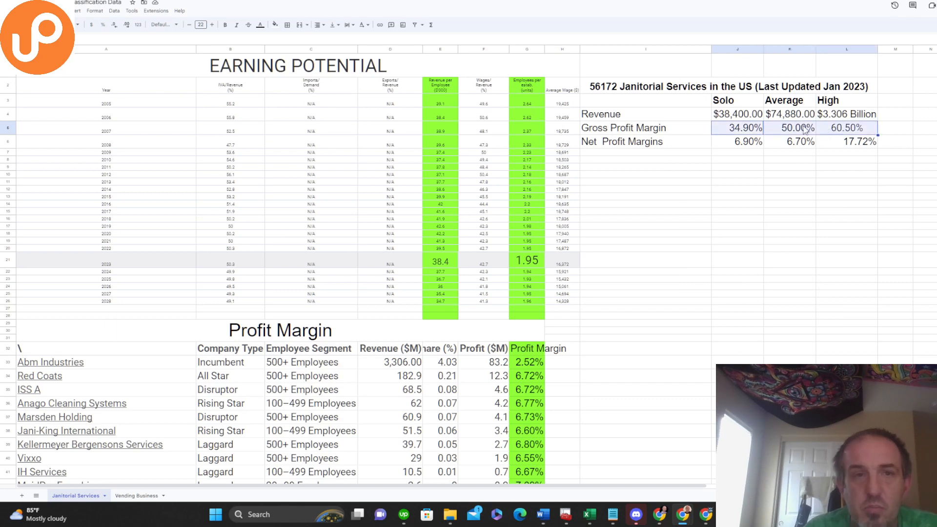
{"action": "left_click", "coordinate": [275, 25]}
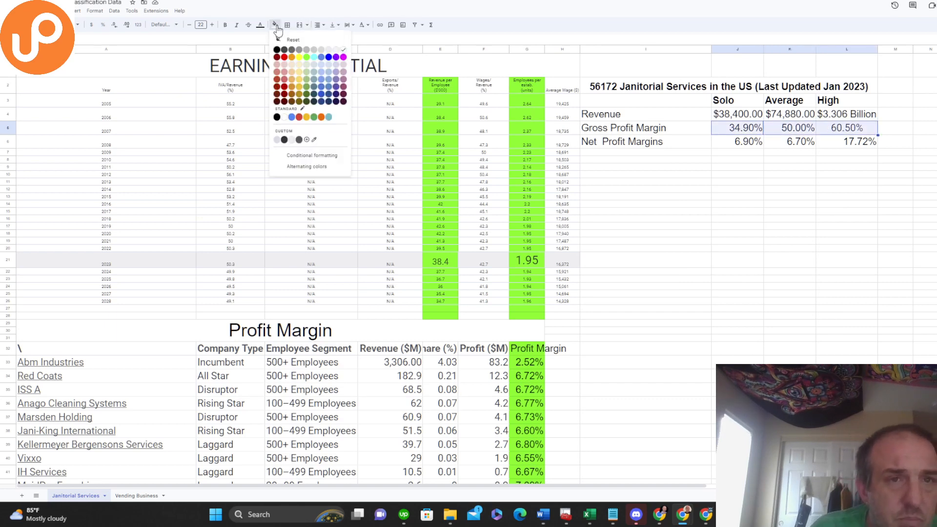
{"action": "left_click", "coordinate": [284, 58]}
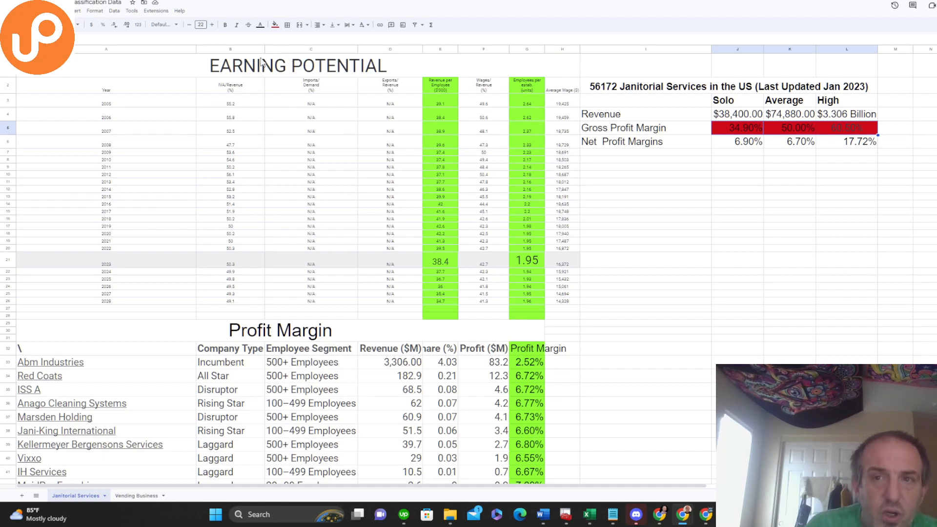
Review the red gross profit margin cells, the companies' Profit Margin table and the industry, sector, best-case and worst-case cost rows
{"action": "left_click", "coordinate": [736, 131]}
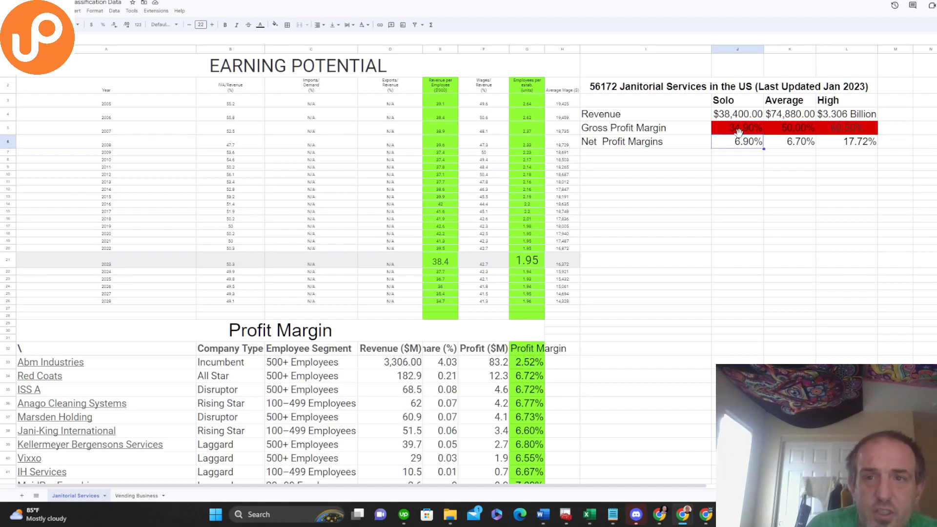
{"action": "left_click", "coordinate": [808, 131]}
{"action": "left_click", "coordinate": [857, 129]}
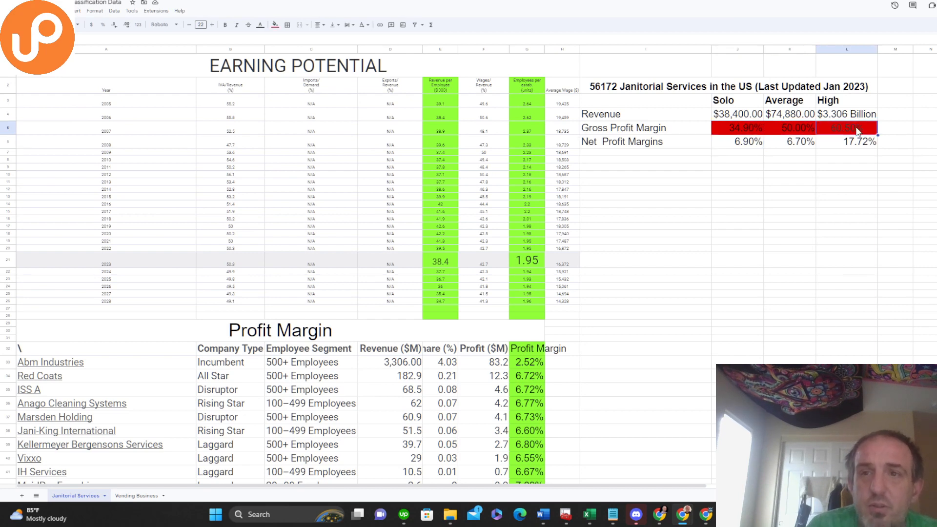
{"action": "left_click", "coordinate": [739, 123]}
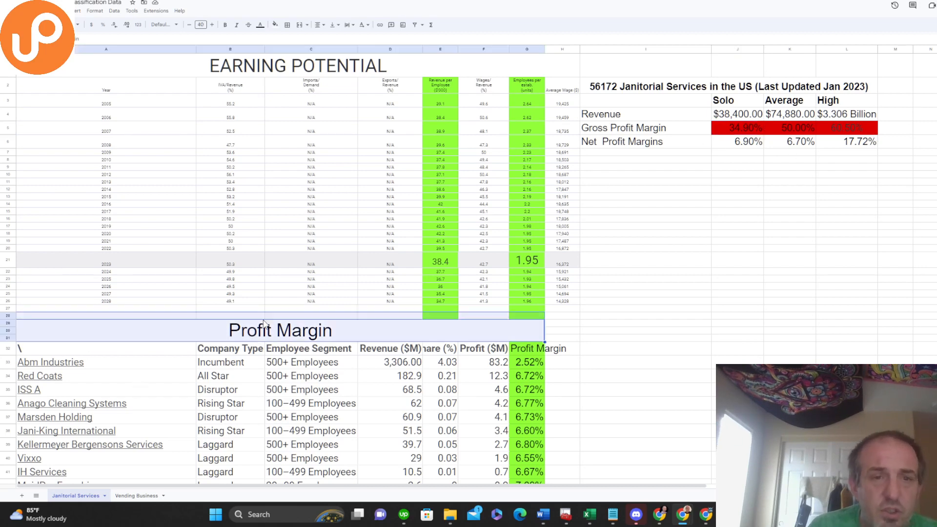
{"action": "left_click", "coordinate": [194, 338]}
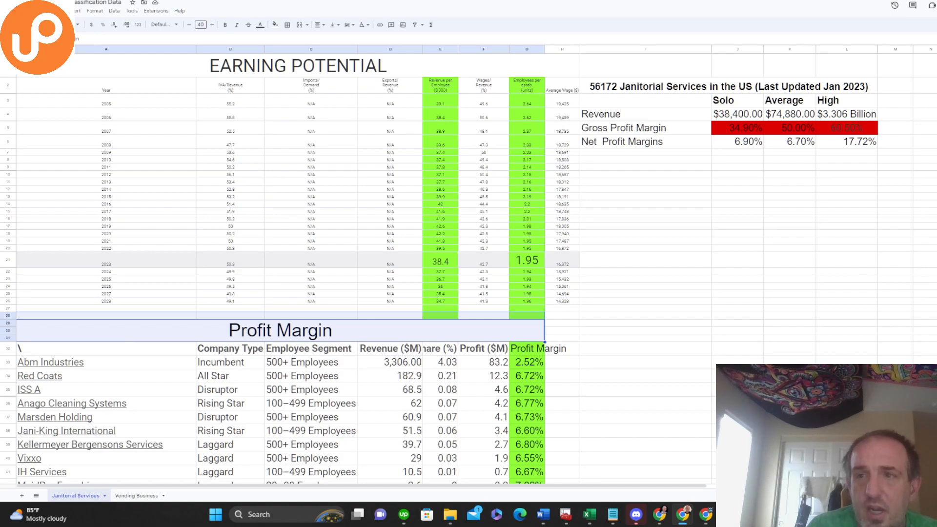
{"action": "scroll", "coordinate": [355, 264], "scroll_direction": "down", "scroll_amount": 3}
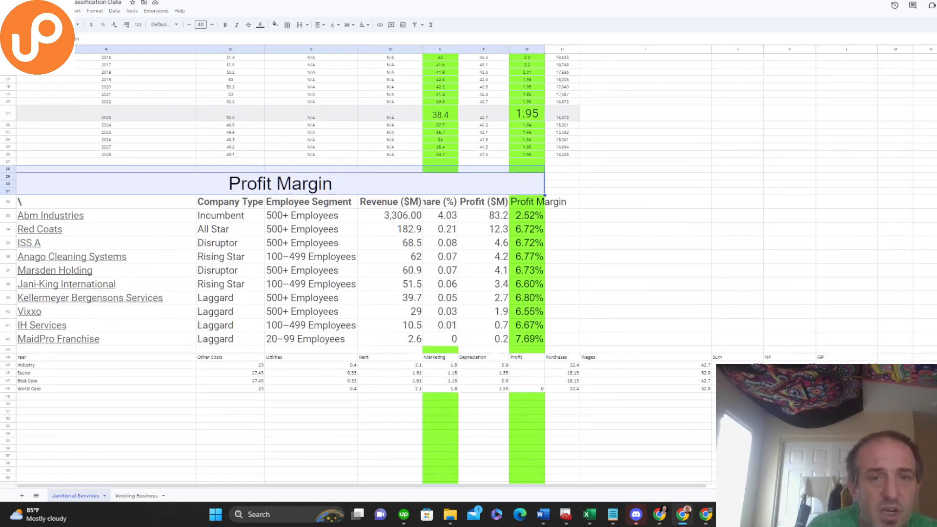
{"action": "scroll", "coordinate": [355, 264], "scroll_direction": "down", "scroll_amount": 4}
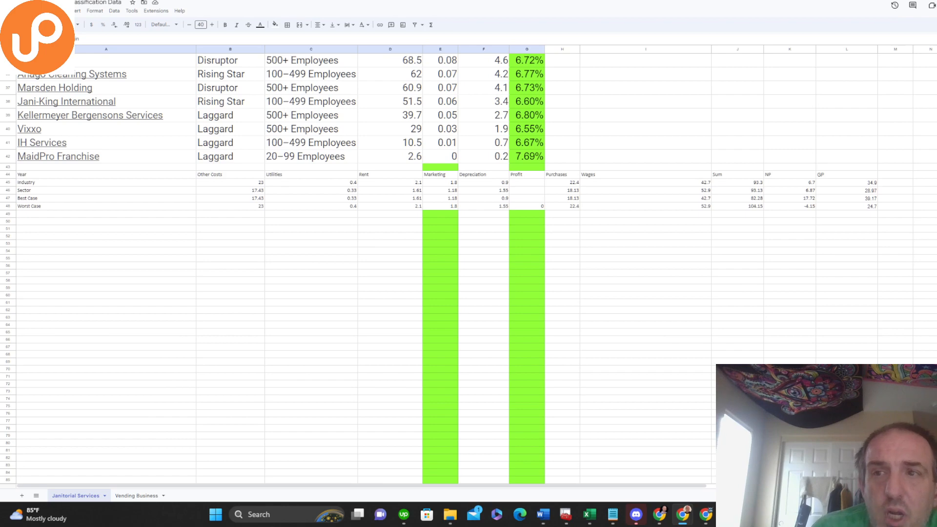
{"action": "scroll", "coordinate": [362, 263], "scroll_direction": "up", "scroll_amount": 10}
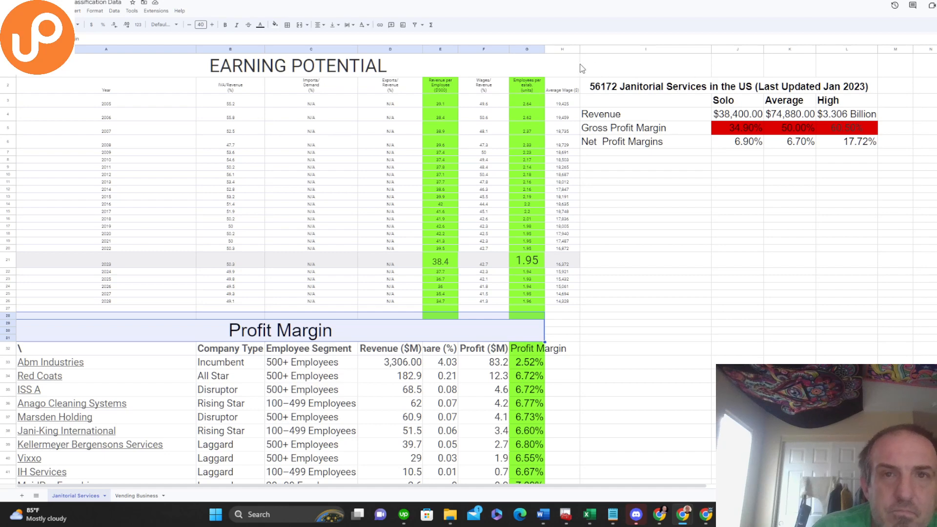
{"action": "left_click", "coordinate": [514, 63]}
{"action": "left_click", "coordinate": [619, 72]}
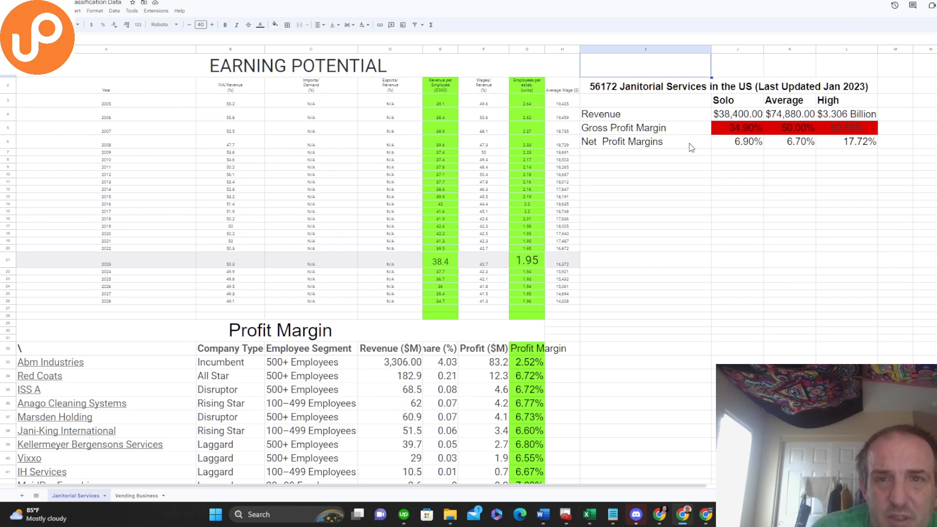
{"action": "left_click", "coordinate": [845, 134]}
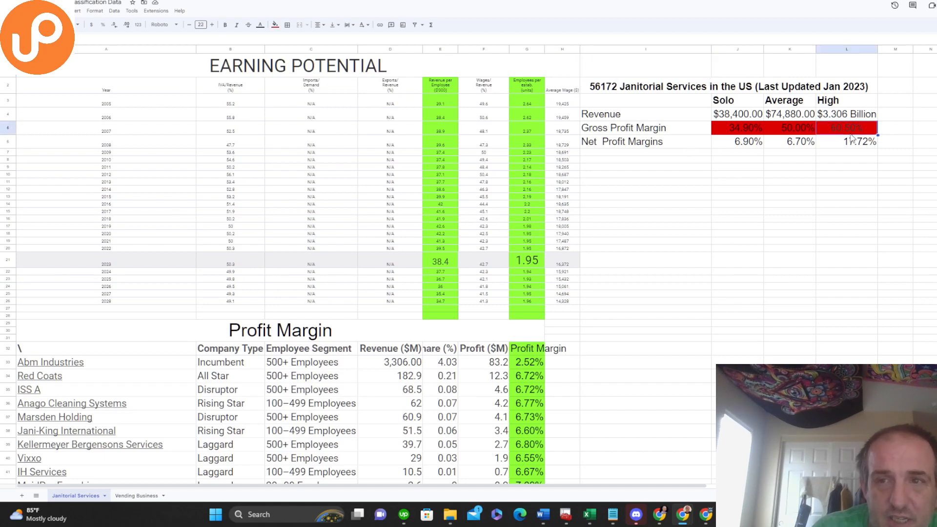
{"action": "left_click", "coordinate": [749, 134]}
{"action": "left_click", "coordinate": [861, 134]}
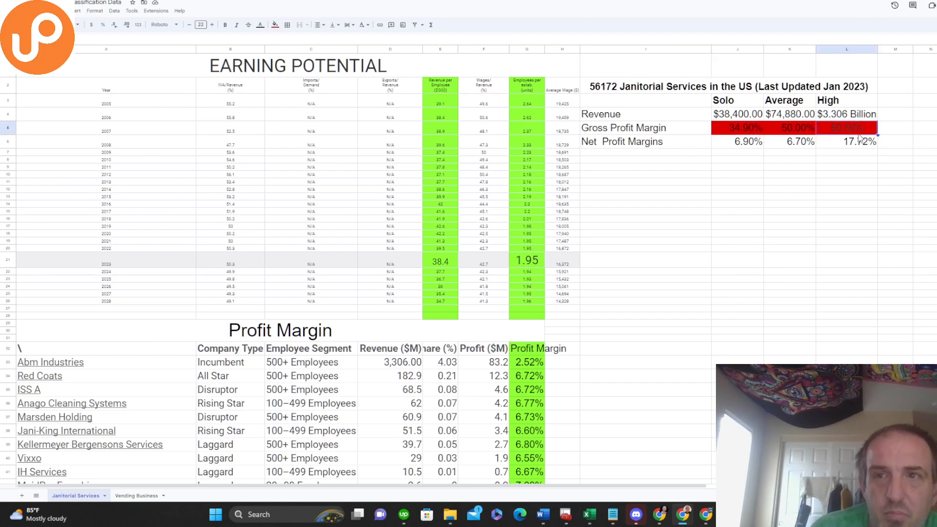
Switch to the Margins by Sector (US) page and examine the Total Market gross and net margins at the table's end
{"action": "key", "text": "ctrl+Tab"}
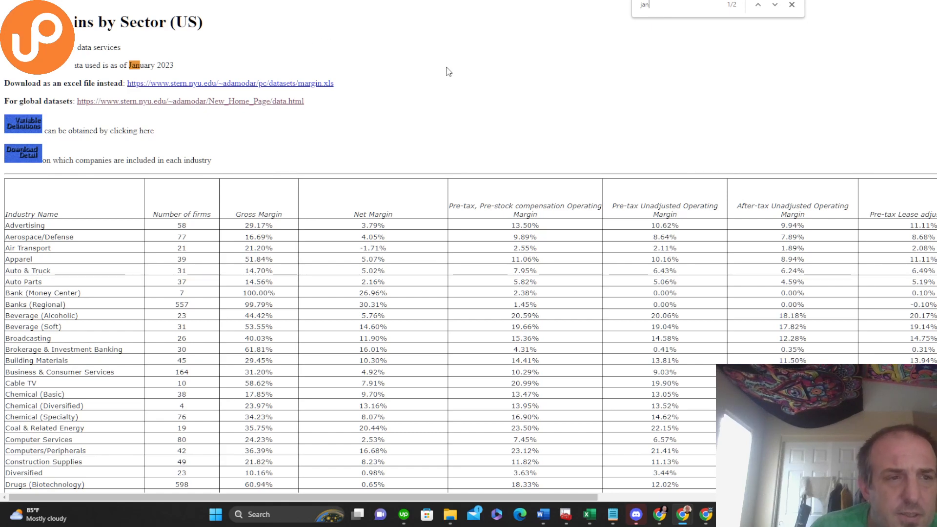
{"action": "scroll", "coordinate": [469, 247], "scroll_direction": "down", "scroll_amount": 20}
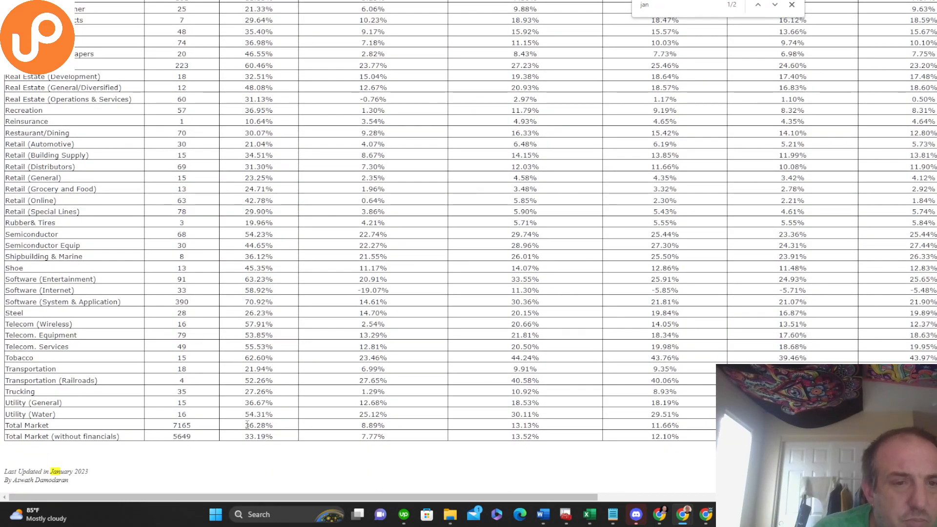
{"action": "left_click_drag", "start_coordinate": [245, 426], "coordinate": [297, 431]}
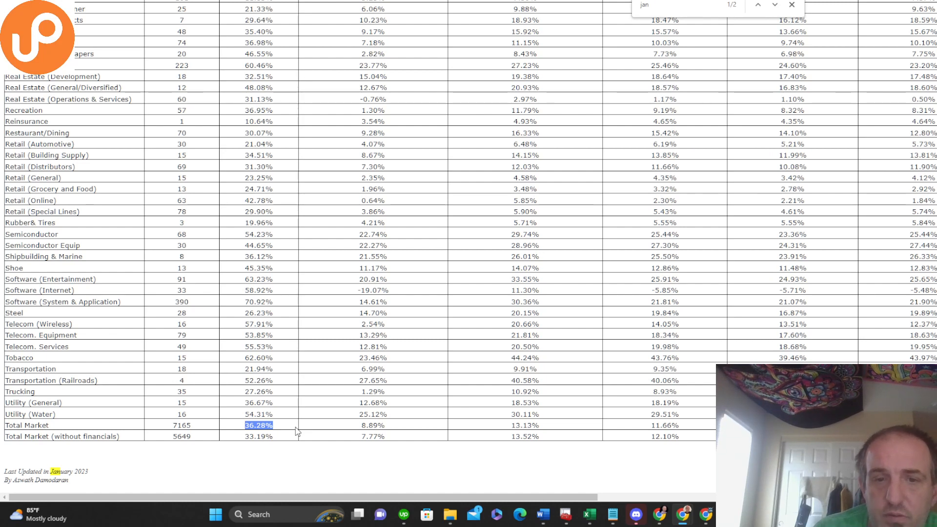
{"action": "left_click_drag", "start_coordinate": [361, 426], "coordinate": [404, 431]}
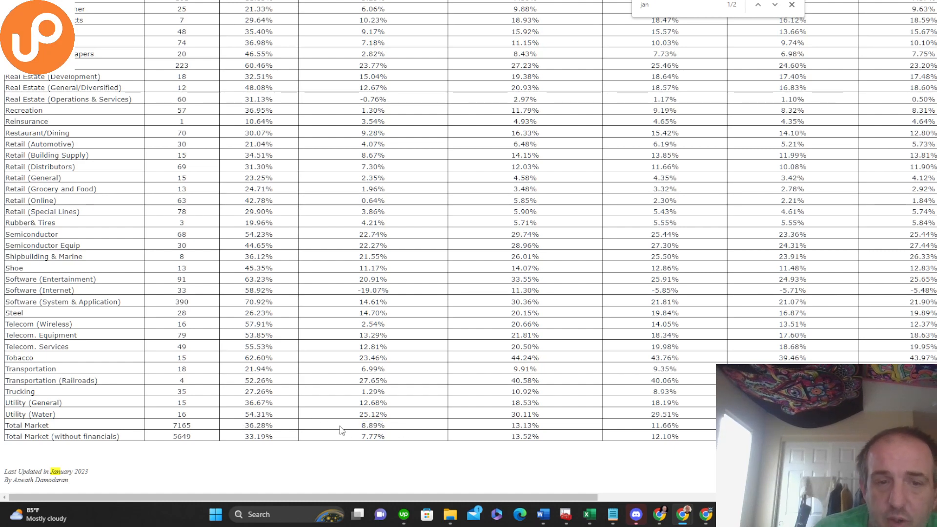
{"action": "left_click", "coordinate": [418, 440], "text": "shift"}
{"action": "left_click", "coordinate": [417, 439]}
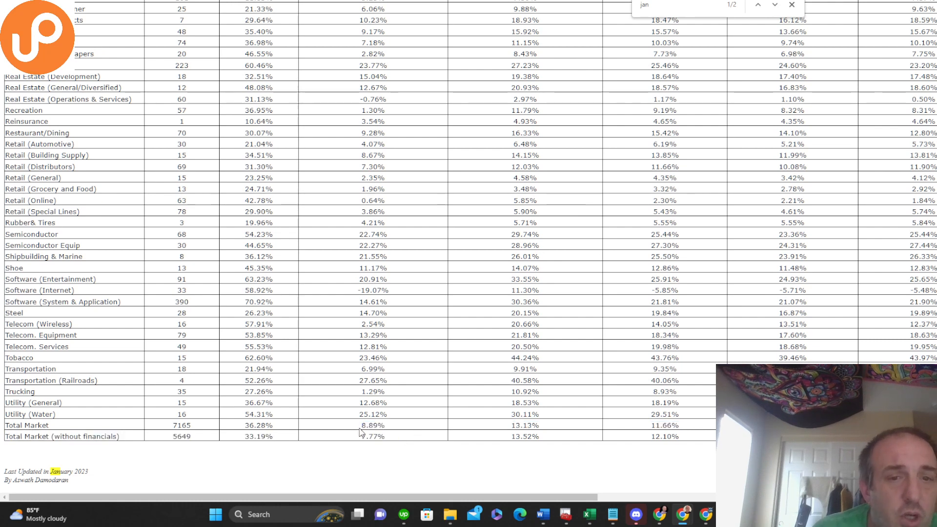
{"action": "left_click_drag", "start_coordinate": [361, 426], "coordinate": [404, 436]}
{"action": "left_click", "coordinate": [405, 436]}
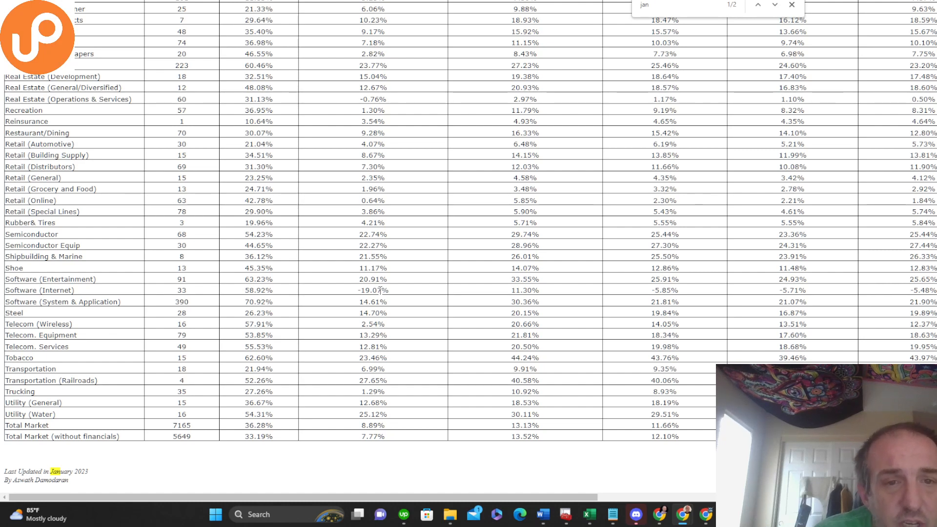
Examine the Software (Internet) net margin and look over the gross and net margins of the other industries in the sector table
{"action": "left_click_drag", "start_coordinate": [358, 290], "coordinate": [402, 293]}
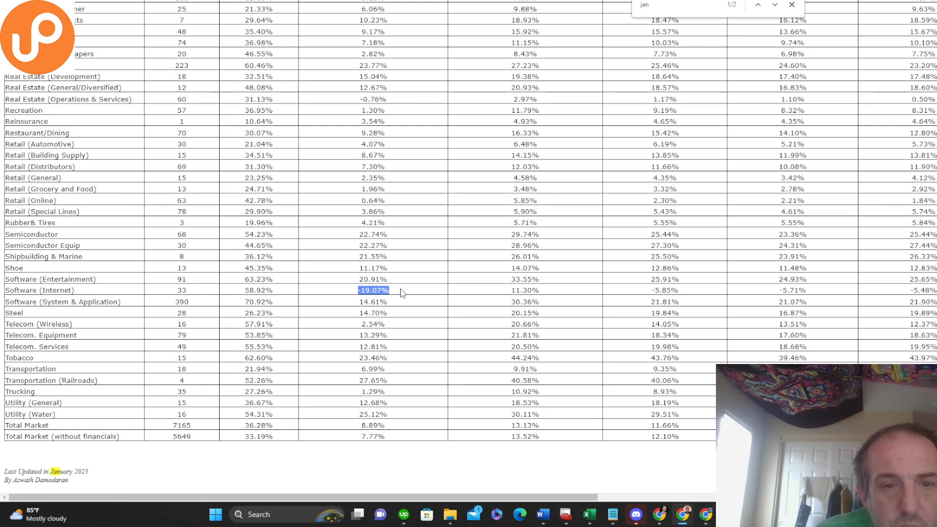
{"action": "scroll", "coordinate": [469, 244], "scroll_direction": "up", "scroll_amount": 4}
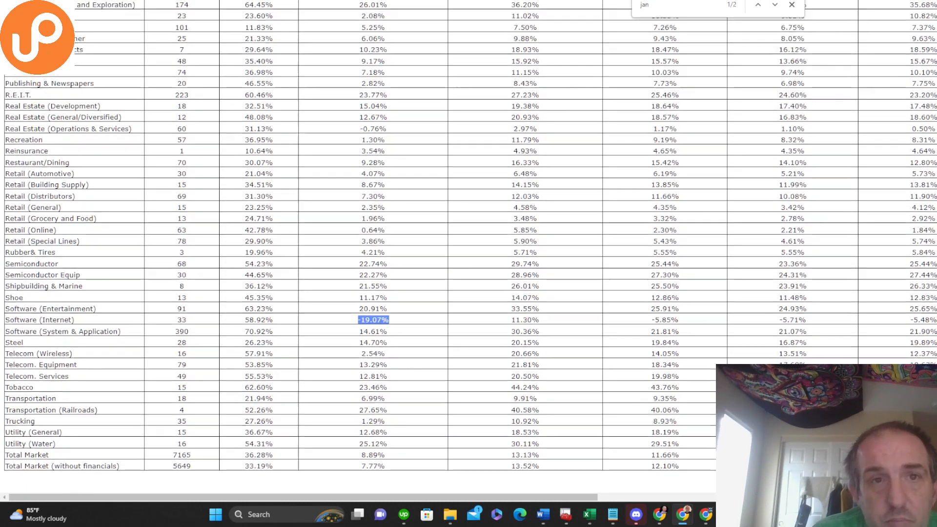
{"action": "scroll", "coordinate": [469, 244], "scroll_direction": "up", "scroll_amount": 4}
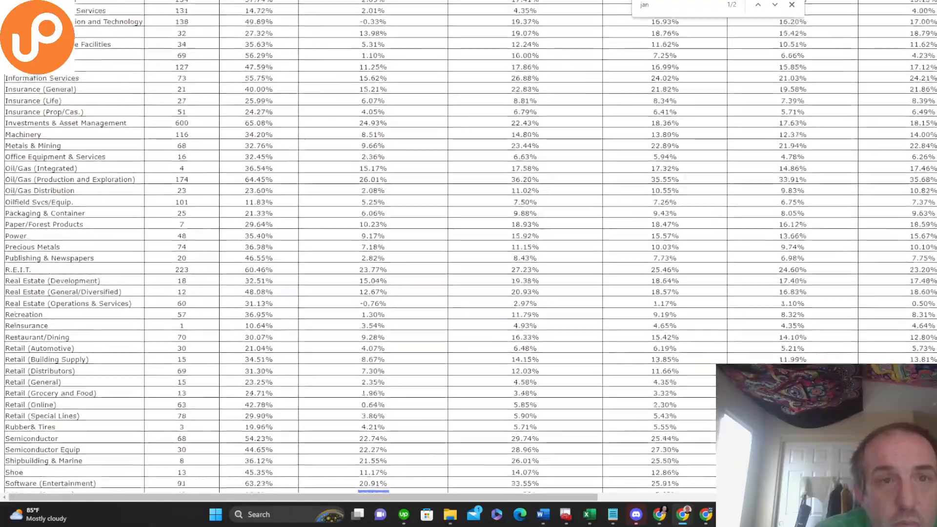
{"action": "scroll", "coordinate": [469, 244], "scroll_direction": "up", "scroll_amount": 3}
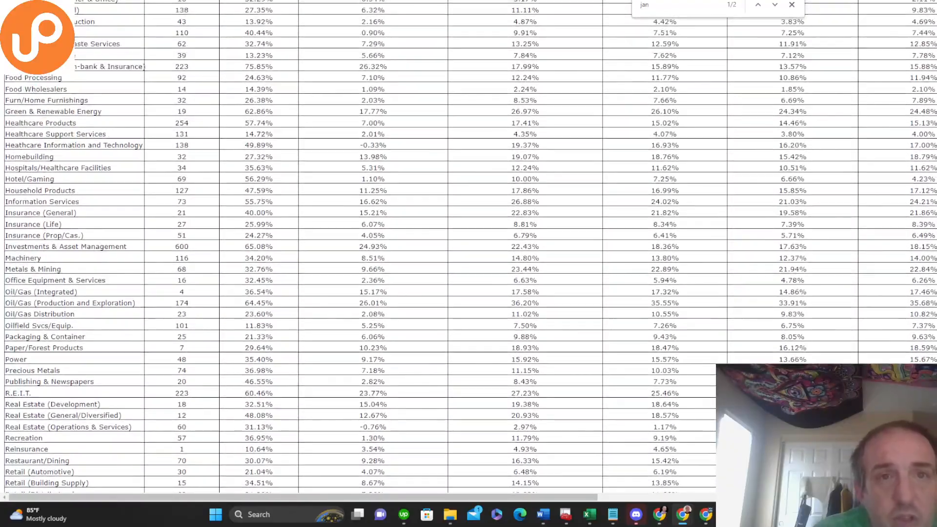
{"action": "scroll", "coordinate": [469, 244], "scroll_direction": "up", "scroll_amount": 3}
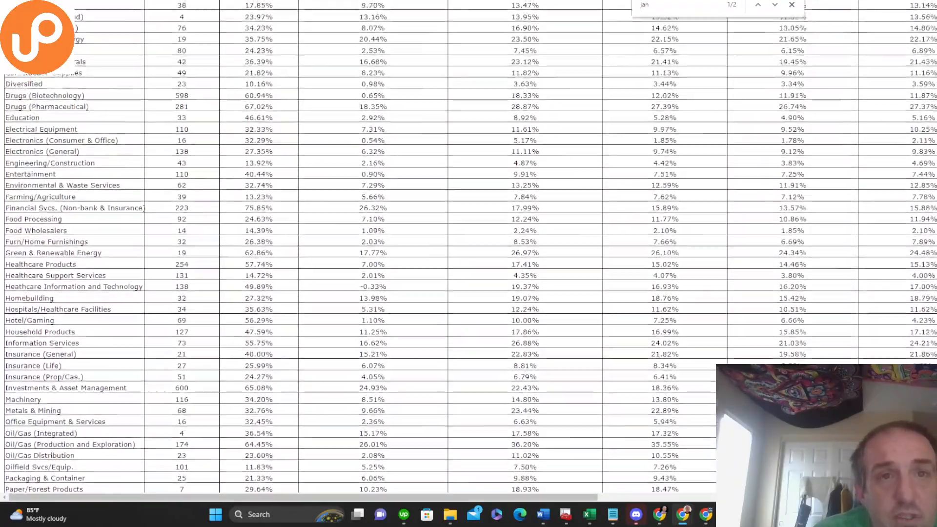
{"action": "scroll", "coordinate": [468, 244], "scroll_direction": "up", "scroll_amount": 3}
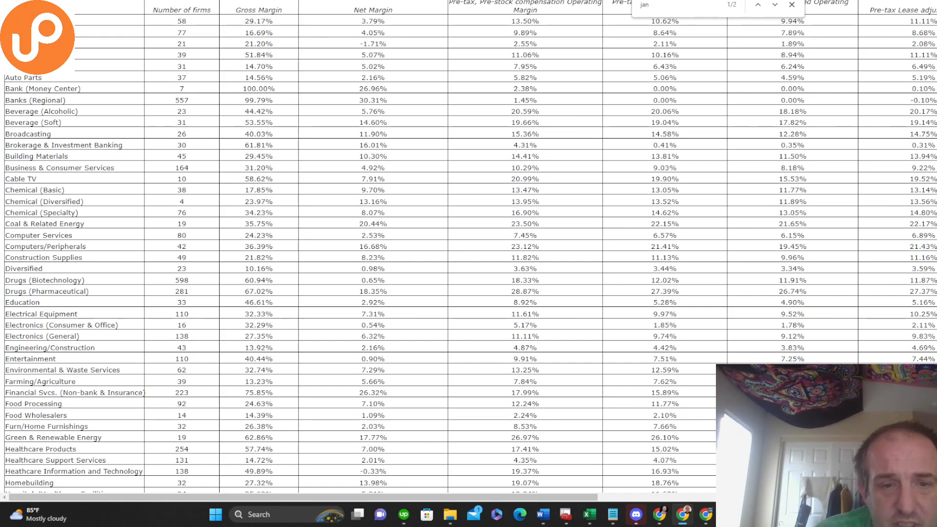
{"action": "scroll", "coordinate": [468, 244], "scroll_direction": "down", "scroll_amount": 2}
{"action": "scroll", "coordinate": [469, 244], "scroll_direction": "up", "scroll_amount": 3}
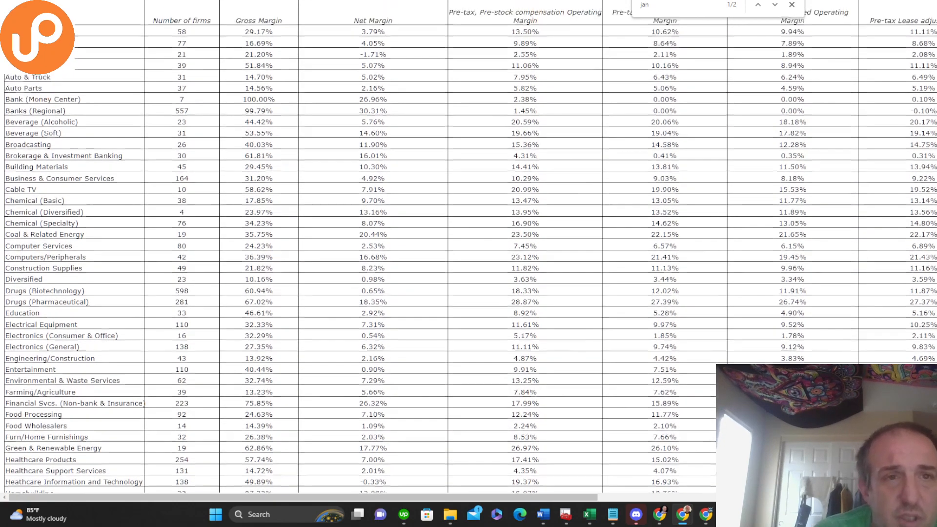
Examine the gross margins of Banks (Regional), Bank (Money Center), Apparel and Air Transport in the US sector table
{"action": "scroll", "coordinate": [468, 245], "scroll_direction": "down", "scroll_amount": 1}
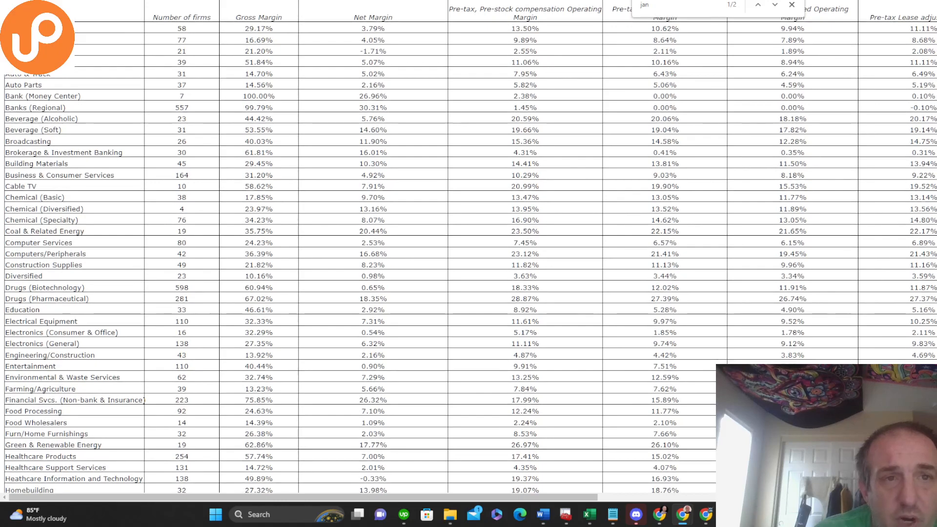
{"action": "scroll", "coordinate": [500, 123], "scroll_direction": "down", "scroll_amount": 1}
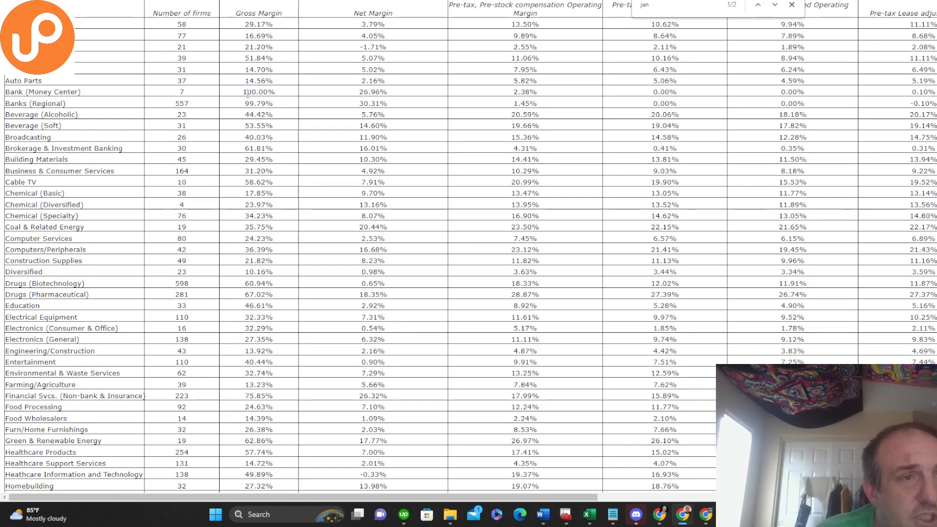
{"action": "left_click_drag", "start_coordinate": [246, 101], "coordinate": [283, 106]}
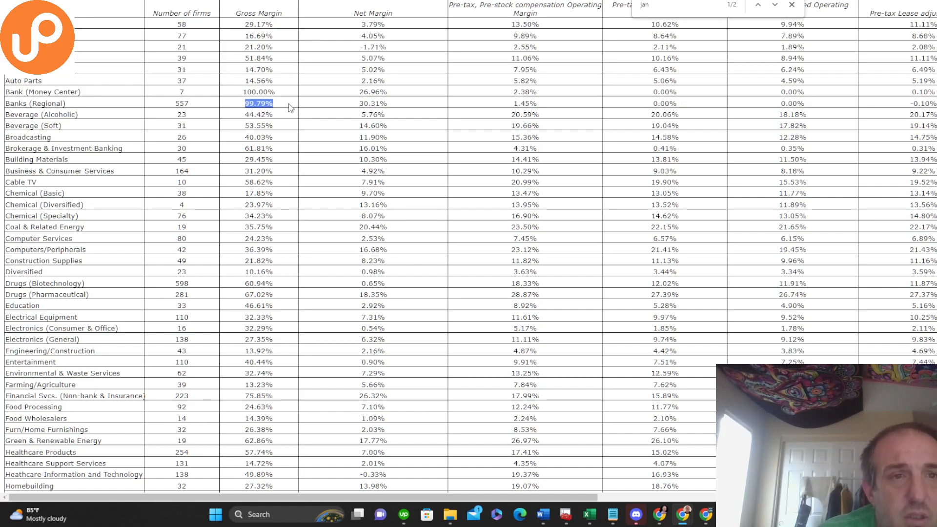
{"action": "left_click_drag", "start_coordinate": [247, 89], "coordinate": [268, 89]}
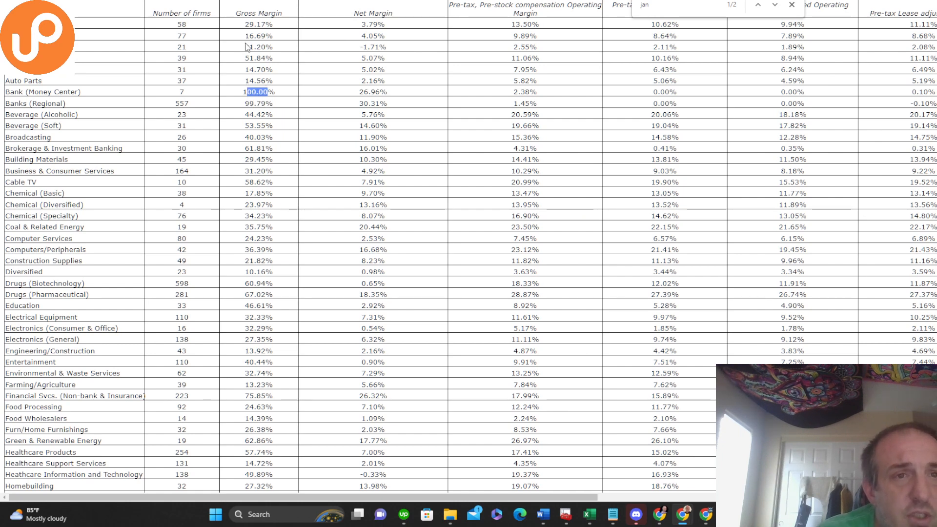
{"action": "left_click_drag", "start_coordinate": [246, 57], "coordinate": [274, 58]}
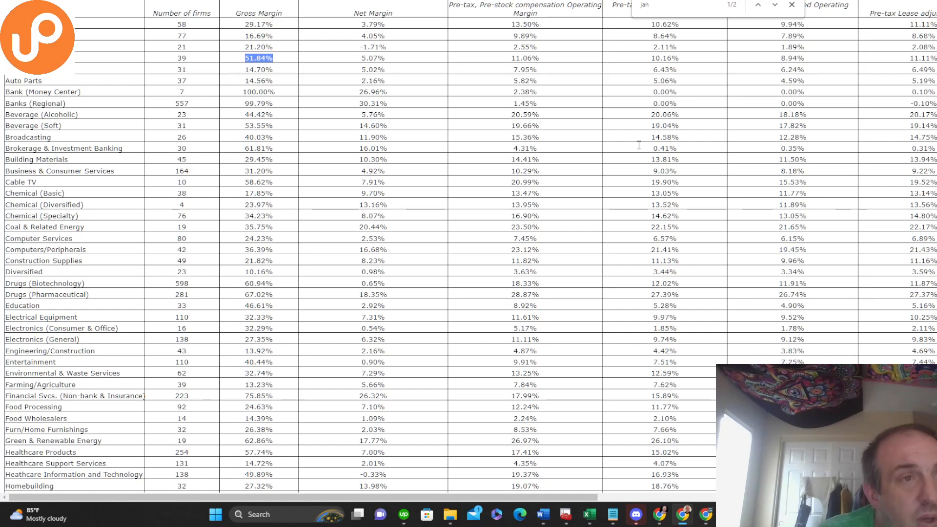
{"action": "left_click", "coordinate": [241, 47]}
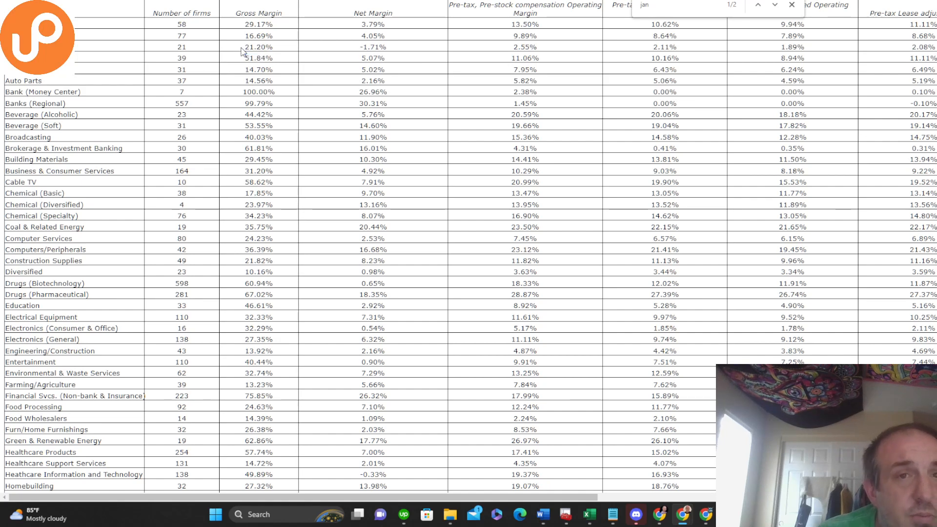
{"action": "left_click_drag", "start_coordinate": [241, 48], "coordinate": [281, 50]}
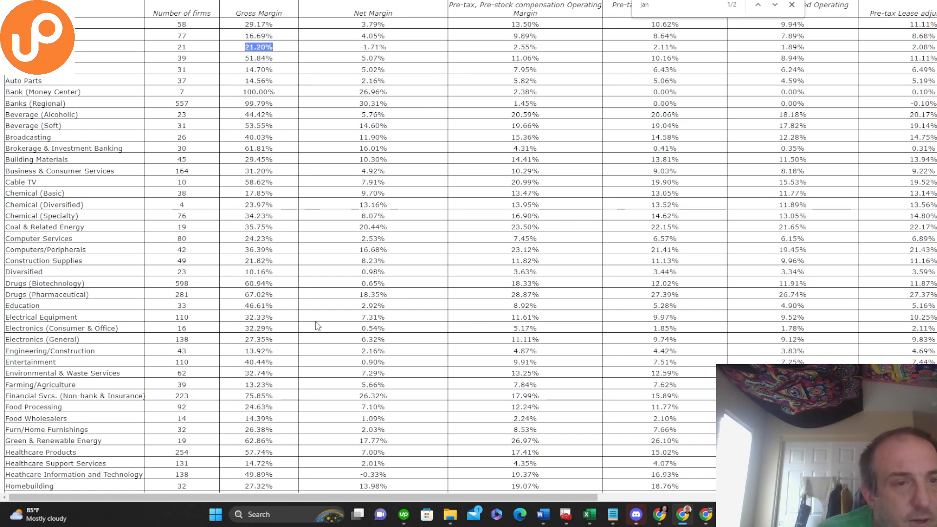
{"action": "left_click", "coordinate": [781, 391]}
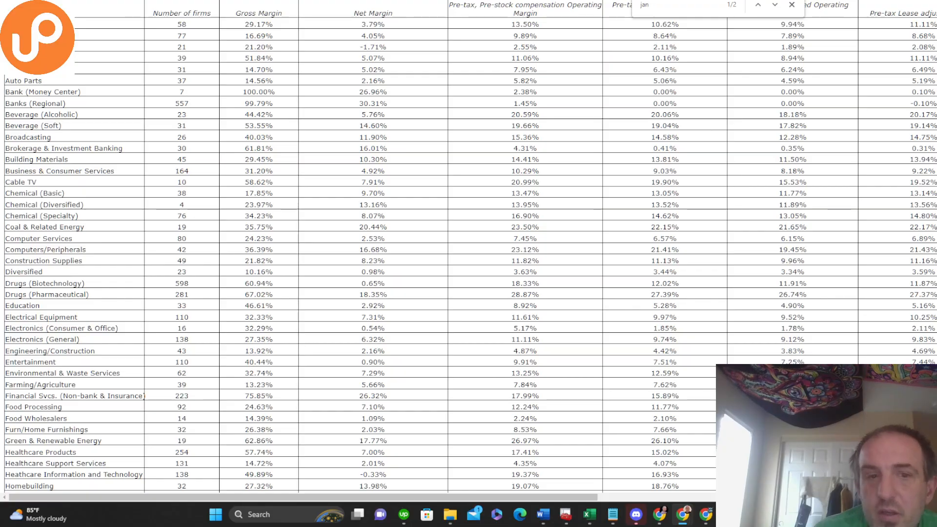
Look through the remaining industries' gross and net margins down to the Total Market rows, and return to the table's beginning
{"action": "scroll", "coordinate": [470, 246], "scroll_direction": "down", "scroll_amount": 5}
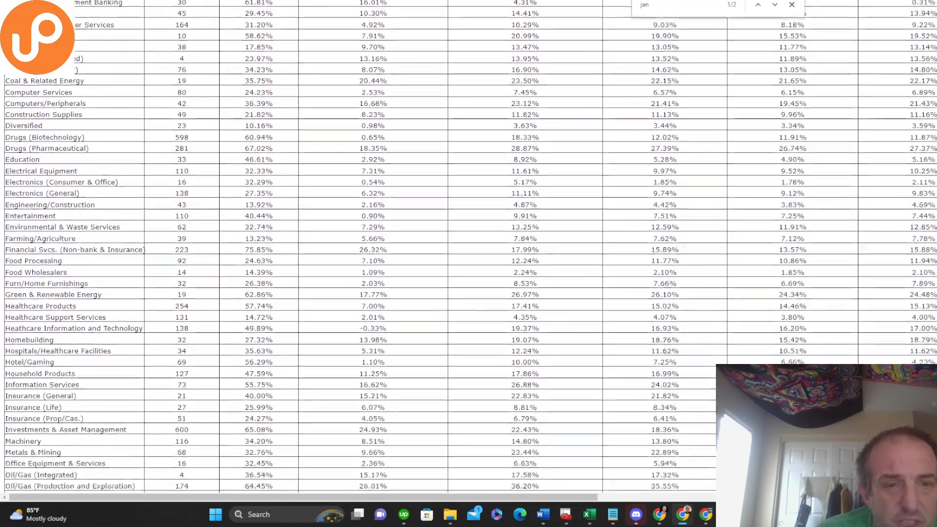
{"action": "scroll", "coordinate": [470, 246], "scroll_direction": "down", "scroll_amount": 6}
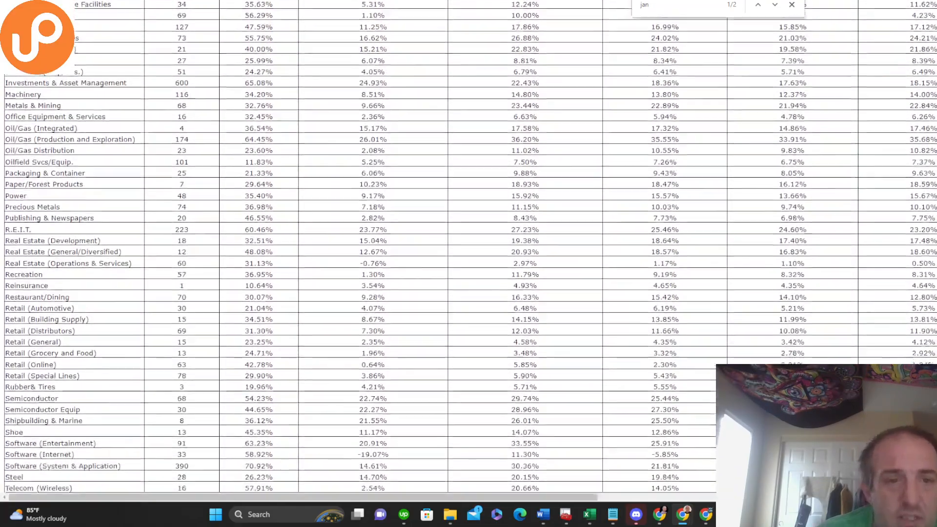
{"action": "scroll", "coordinate": [471, 246], "scroll_direction": "down", "scroll_amount": 3}
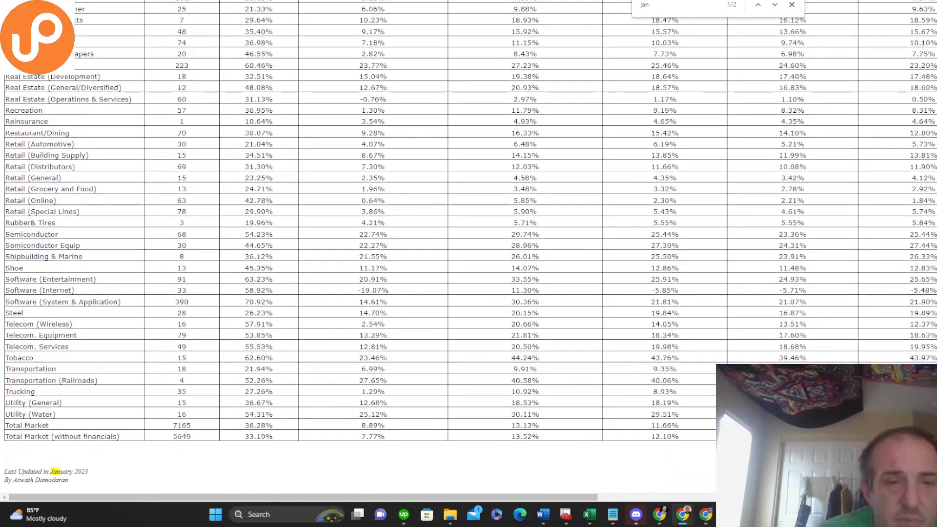
{"action": "scroll", "coordinate": [471, 246], "scroll_direction": "up", "scroll_amount": 1}
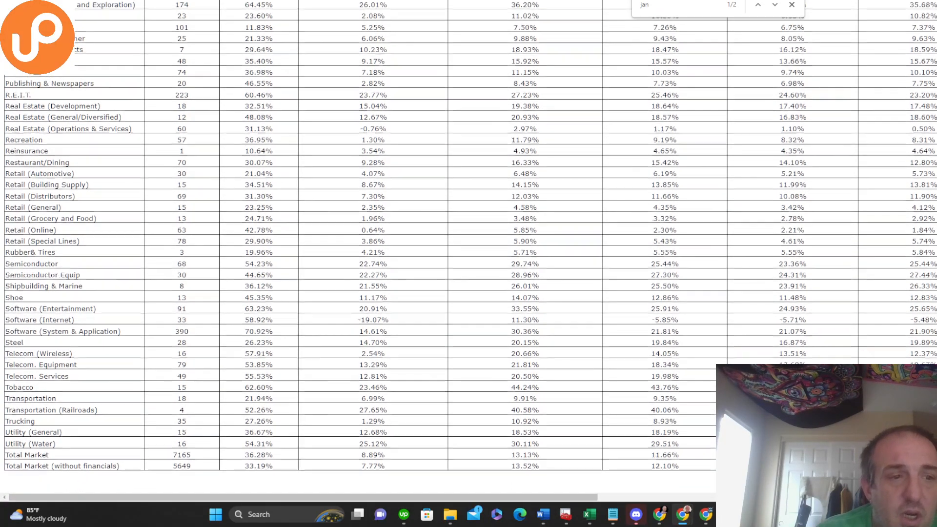
{"action": "scroll", "coordinate": [471, 246], "scroll_direction": "up", "scroll_amount": 12}
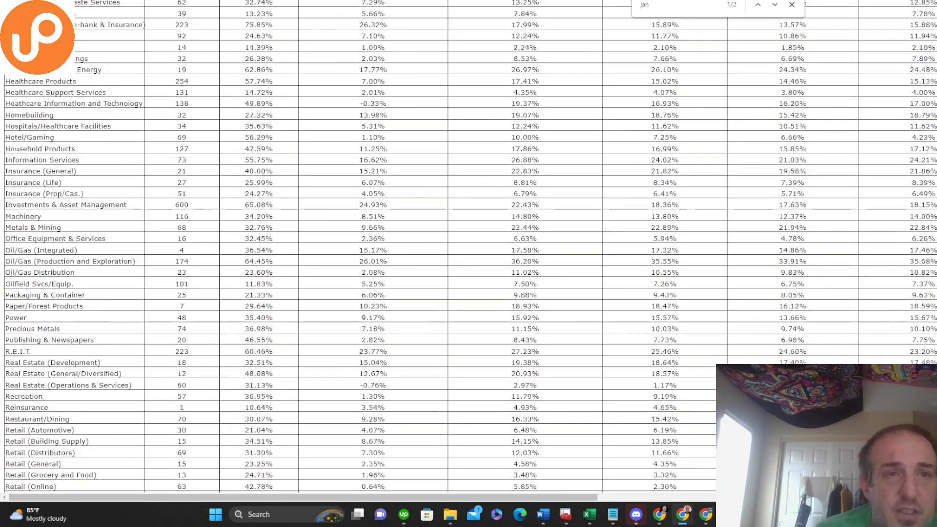
{"action": "scroll", "coordinate": [409, 74], "scroll_direction": "up", "scroll_amount": 5}
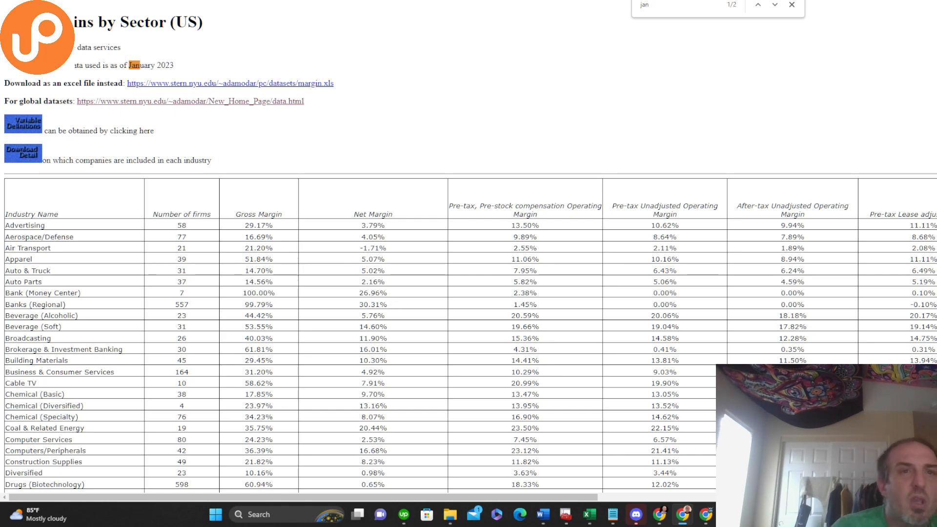
Switch back to the janitorial services spreadsheet and review the summary's title and its Solo revenue and net margin figures
{"action": "left_click", "coordinate": [379, 0]}
{"action": "key", "text": "ctrl+shift+Tab"}
{"action": "key", "text": "ctrl+shift+Tab"}
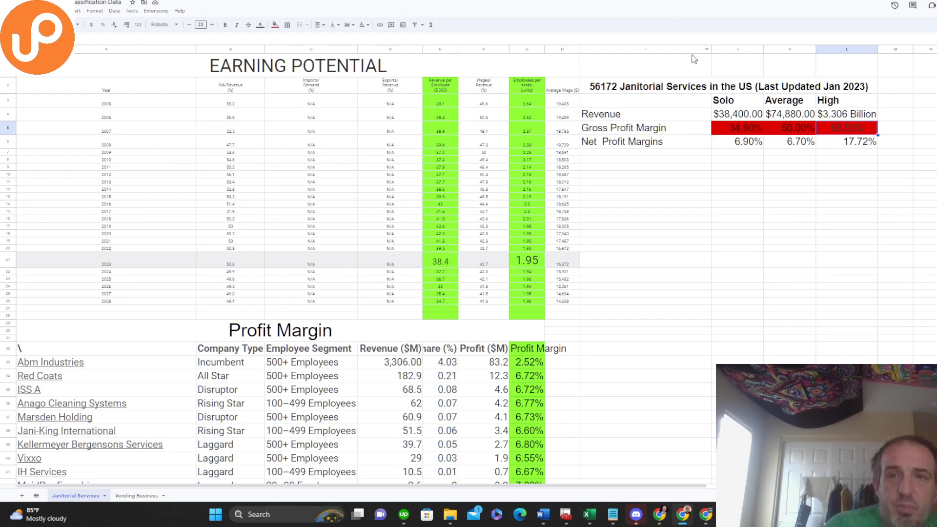
{"action": "left_click", "coordinate": [728, 117]}
{"action": "left_click", "coordinate": [731, 103]}
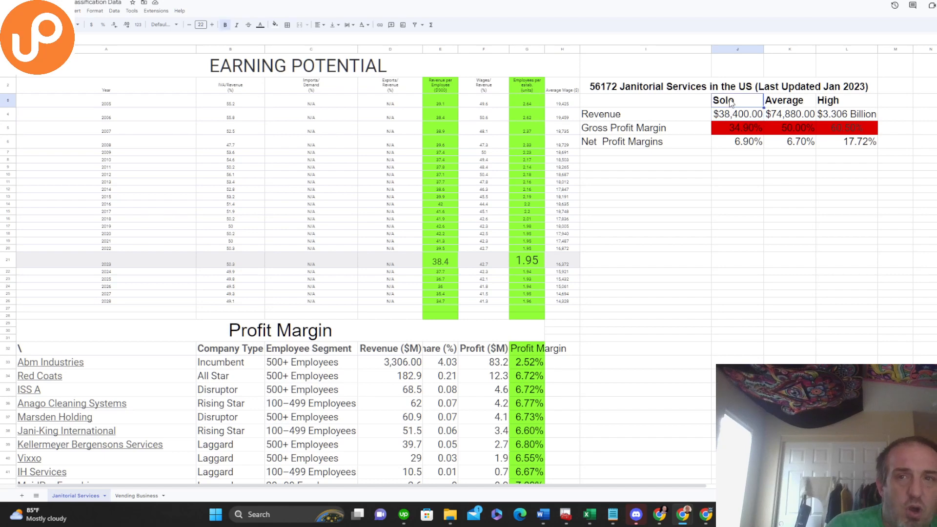
{"action": "left_click", "coordinate": [734, 148]}
{"action": "left_click", "coordinate": [741, 90]}
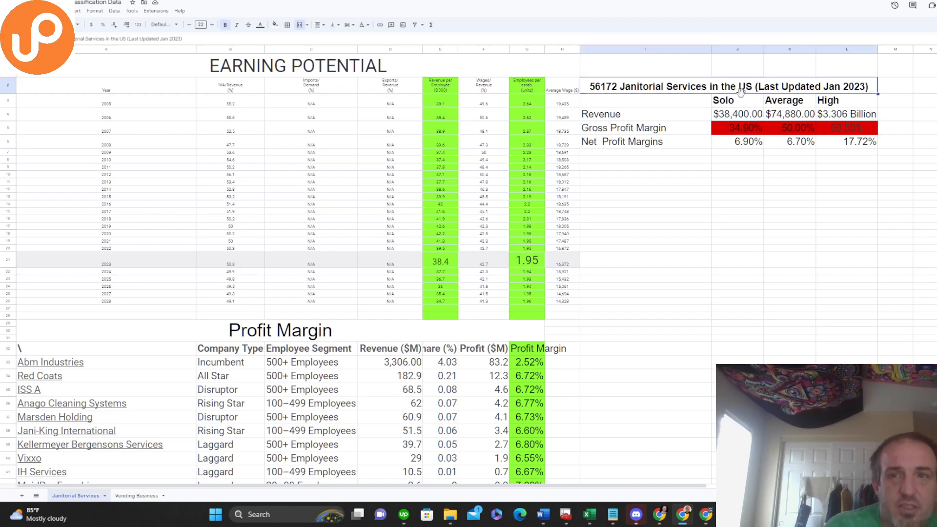
{"action": "left_click", "coordinate": [751, 112]}
Select the whole Net Profit Margins row of the summary, from its label through the High column
{"action": "left_click", "coordinate": [661, 141]}
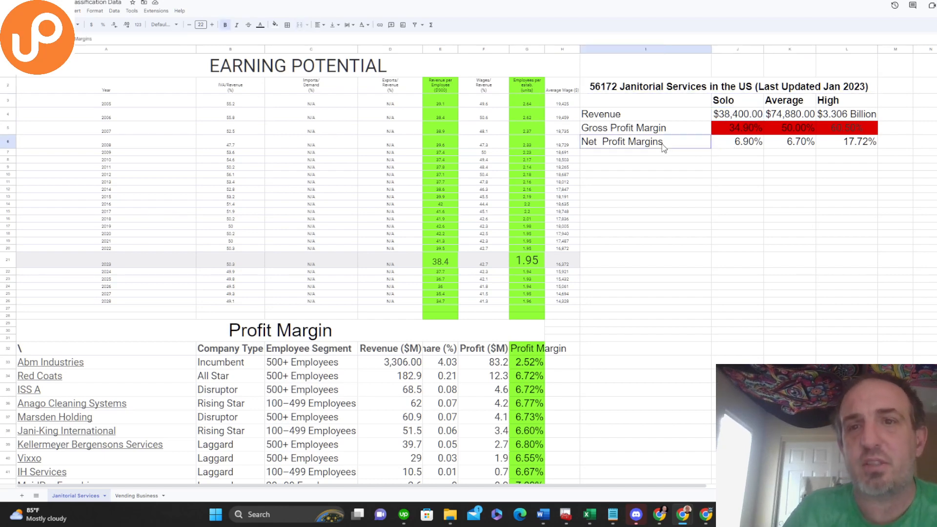
{"action": "left_click", "coordinate": [849, 141]}
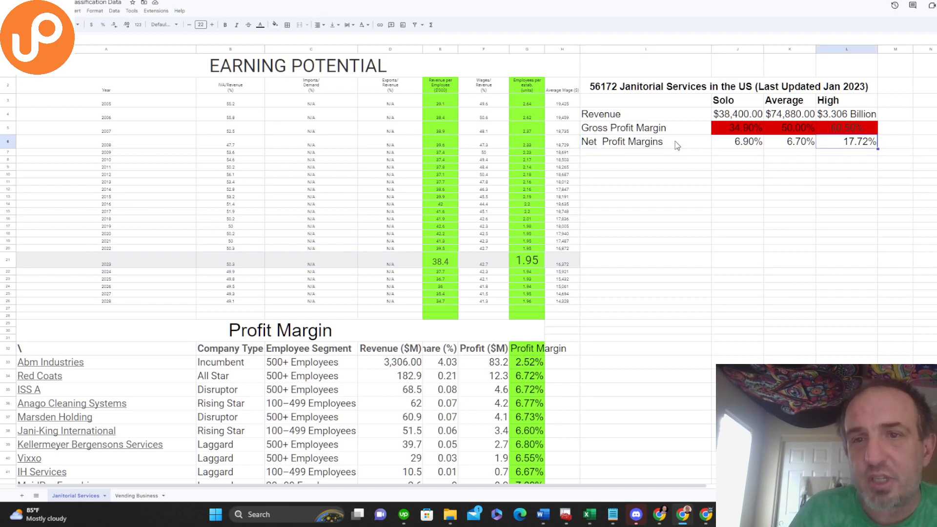
{"action": "left_click", "coordinate": [675, 142]}
{"action": "left_click", "coordinate": [848, 142], "text": "shift"}
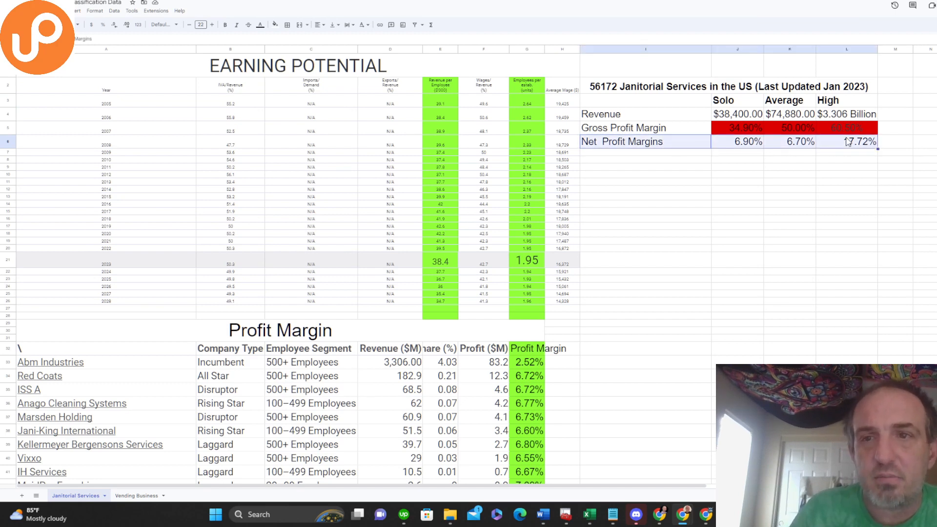